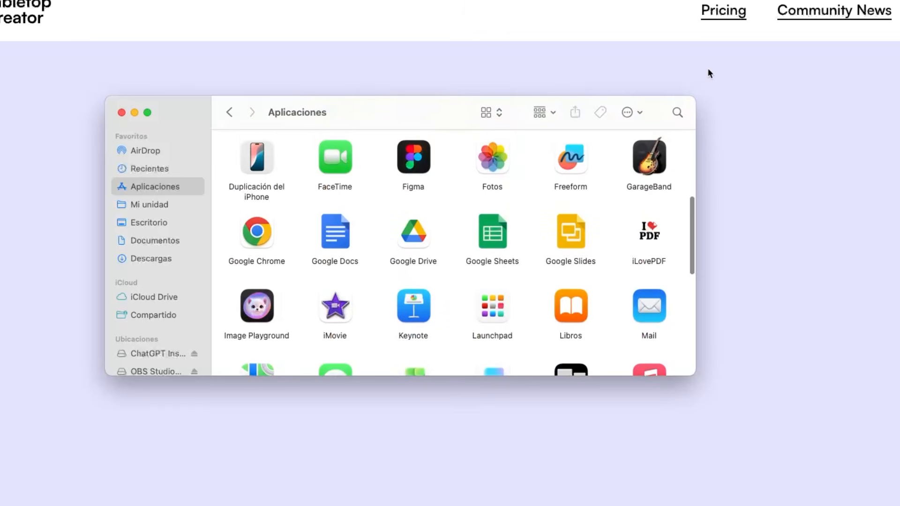
- Search Finder for 'tabletop', limit results to Aplicaciones, and launch Tabletop Creator
click(677, 112)
text(tabletop)
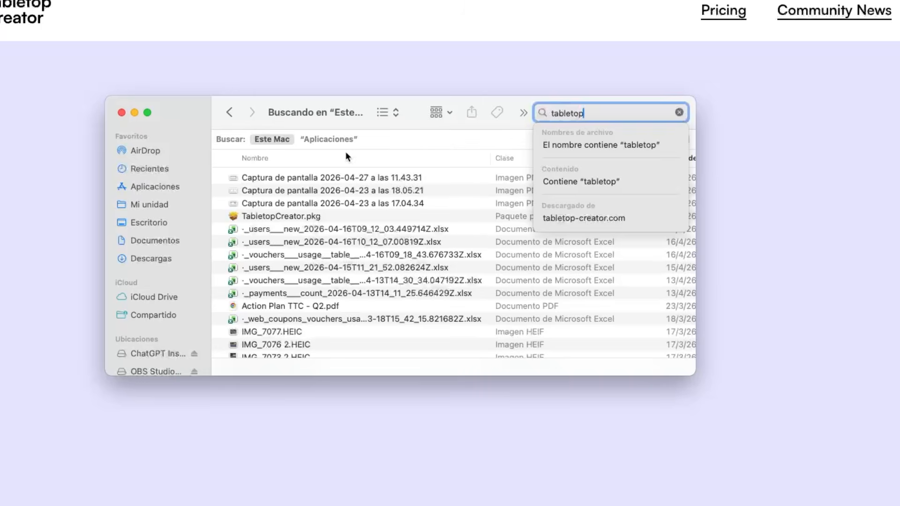
click(328, 140)
double_click(313, 189)
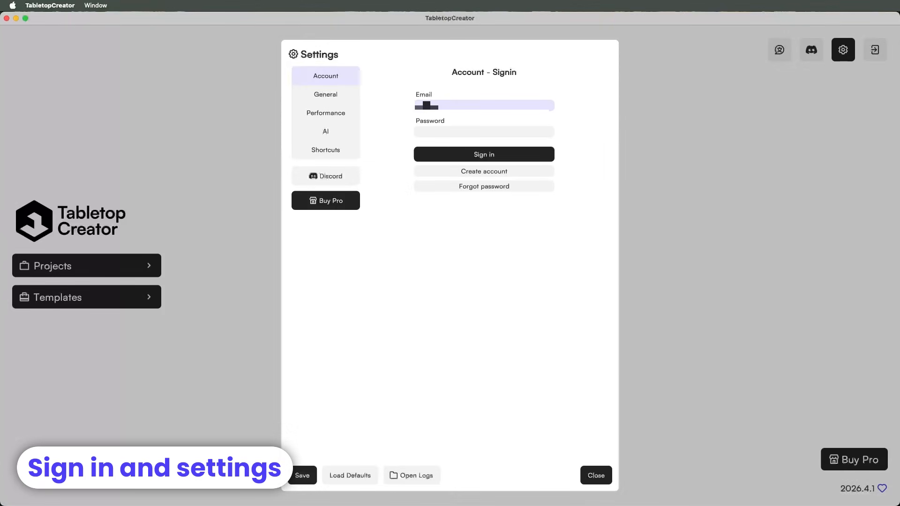
- Sign in with the account e-mail and password, then accept the Pro activation notice
text(...)
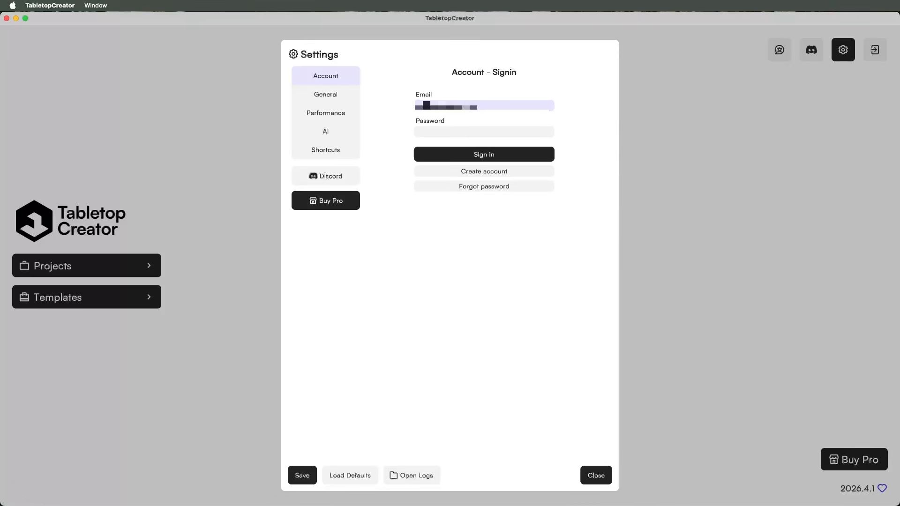
click(429, 131)
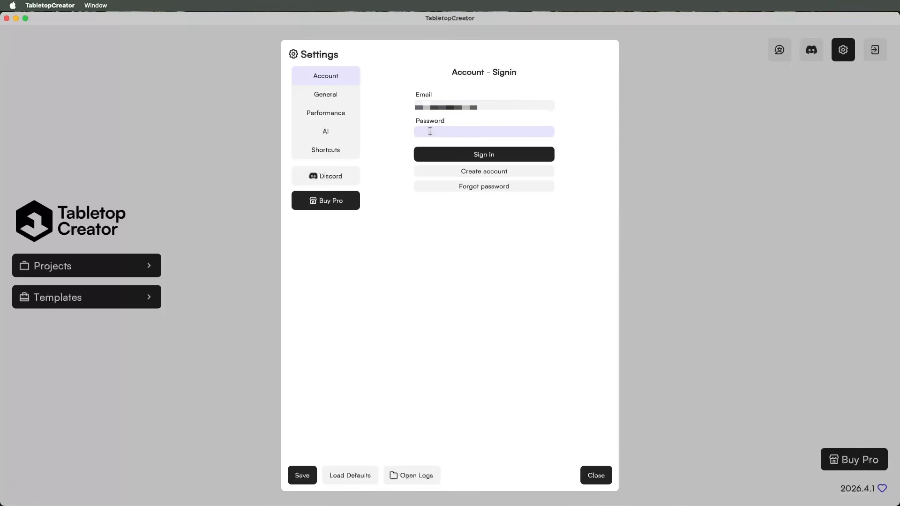
text(*)
click(436, 146)
click(436, 152)
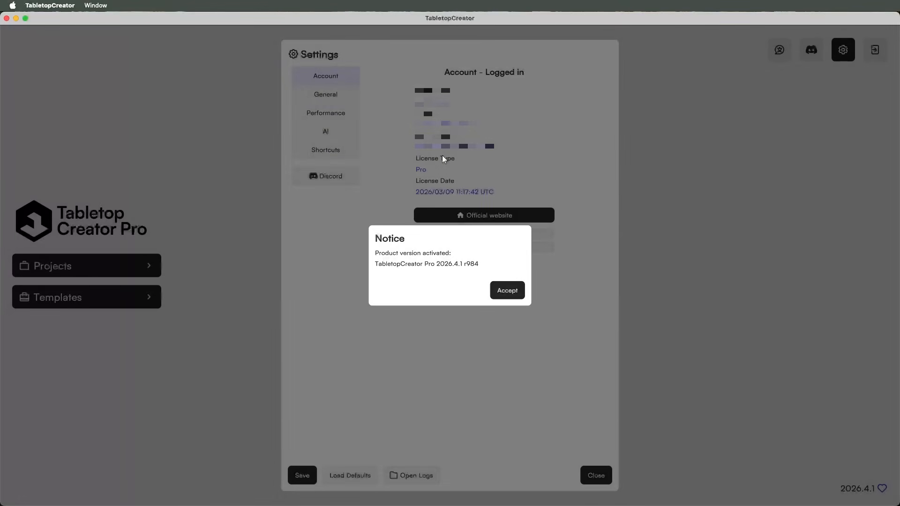
click(503, 291)
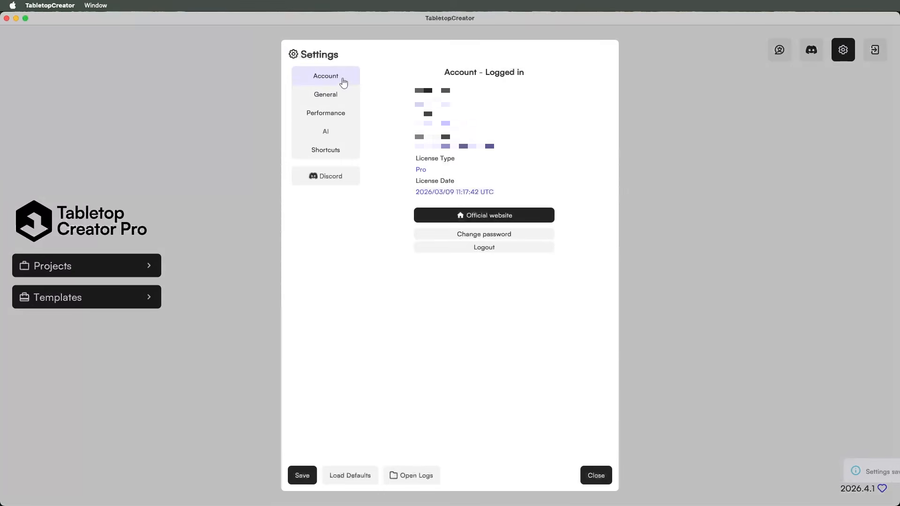
- In General settings, try the Dark theme, revert to Light, and keep Metric measure units
click(332, 96)
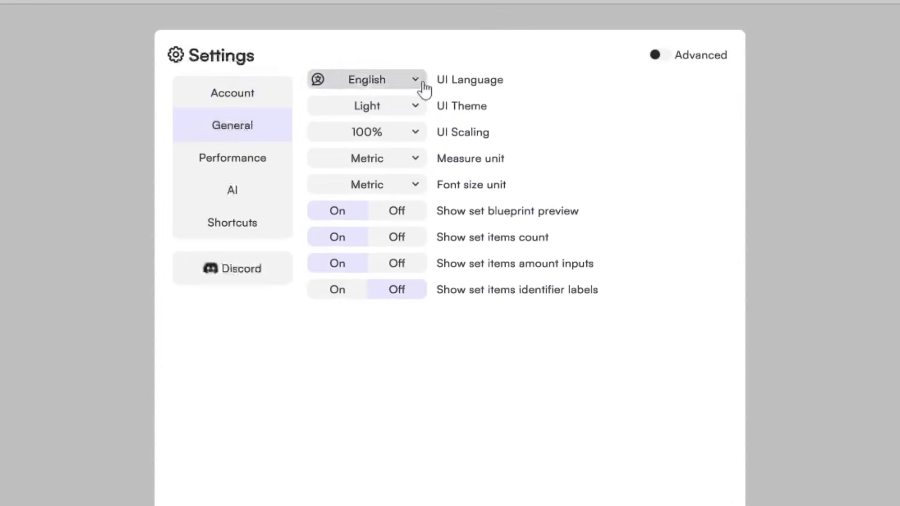
click(432, 69)
click(422, 89)
click(414, 118)
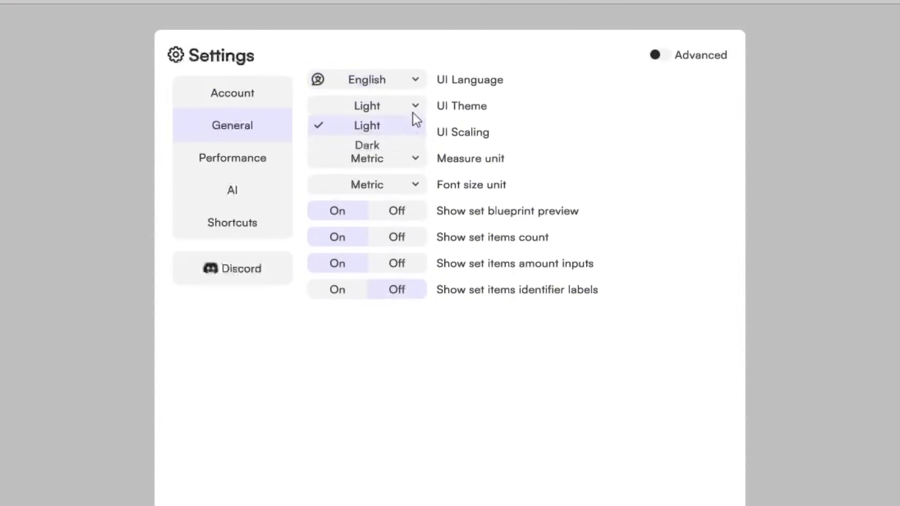
click(401, 143)
click(418, 106)
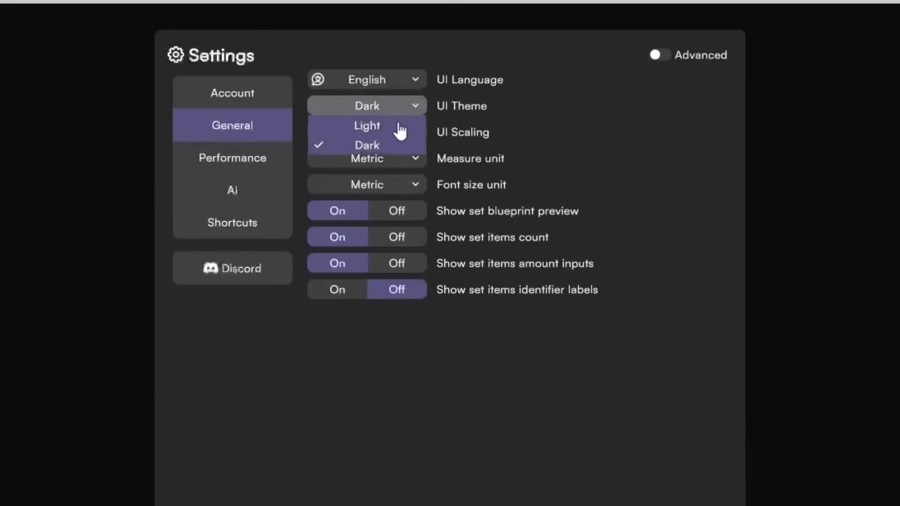
click(399, 125)
click(416, 160)
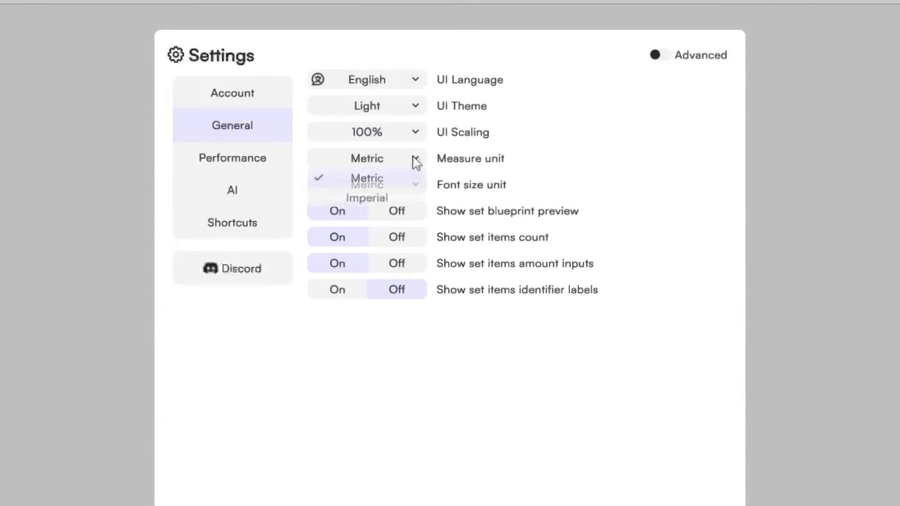
click(416, 162)
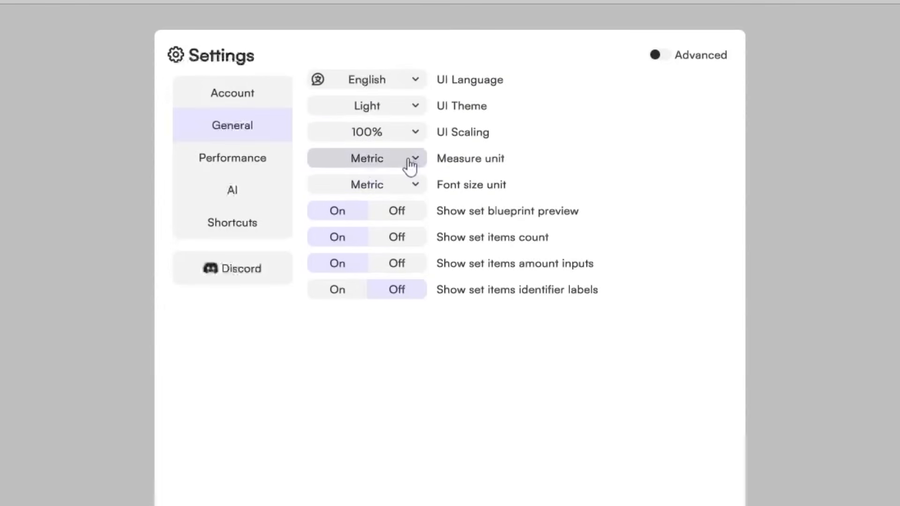
- Review the Performance, AI and Shortcuts settings pages
click(254, 165)
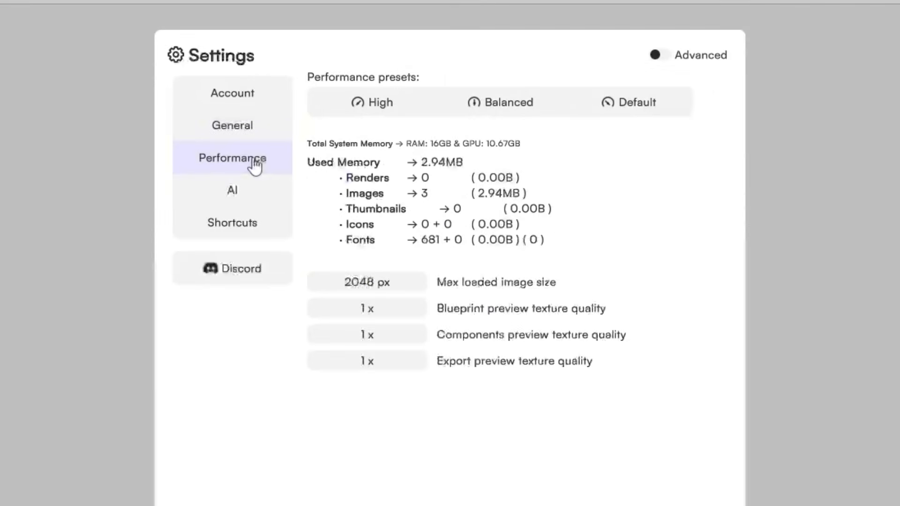
click(257, 202)
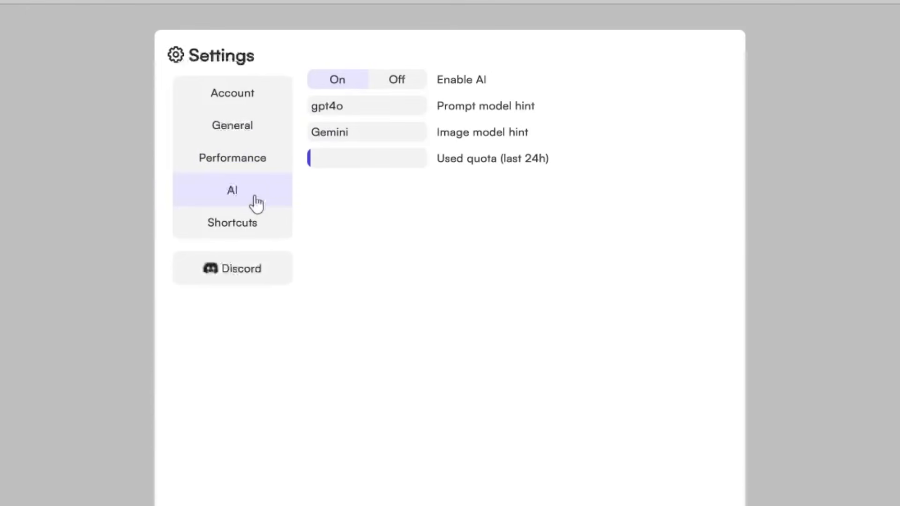
click(237, 237)
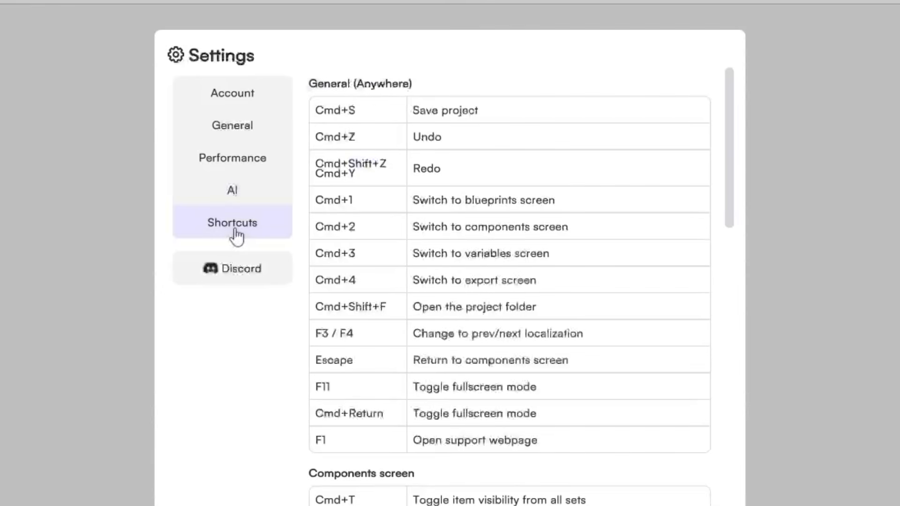
scroll(433, 257, down, 12)
scroll(433, 257, down, 5)
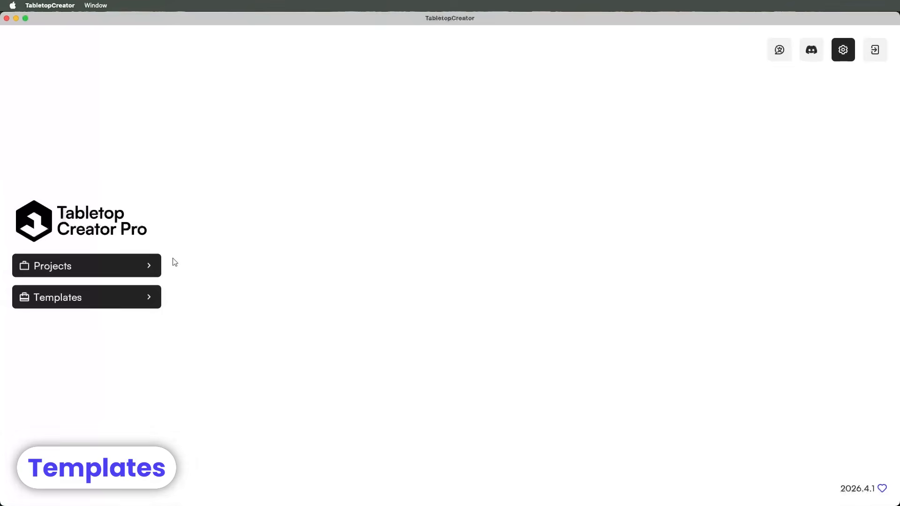
- Show the Projects list, then switch to the Templates list
click(156, 262)
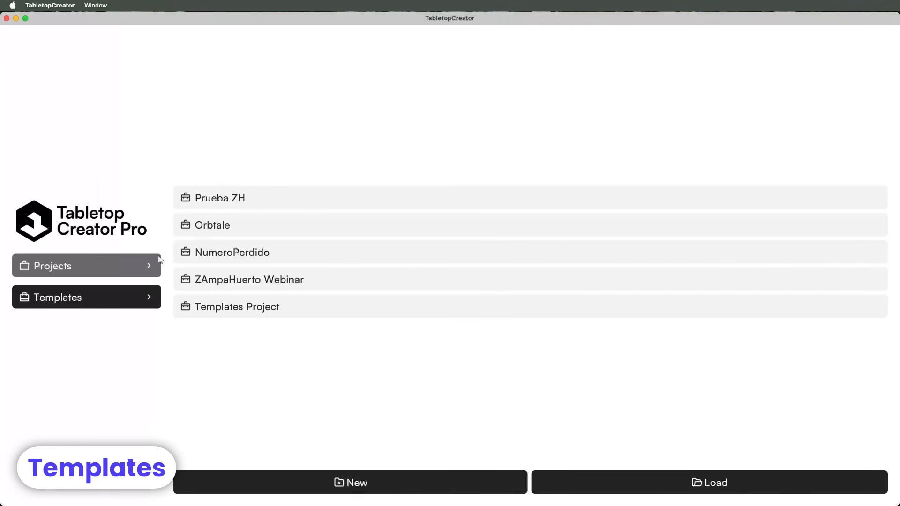
click(142, 297)
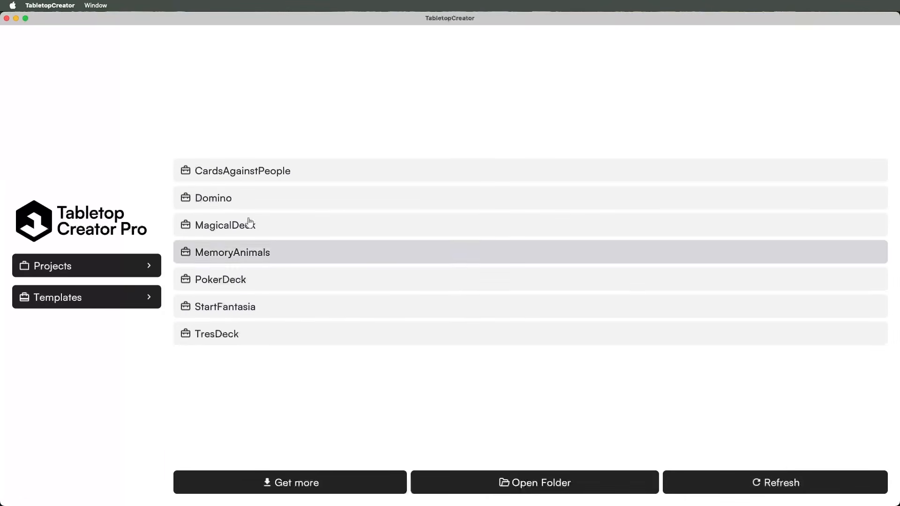
- Create a CardsAgainstPeople project in a new 'Cards Against People' folder
click(259, 172)
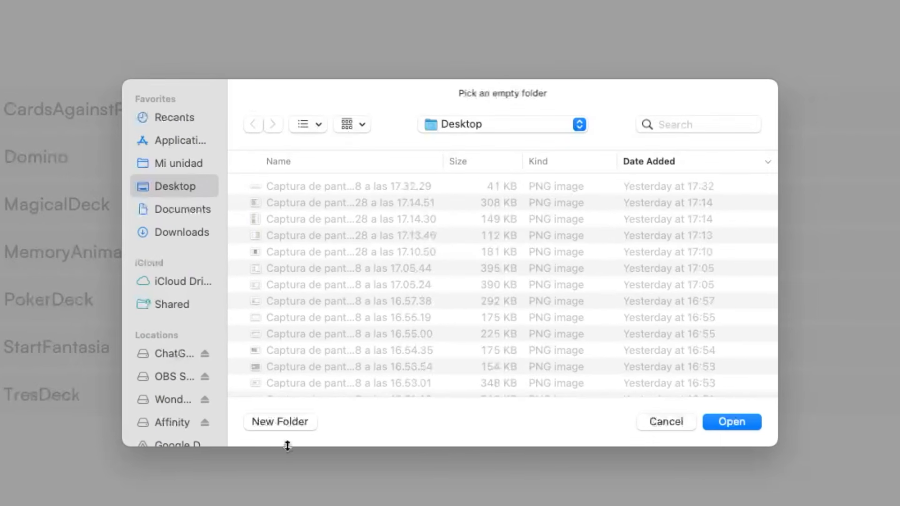
click(292, 424)
text(Cards A)
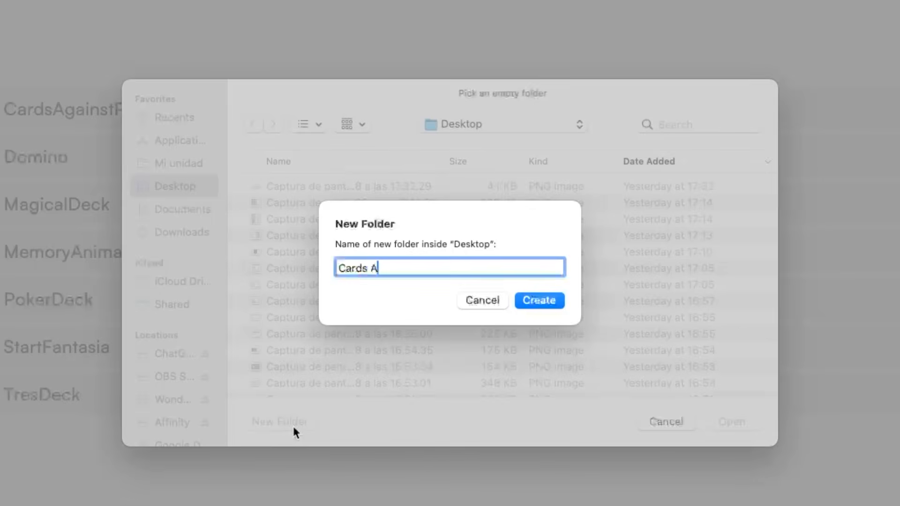
text(gains huma)
click(539, 300)
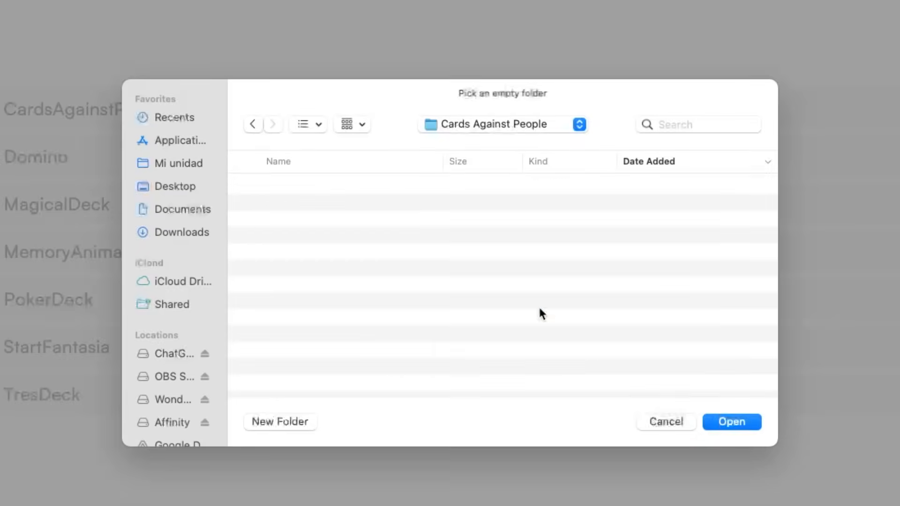
click(723, 420)
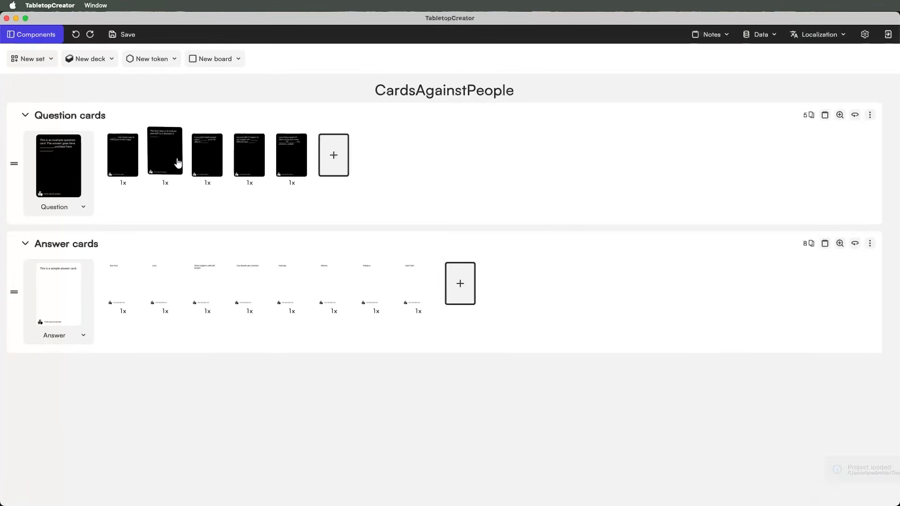
- Open the first question card and step through the next three question cards
click(122, 164)
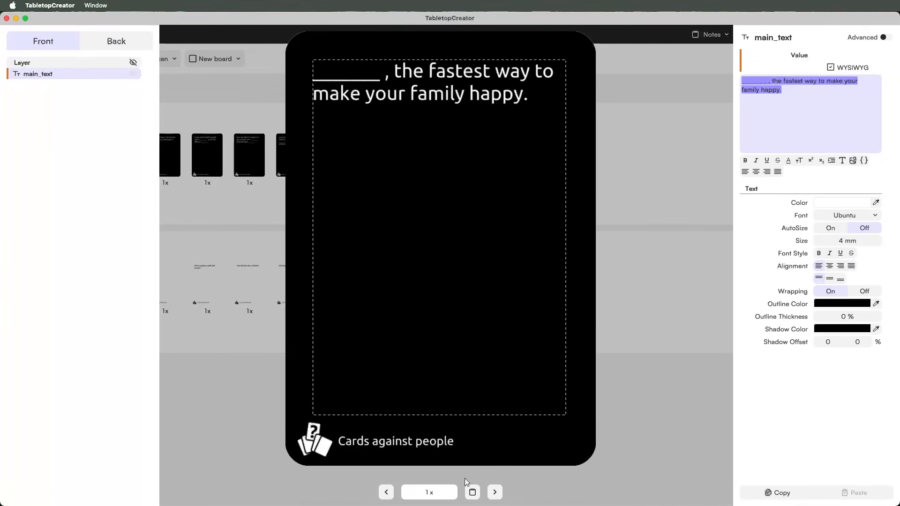
click(495, 492)
click(495, 493)
click(495, 492)
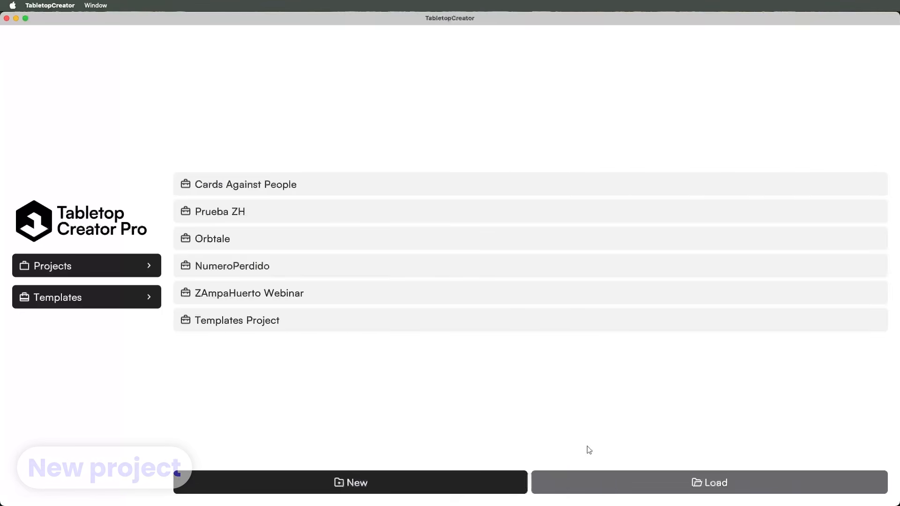
- Create a blank project titled 'New Game' and rename its set to Cards Set
click(422, 484)
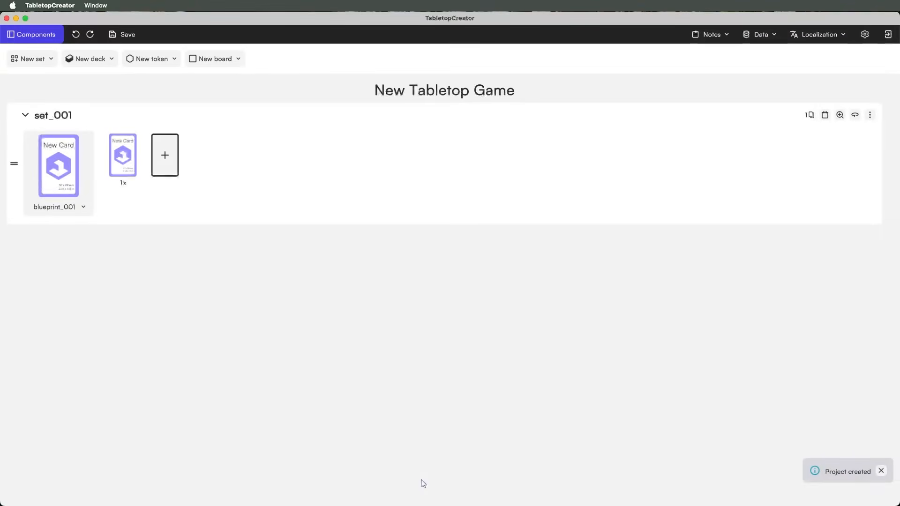
click(420, 91)
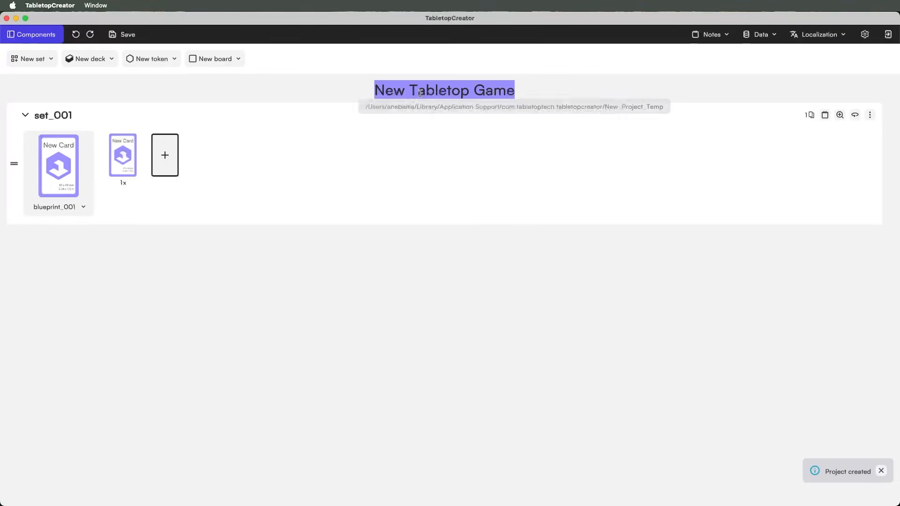
text(New )
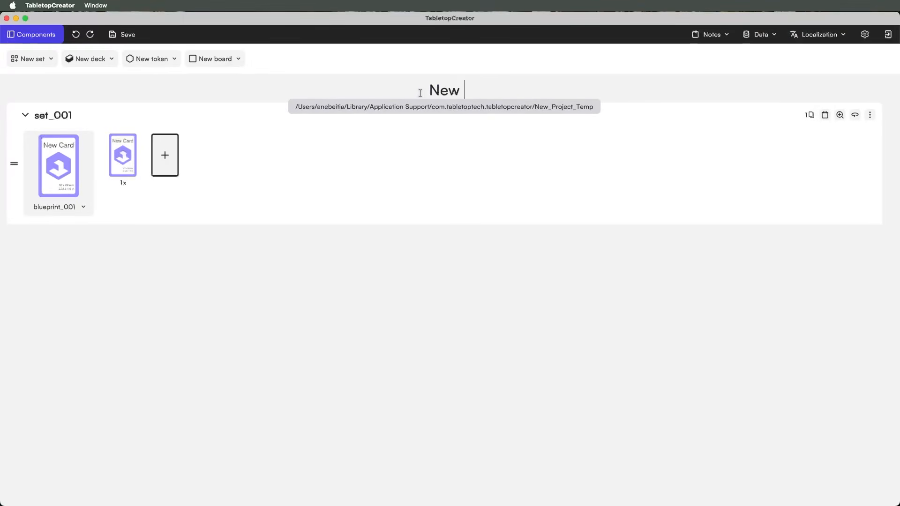
text(Game)
key(Return)
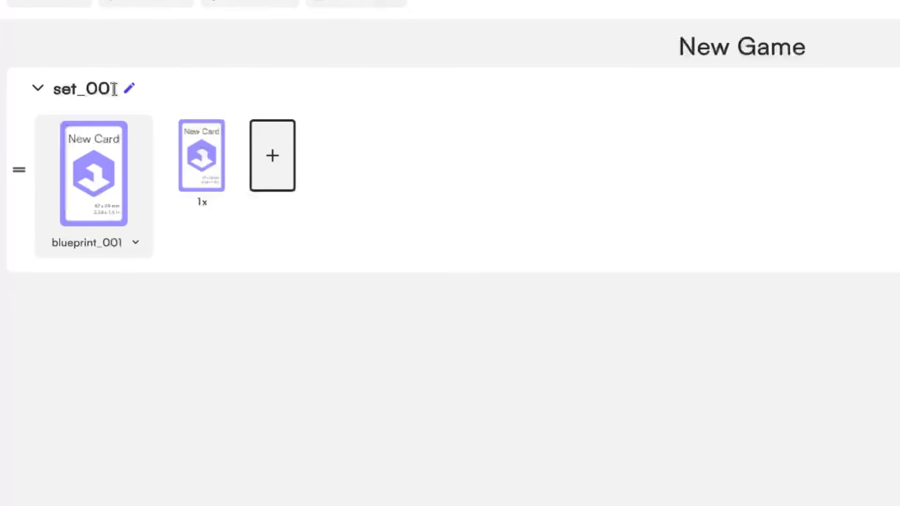
click(109, 87)
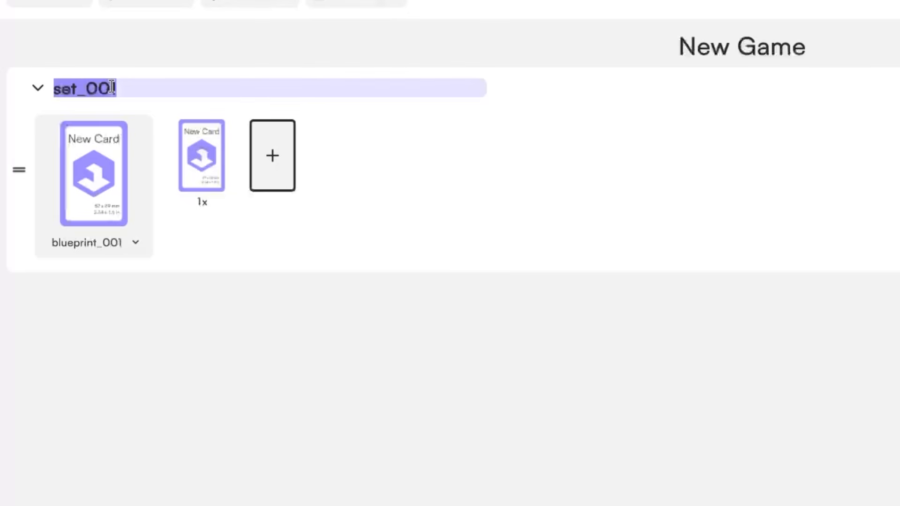
text(Cards Set)
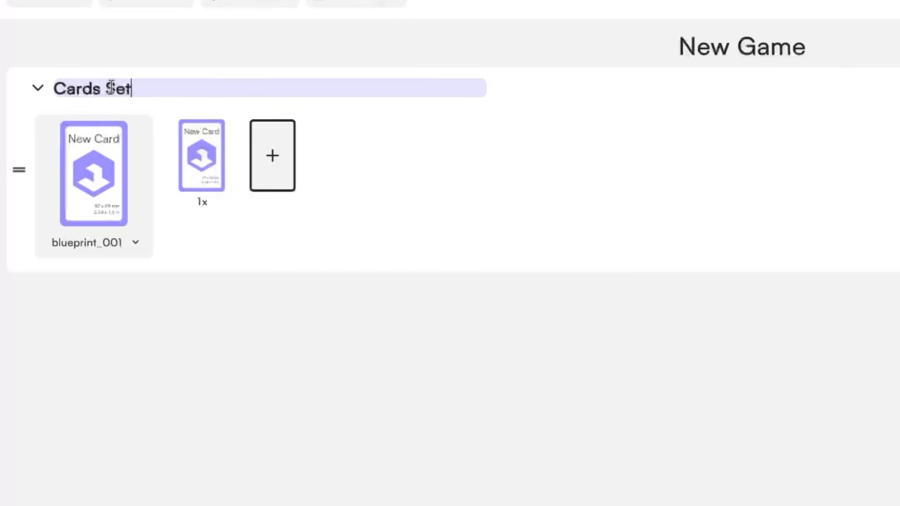
click(261, 374)
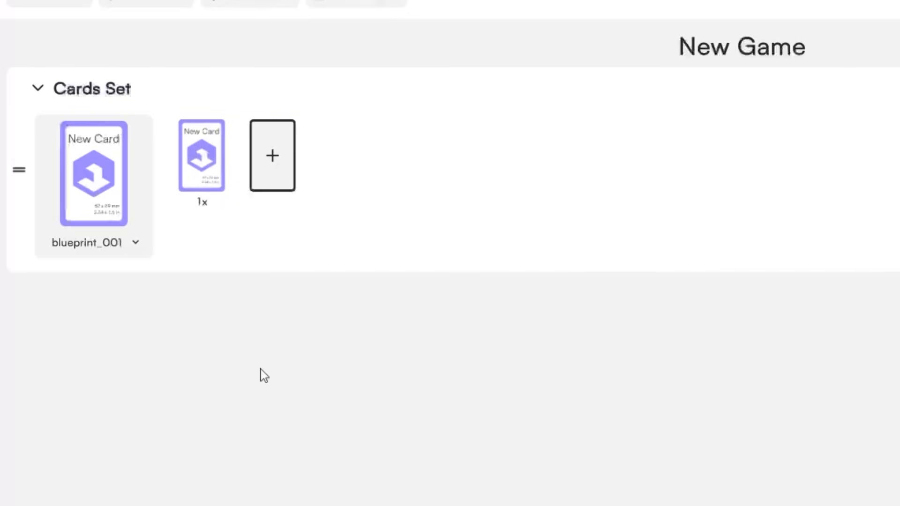
- Add three cards to Cards Set, then undo them with Cmd+Z
click(266, 177)
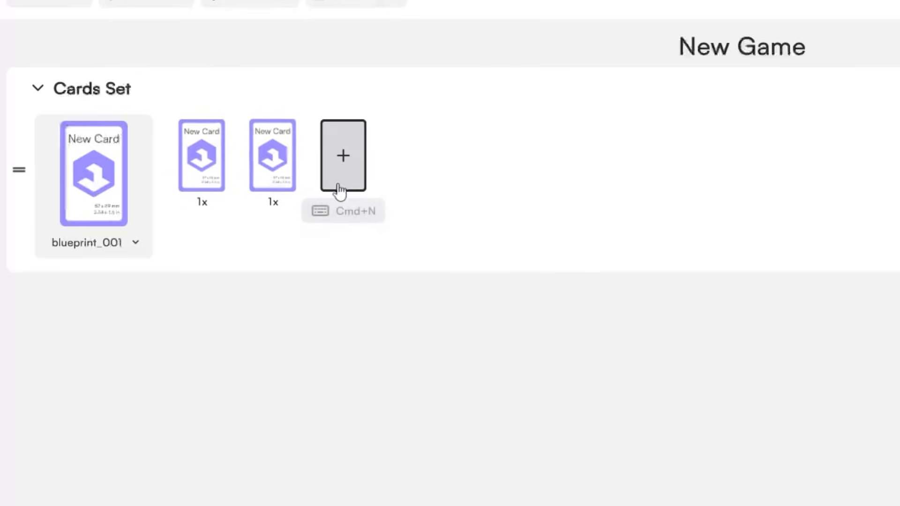
click(338, 189)
click(415, 186)
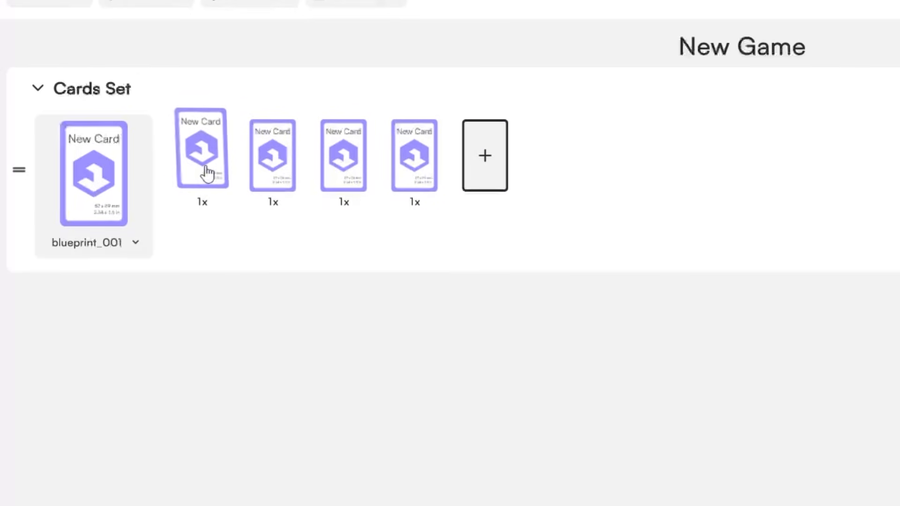
key(ctrl+z)
key(ctrl+z)
key(ctrl+z)
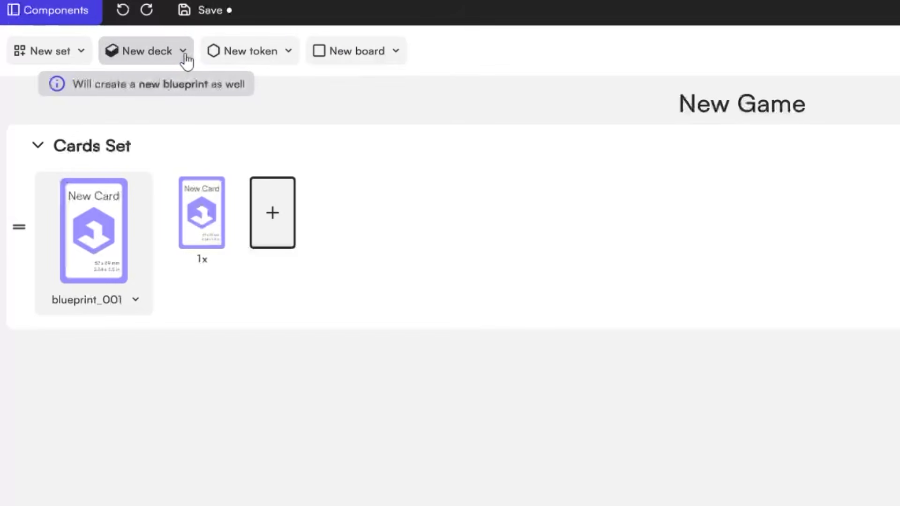
- Compare deck, token and board sizes, then create a deck of 45 x 68 Mini Euro cards
click(185, 58)
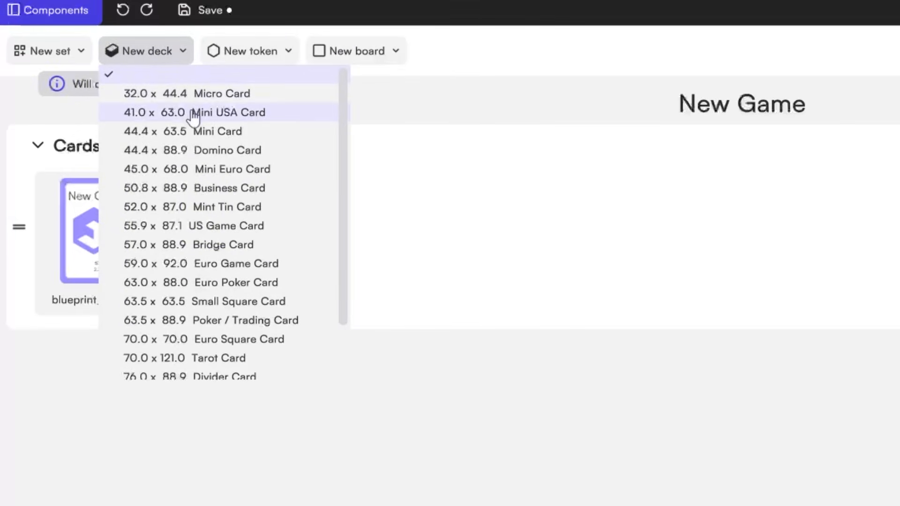
scroll(187, 223, down, 3)
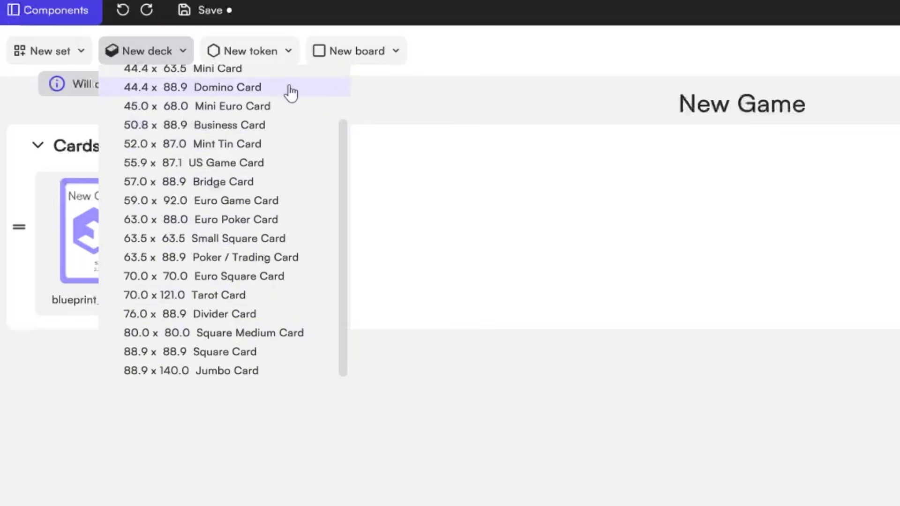
click(290, 51)
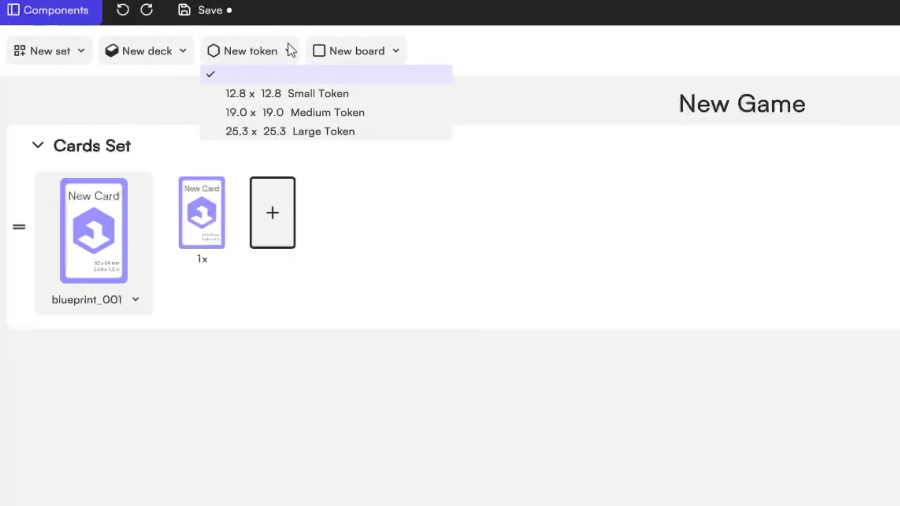
click(395, 52)
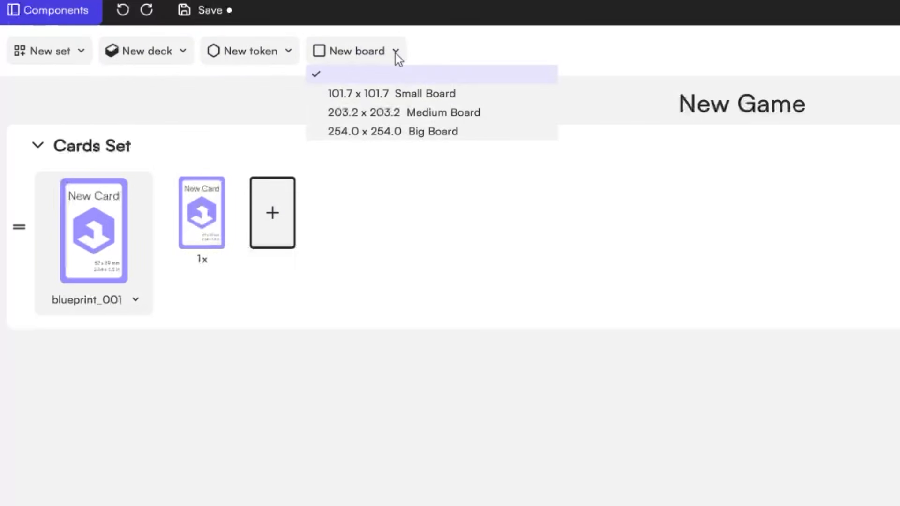
click(179, 47)
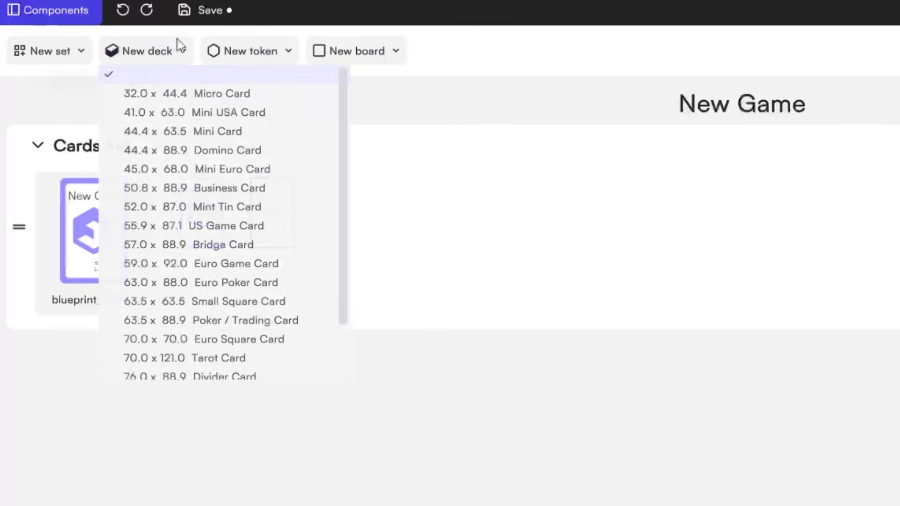
click(210, 169)
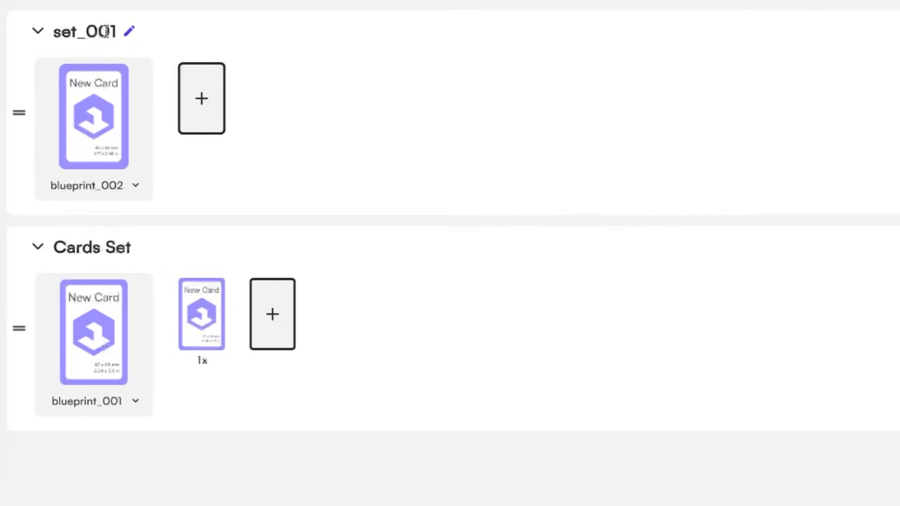
- Rename the new set_001 to 'Second Card Set'
click(108, 146)
text(Secon)
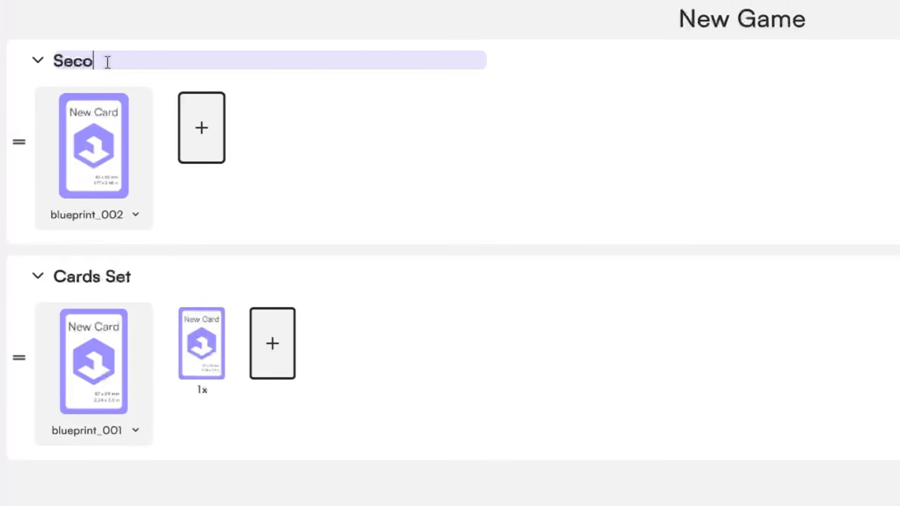
text(d Car)
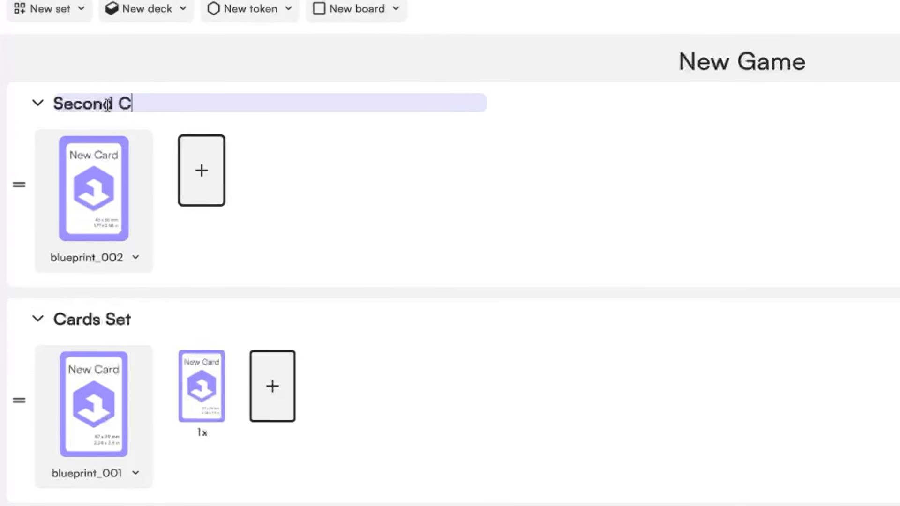
text(d Set)
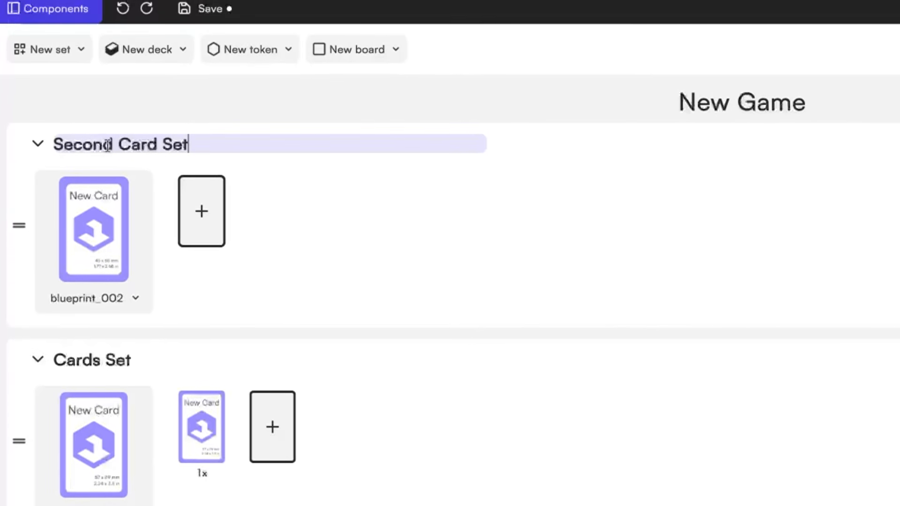
key(Return)
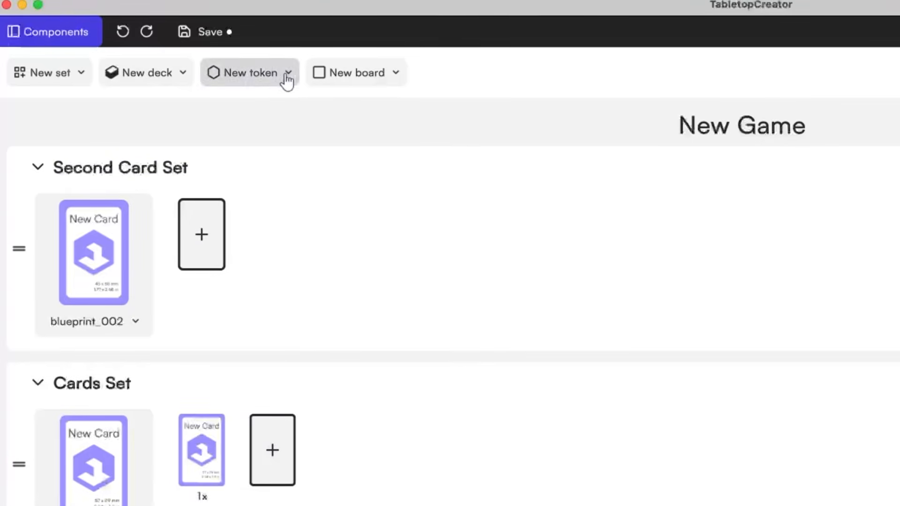
- Add a Medium Token set named Tokens Set and rename Cards Set to First Cards Set
click(287, 58)
click(275, 135)
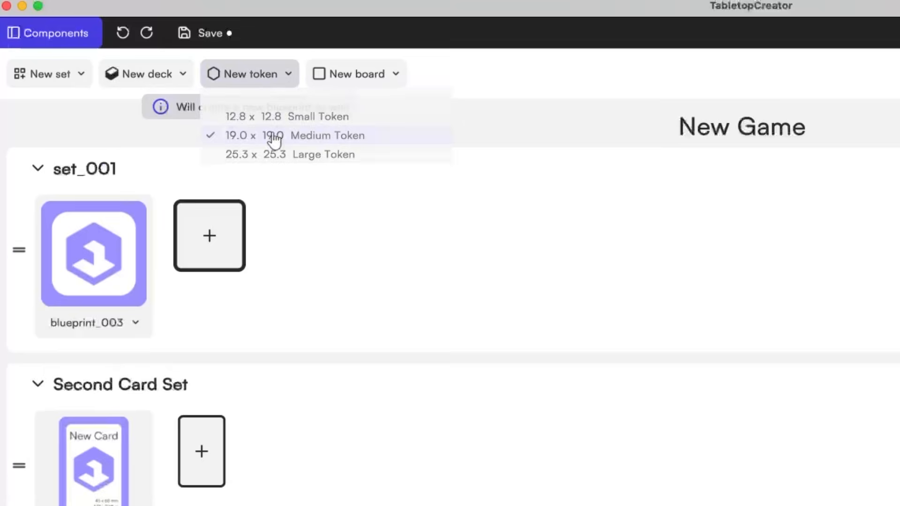
click(86, 170)
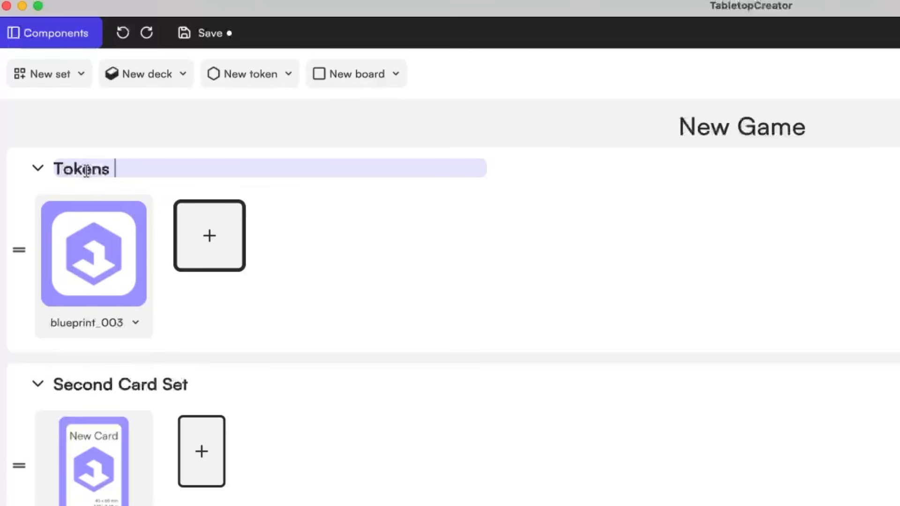
key(Return)
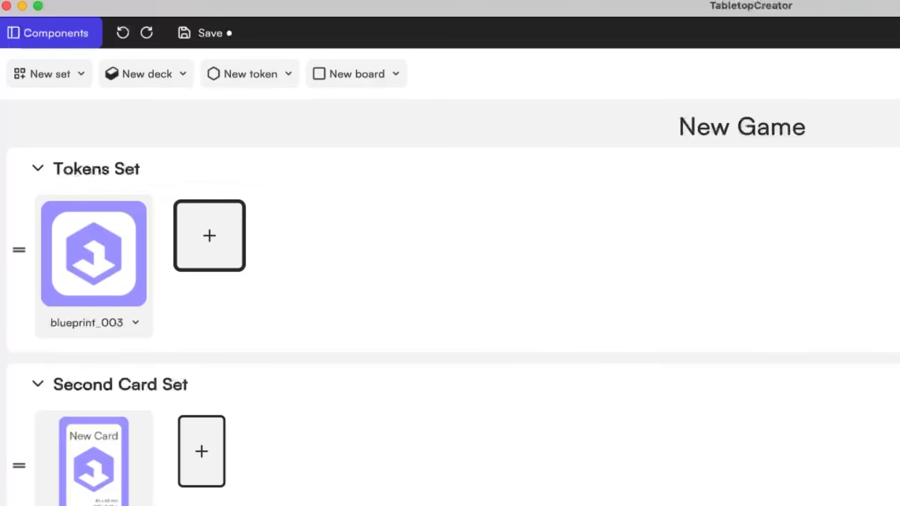
click(40, 371)
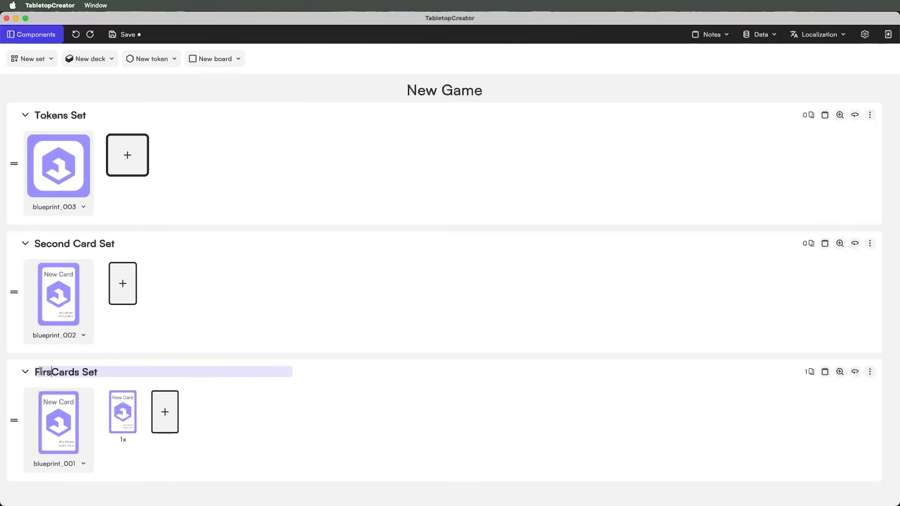
click(312, 330)
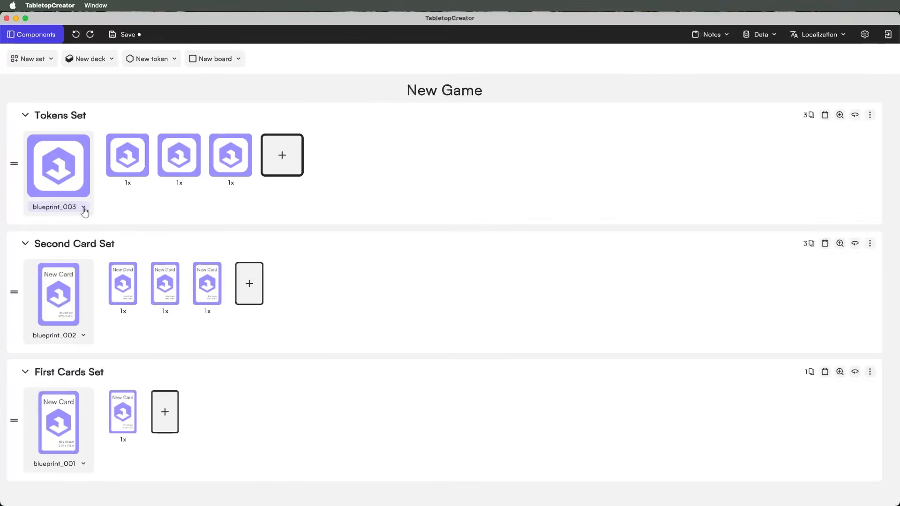
- Check each set's blueprint, keeping blueprint_002 for Second Card Set and blueprint_001 for First Cards Set
click(84, 207)
click(102, 232)
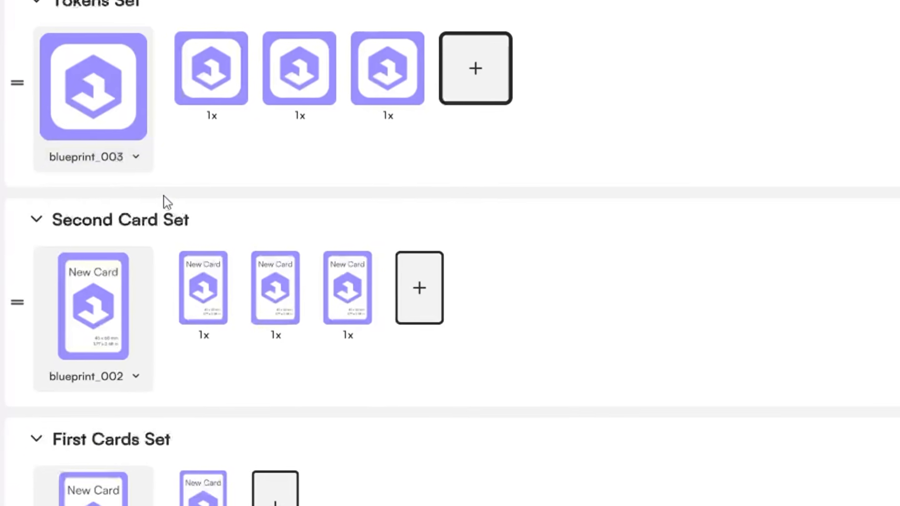
click(135, 376)
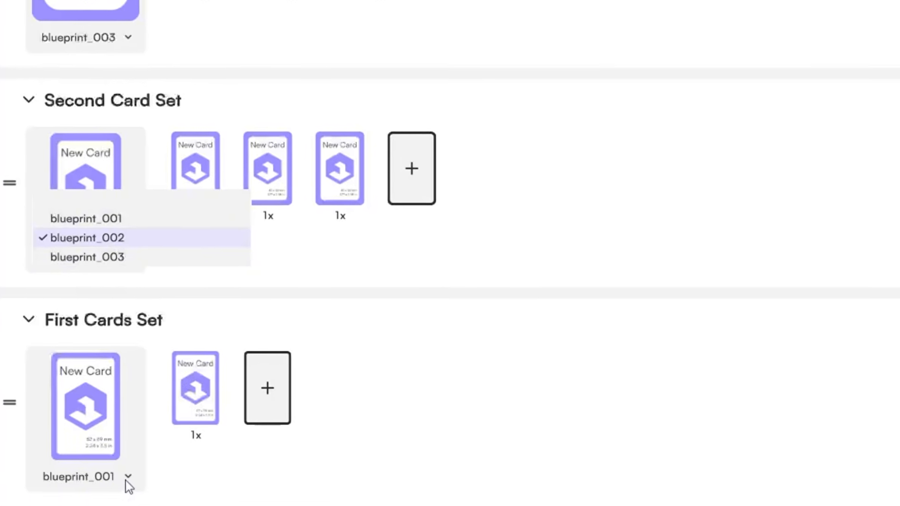
click(128, 484)
click(127, 485)
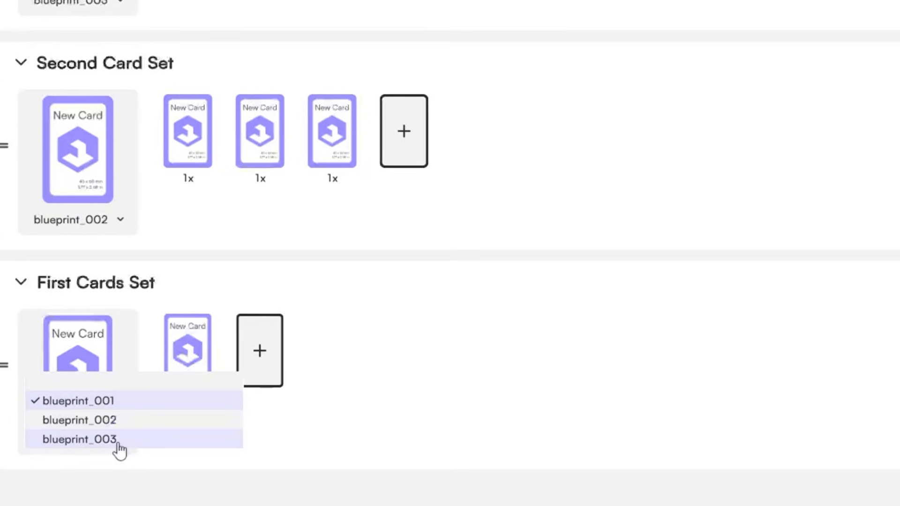
click(251, 268)
click(77, 63)
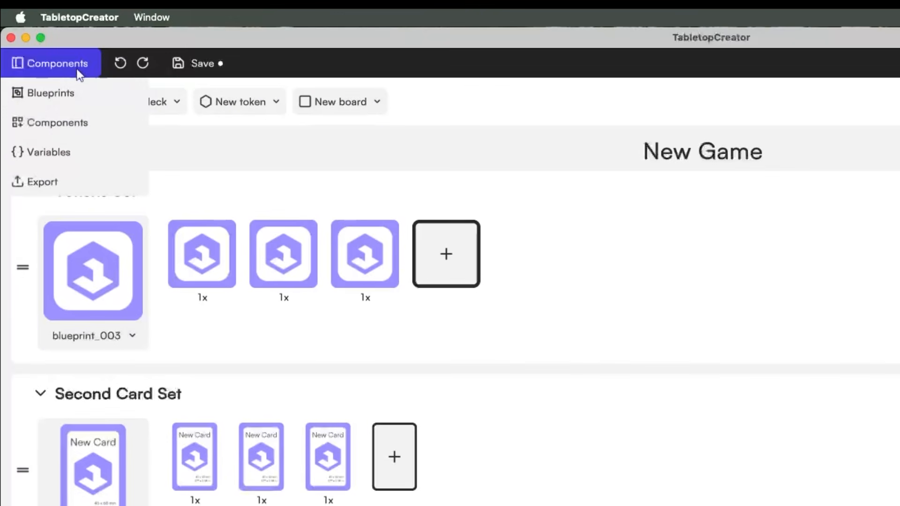
- In the blueprints view, rename blueprint_001 to Token Blueprint
click(73, 95)
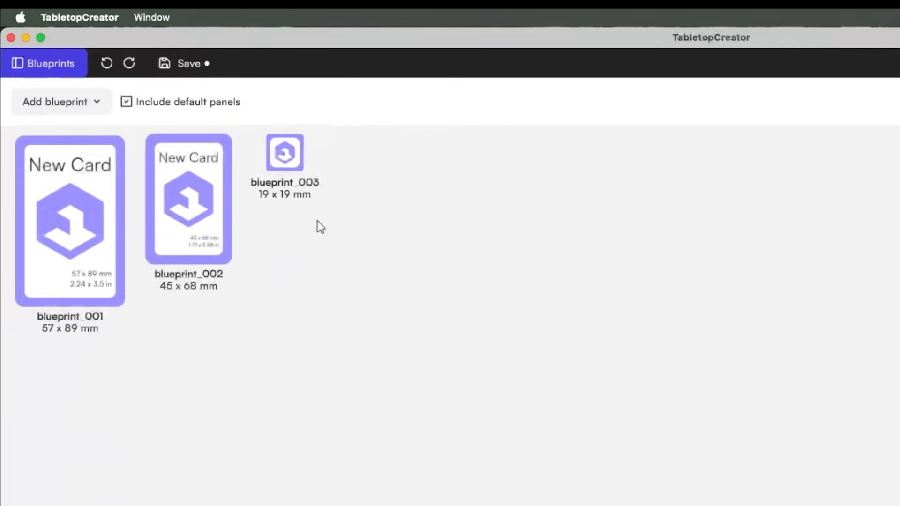
double_click(70, 315)
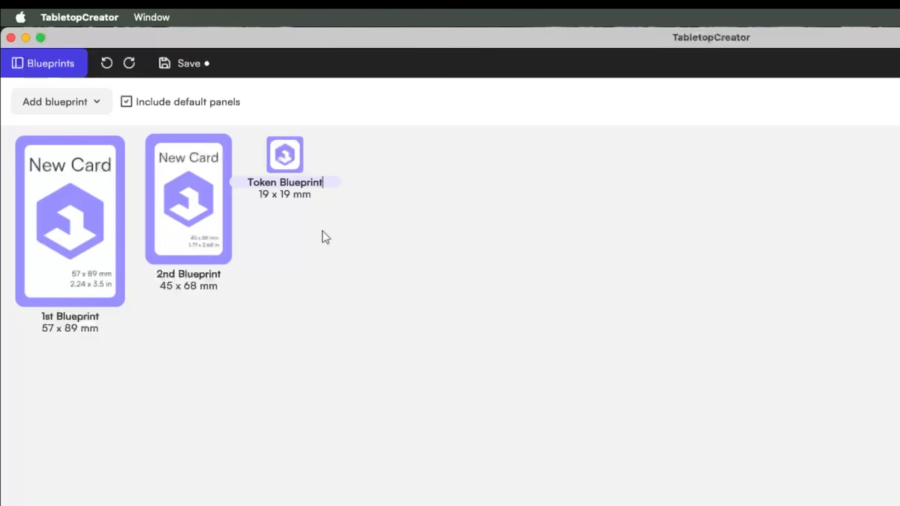
click(323, 234)
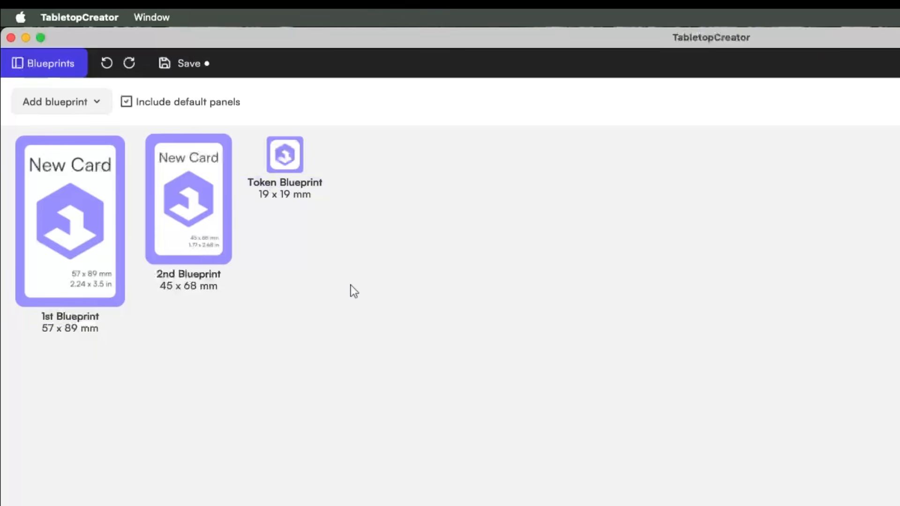
- On the 1st Blueprint card, move the logo toward the top and tint it red #FF1732
click(67, 214)
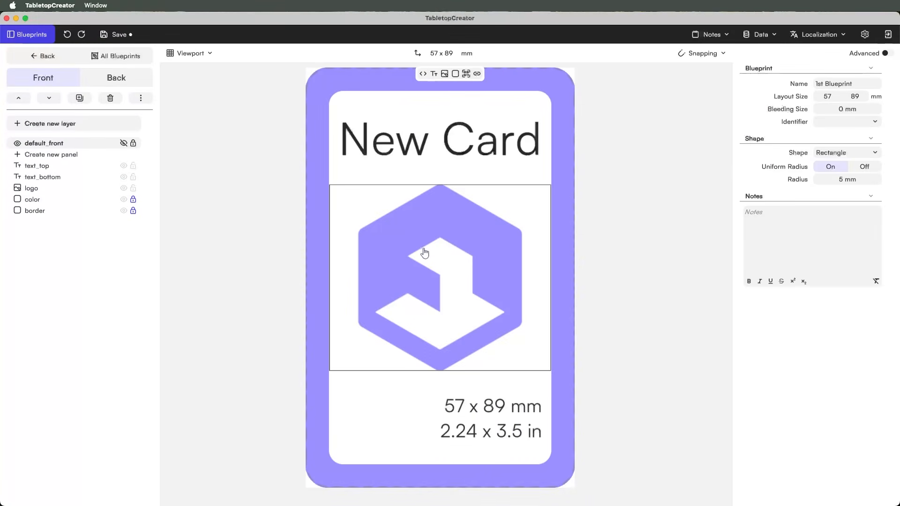
drag(453, 264, 442, 175)
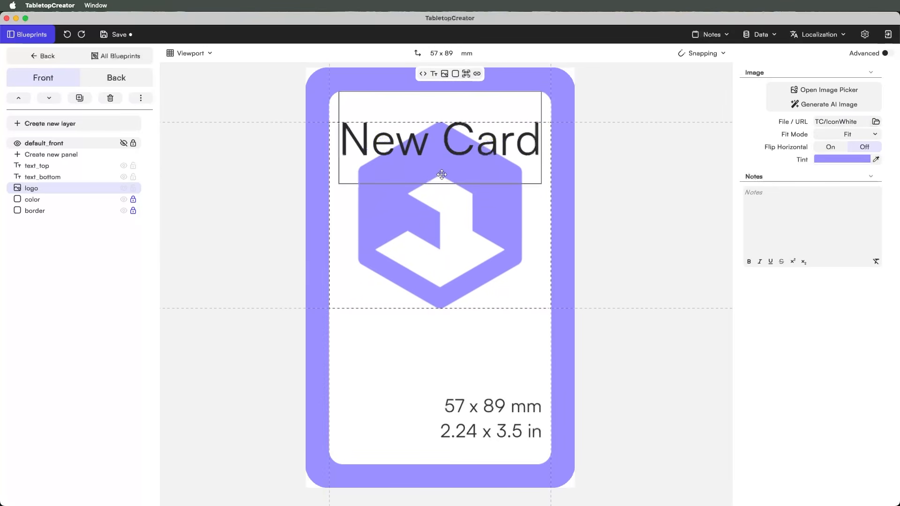
drag(484, 163, 482, 103)
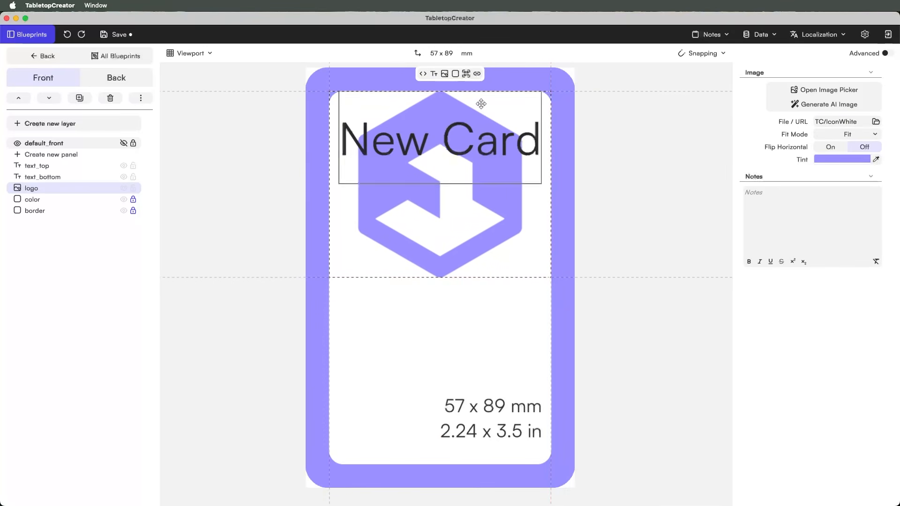
click(854, 159)
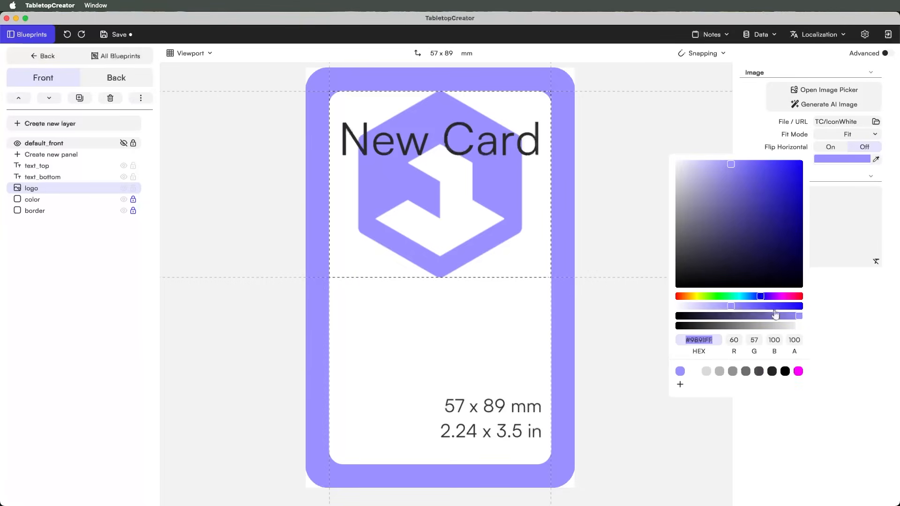
click(797, 296)
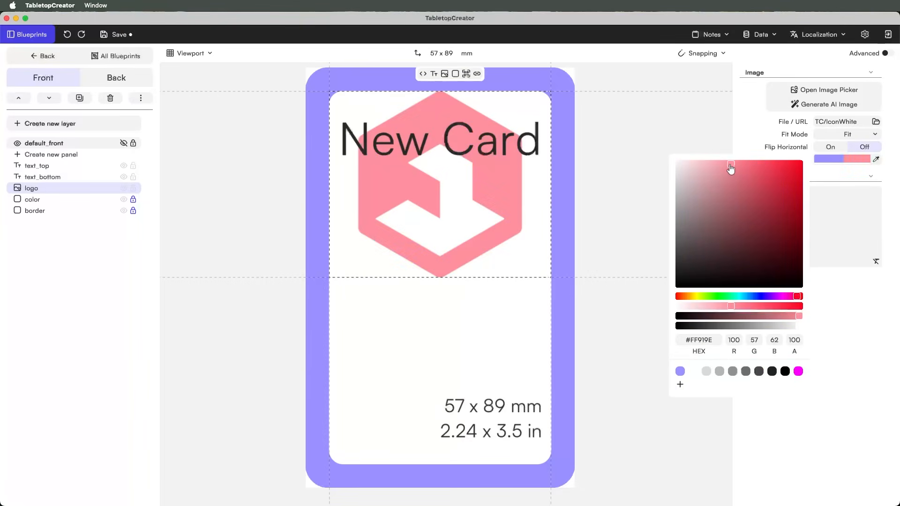
drag(730, 167, 787, 166)
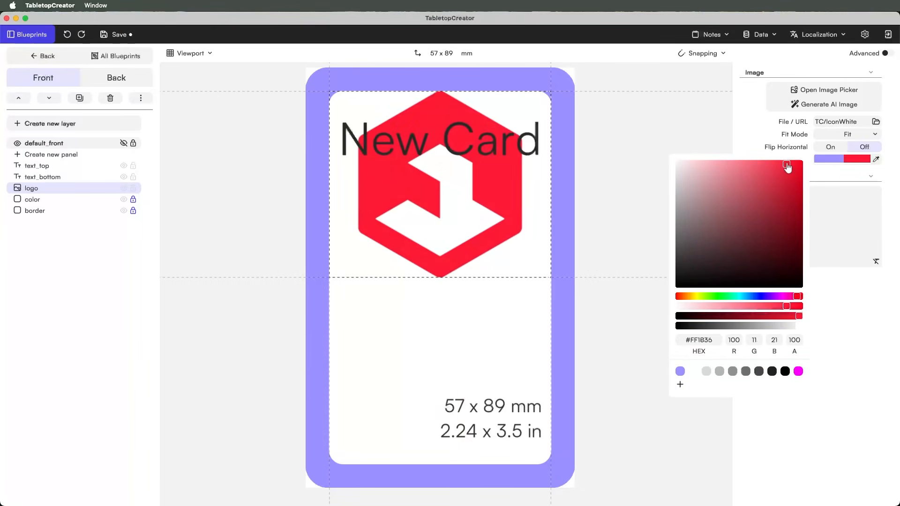
click(612, 370)
click(57, 60)
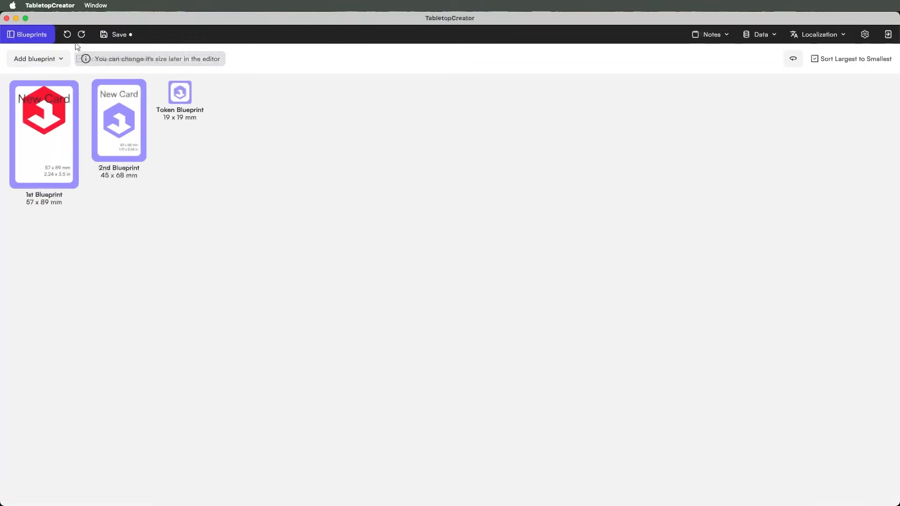
- On the Components page, add cards to First Cards Set until it holds four, then return to All Blueprints
click(42, 41)
click(35, 72)
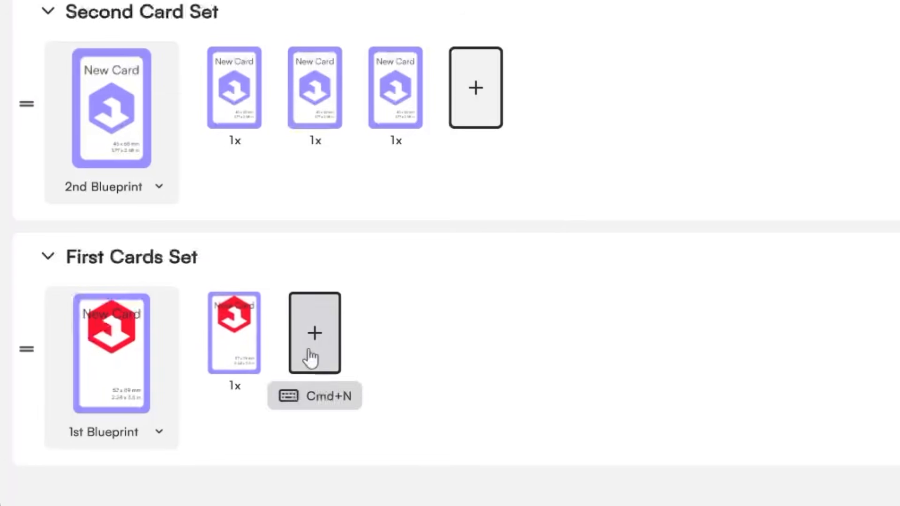
click(162, 423)
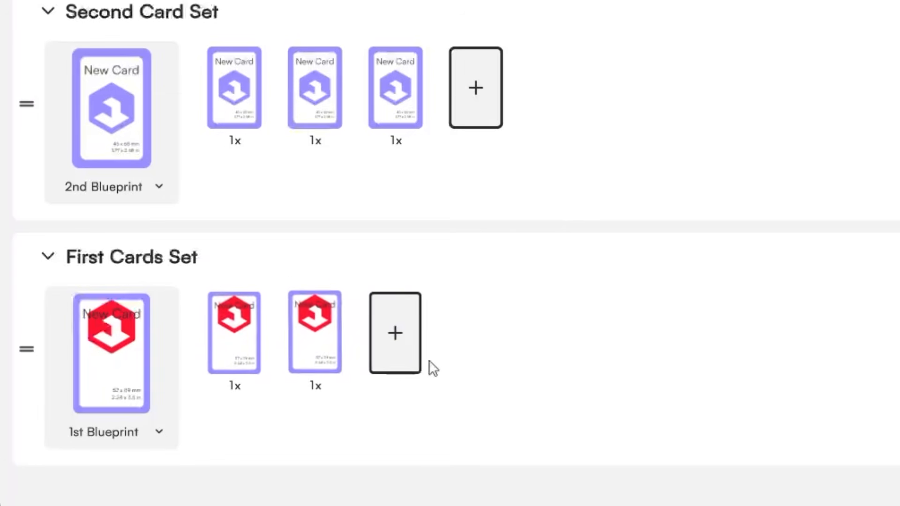
click(475, 361)
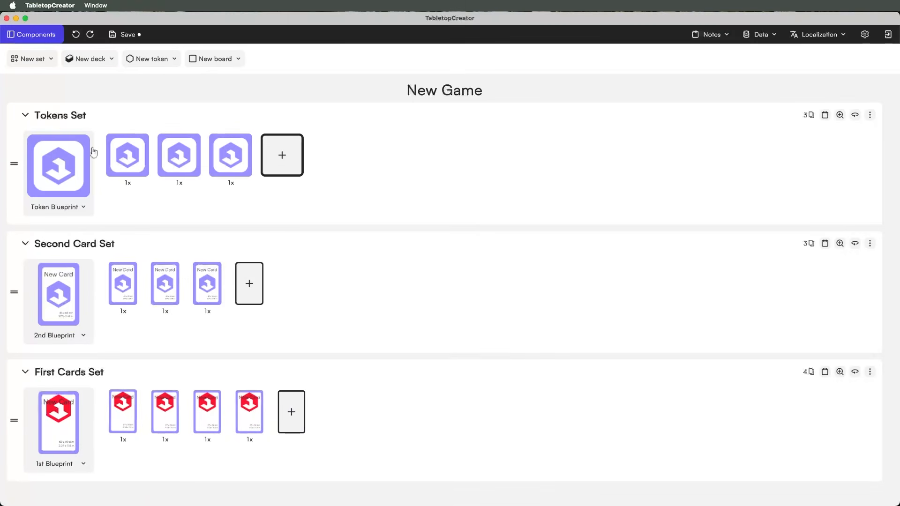
click(36, 34)
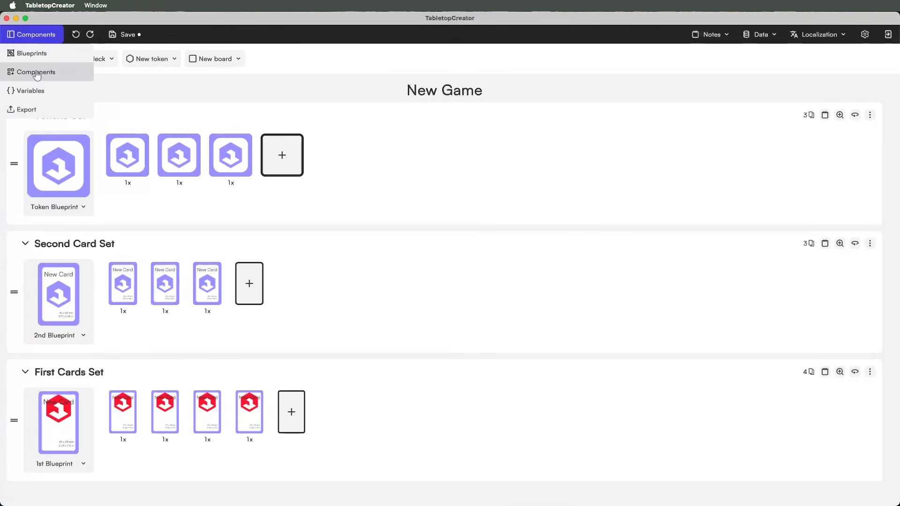
click(32, 54)
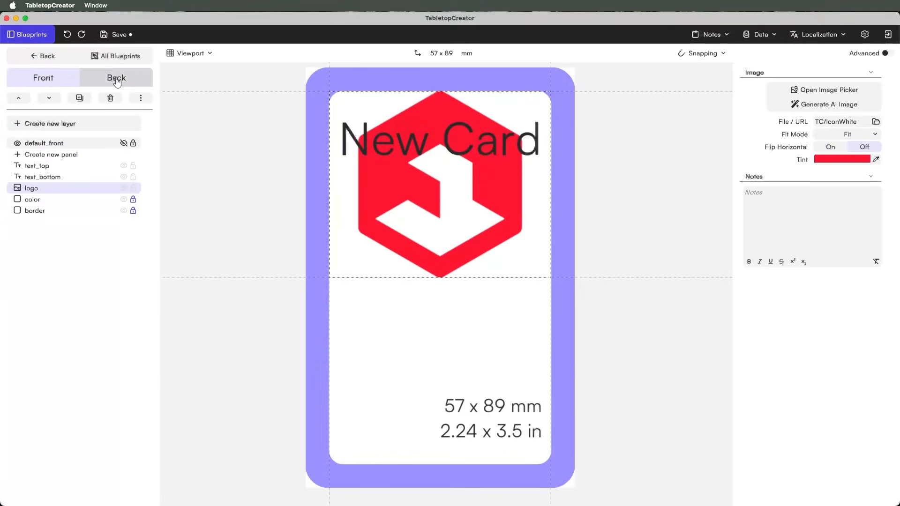
click(101, 57)
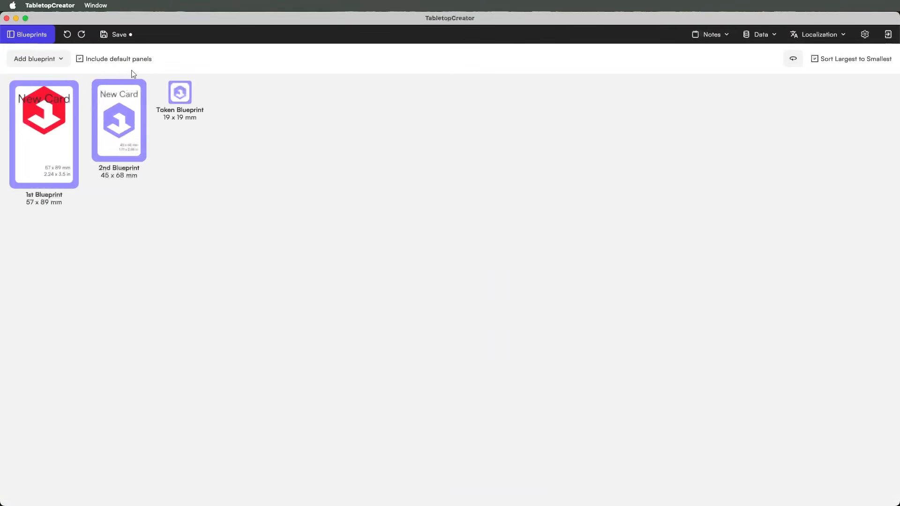
- Tint the 2nd Blueprint's logo green (#52FA4A)
click(127, 112)
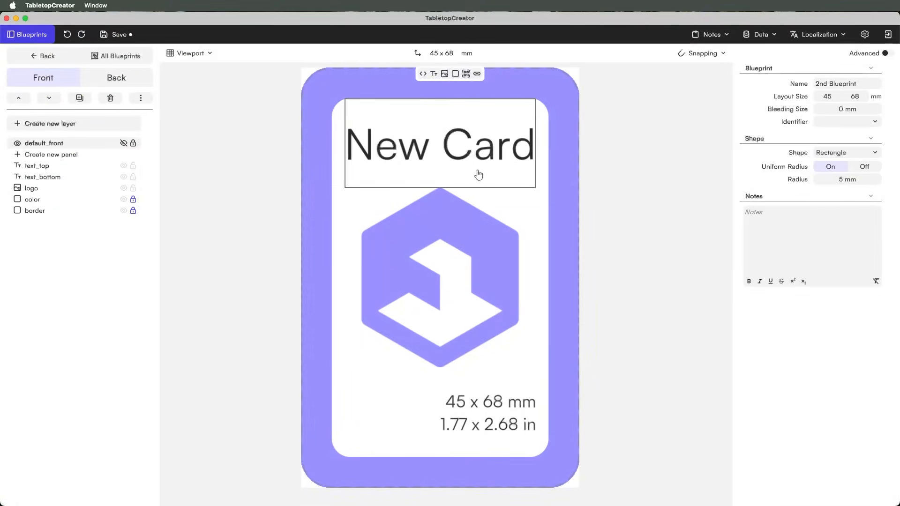
drag(459, 273, 458, 190)
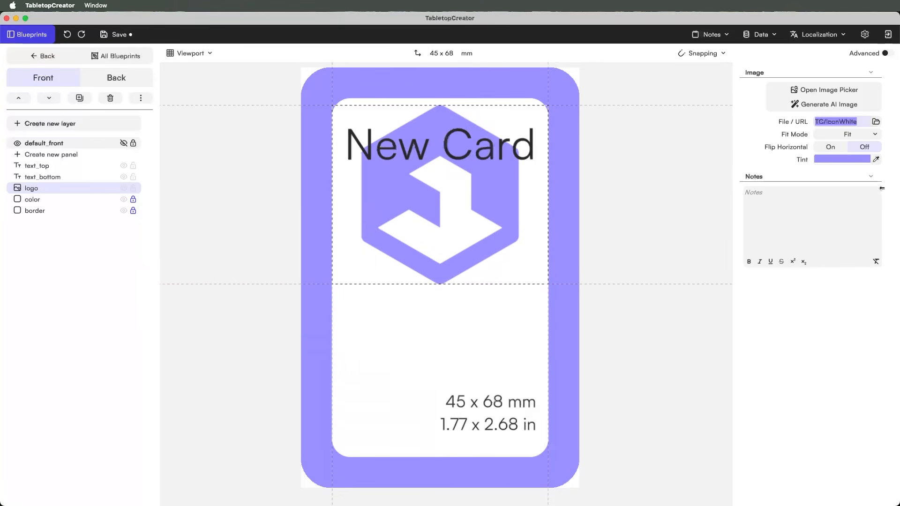
click(839, 161)
drag(760, 296, 718, 292)
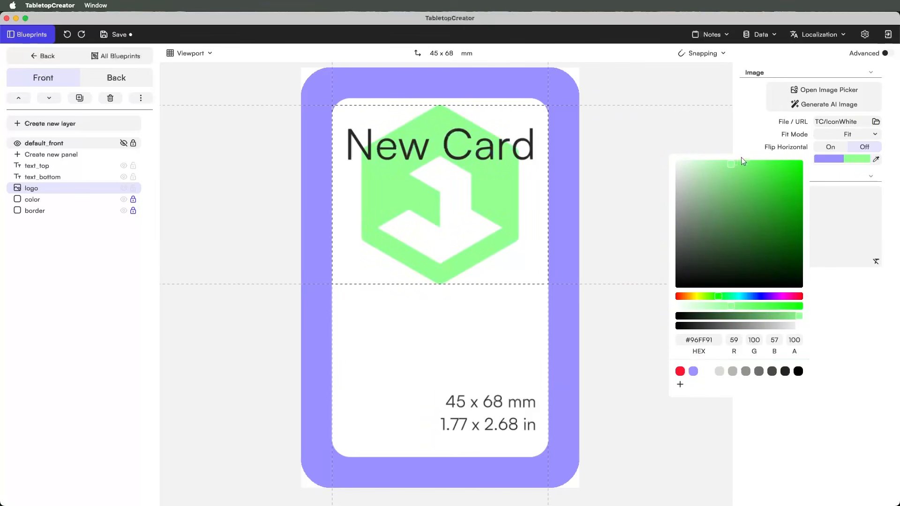
drag(732, 171, 763, 167)
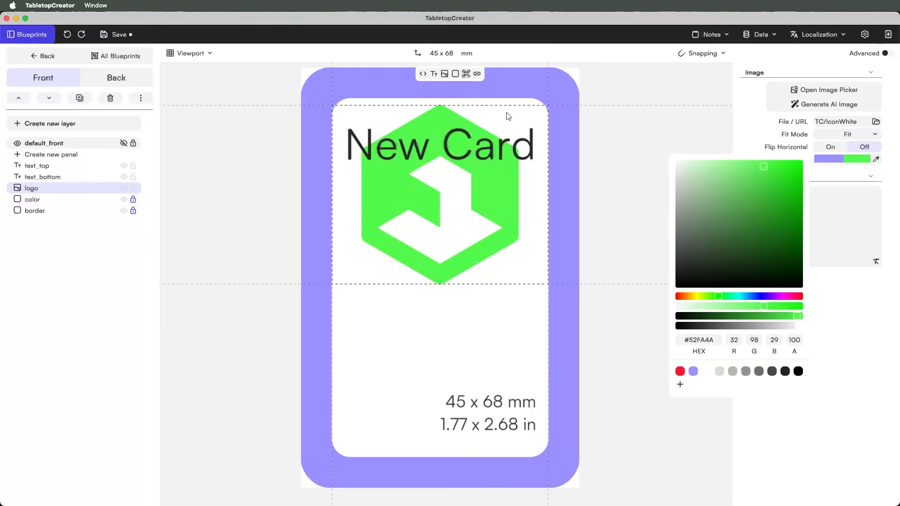
click(483, 323)
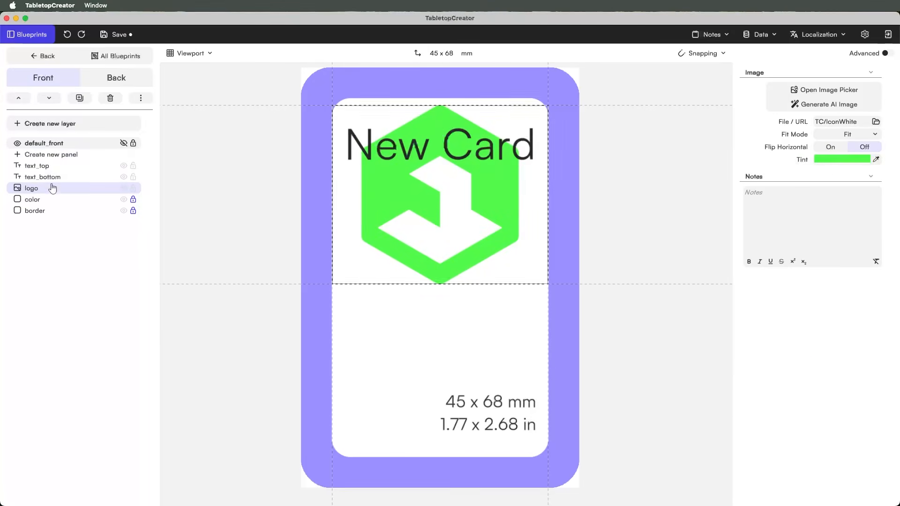
- Move the green logo lower, set the New Card title onto it rotated about 74°, and return to the blueprint list
drag(383, 159, 372, 258)
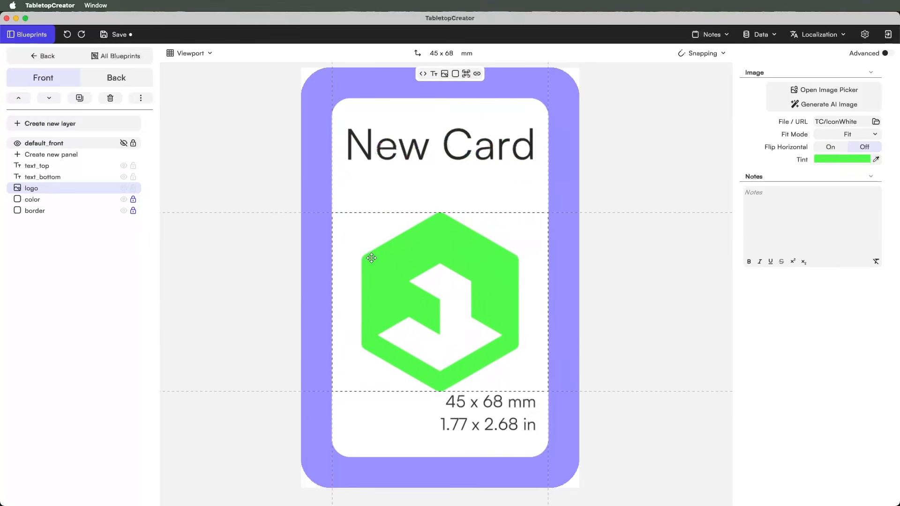
drag(374, 150, 379, 192)
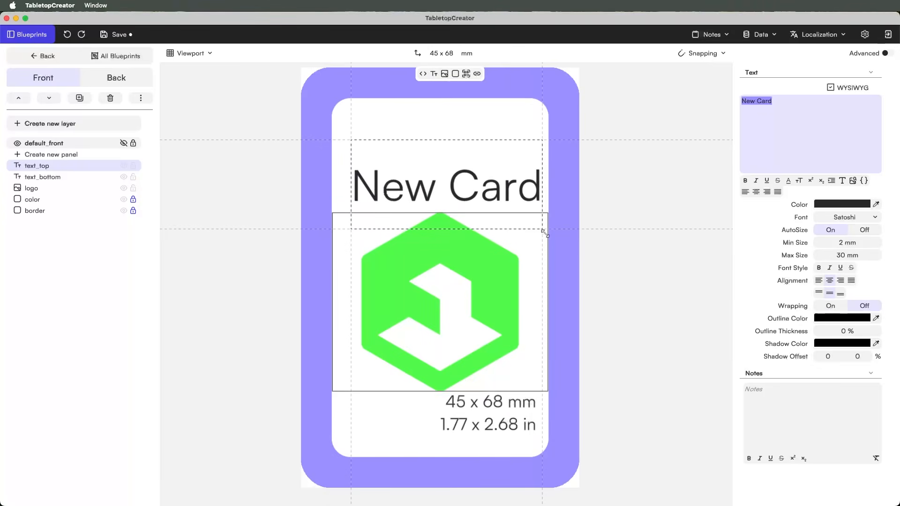
drag(550, 239, 528, 100)
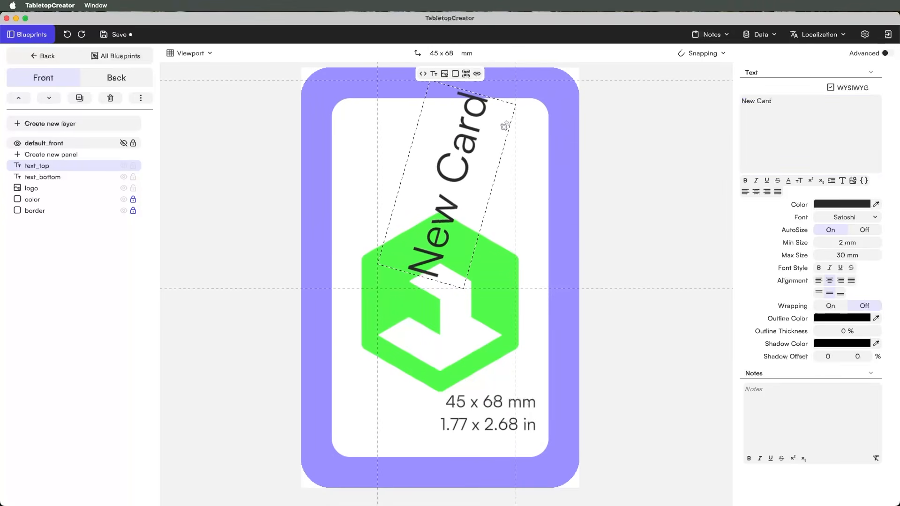
click(43, 57)
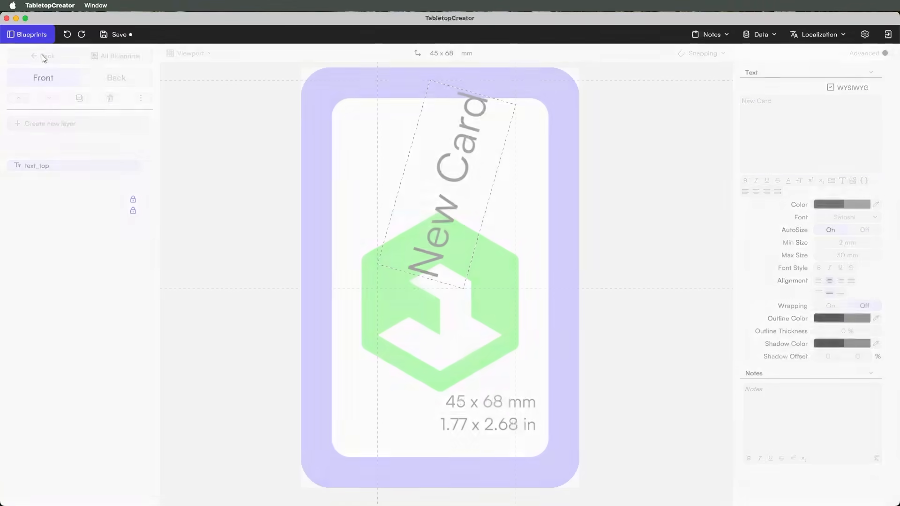
click(42, 35)
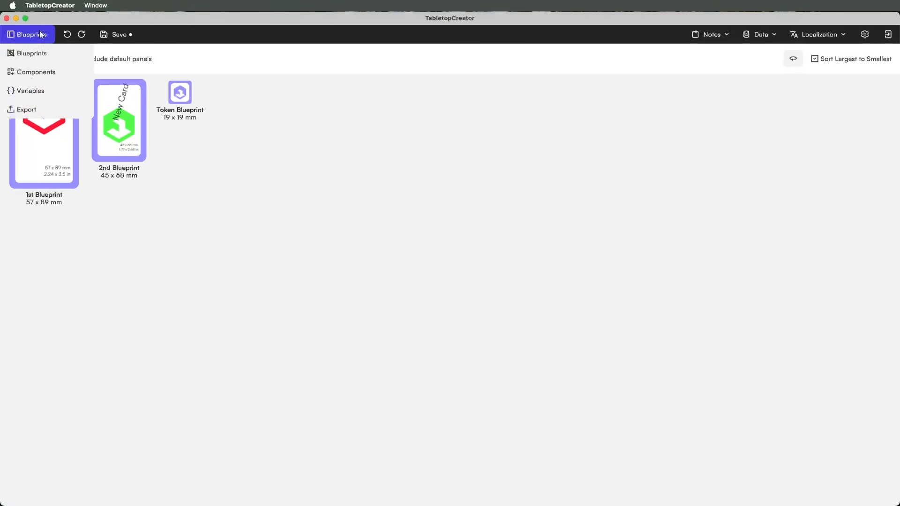
- Delete the border and color panels, leaving a plain black 45 x 68 mm card front
click(35, 71)
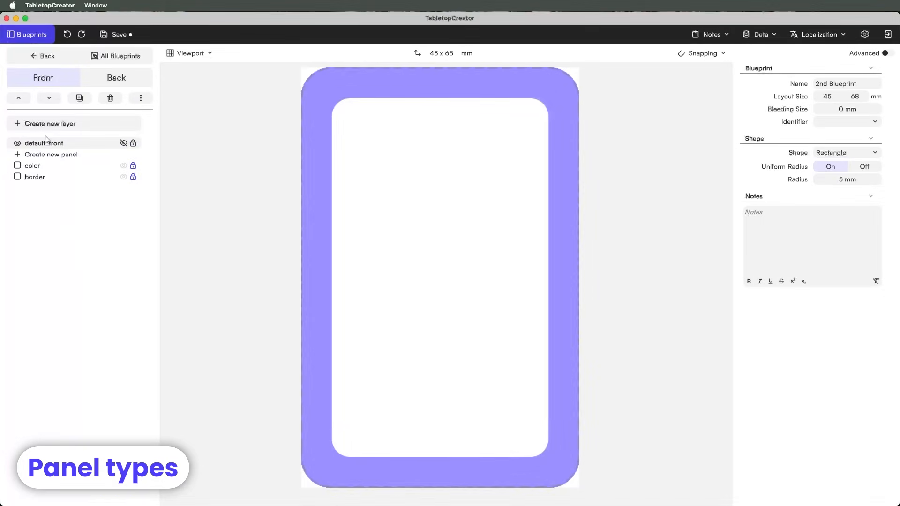
click(36, 167)
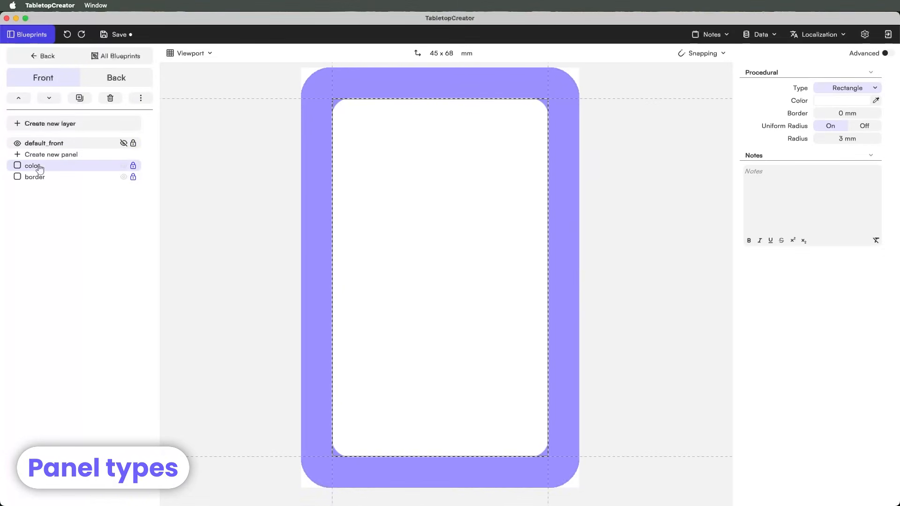
shift+click(38, 178)
click(37, 178)
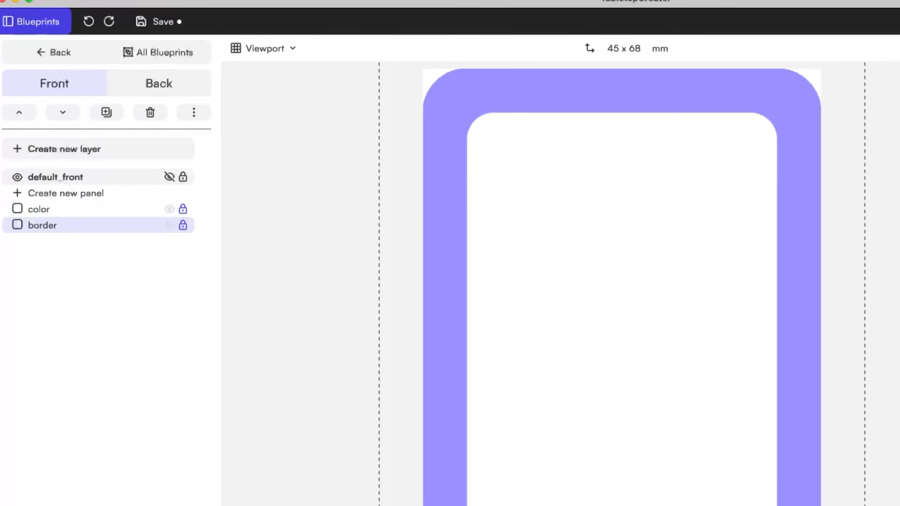
click(108, 217)
click(104, 227)
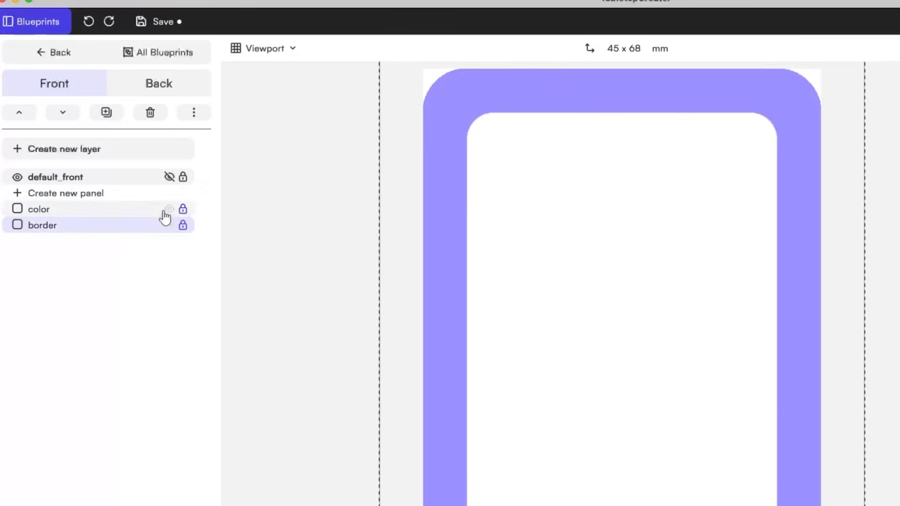
click(183, 209)
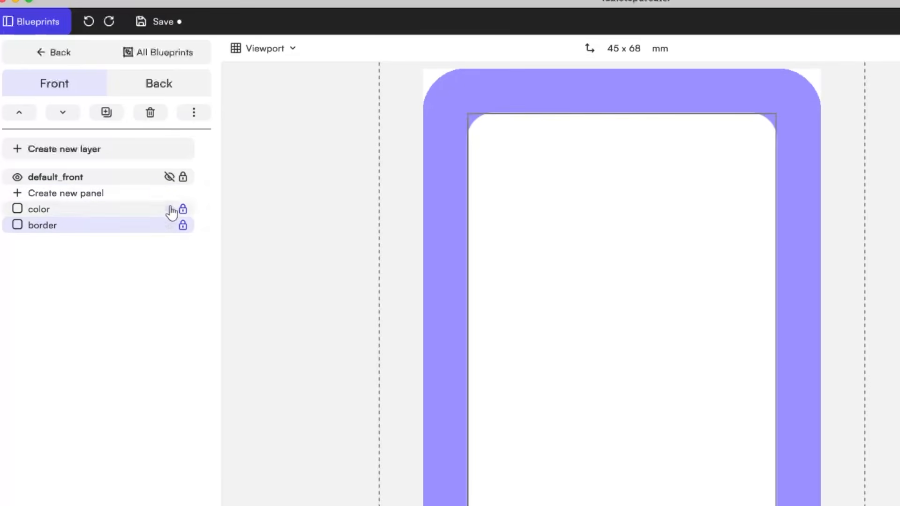
click(151, 113)
click(128, 212)
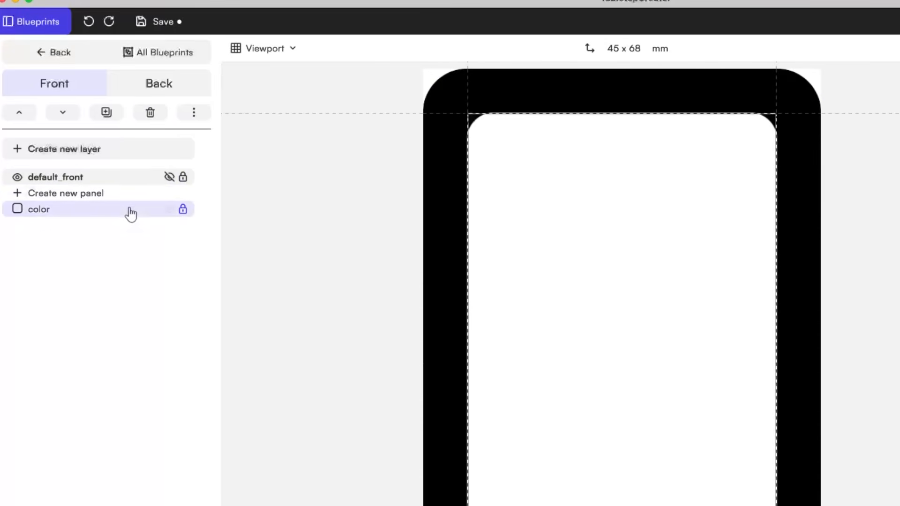
click(151, 113)
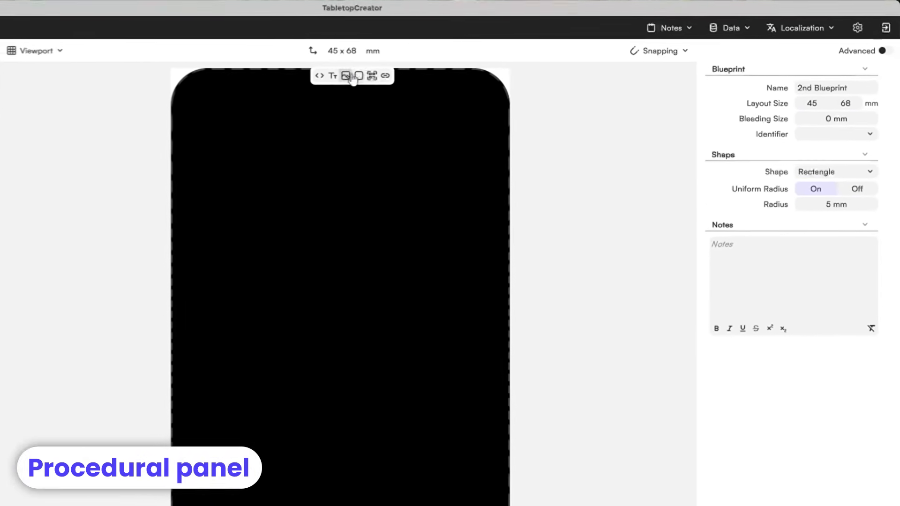
- Add a rectangular panel stretched to cover the whole 2nd Blueprint card
click(264, 77)
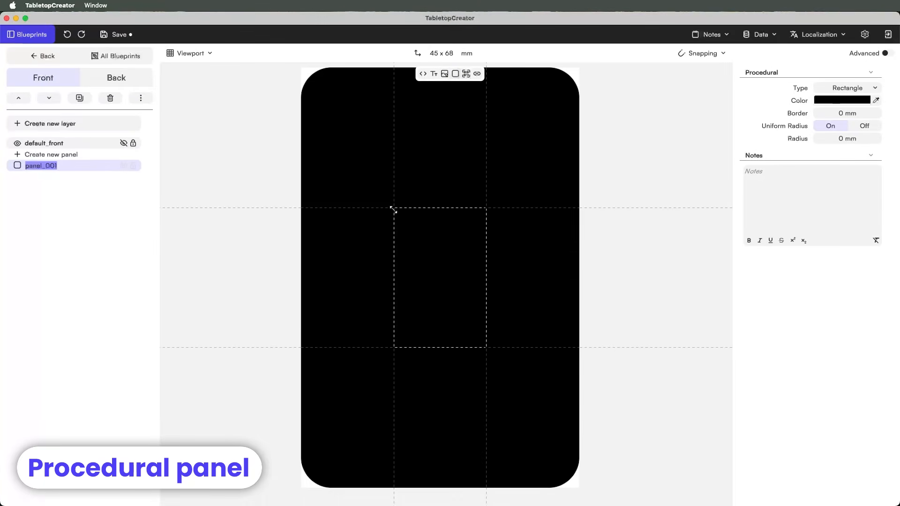
drag(305, 88, 301, 70)
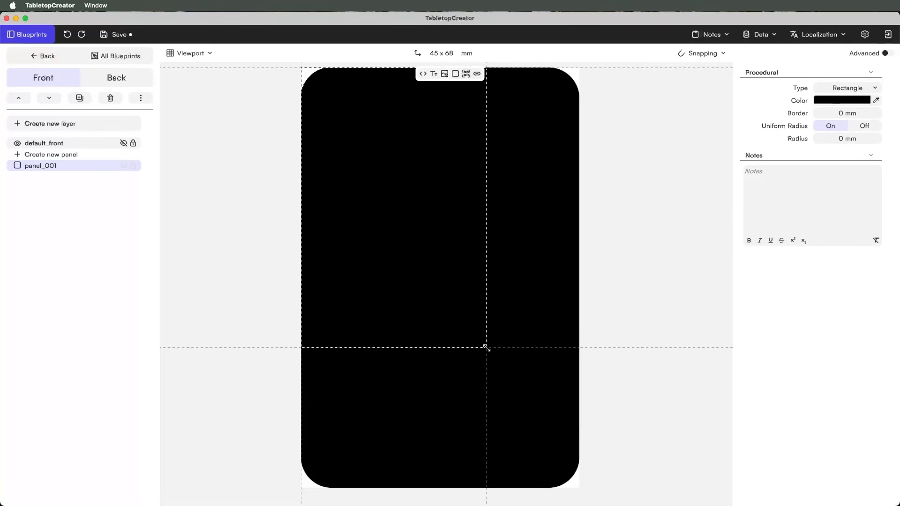
drag(552, 465, 579, 487)
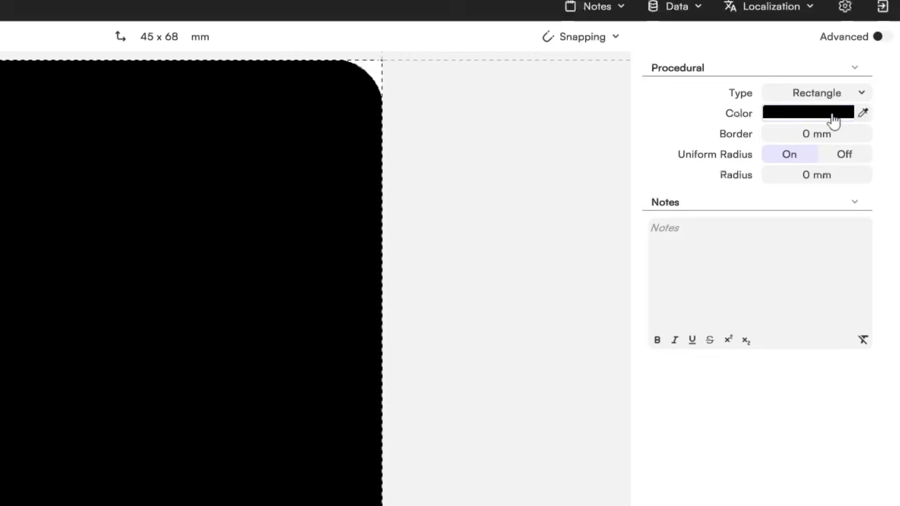
- Colour the rectangle light orange and rename it Frame
click(859, 105)
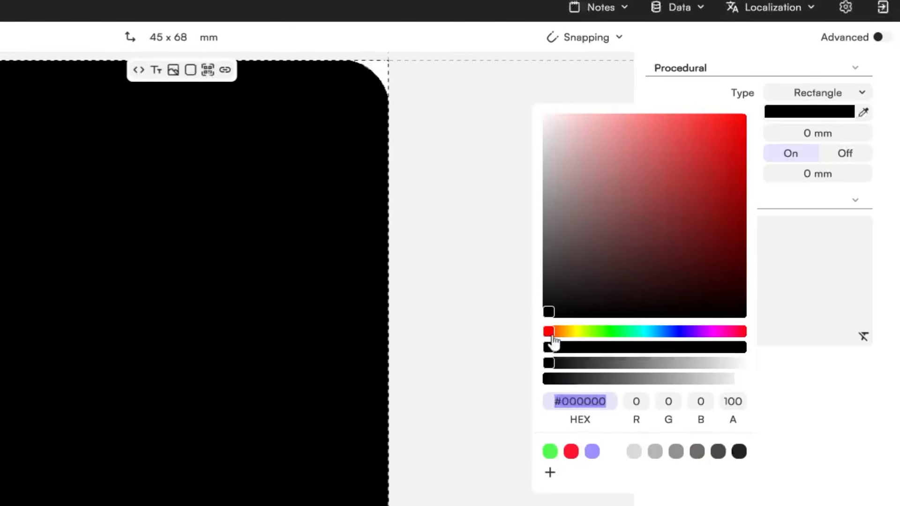
drag(552, 336, 675, 122)
drag(759, 109, 747, 100)
click(645, 149)
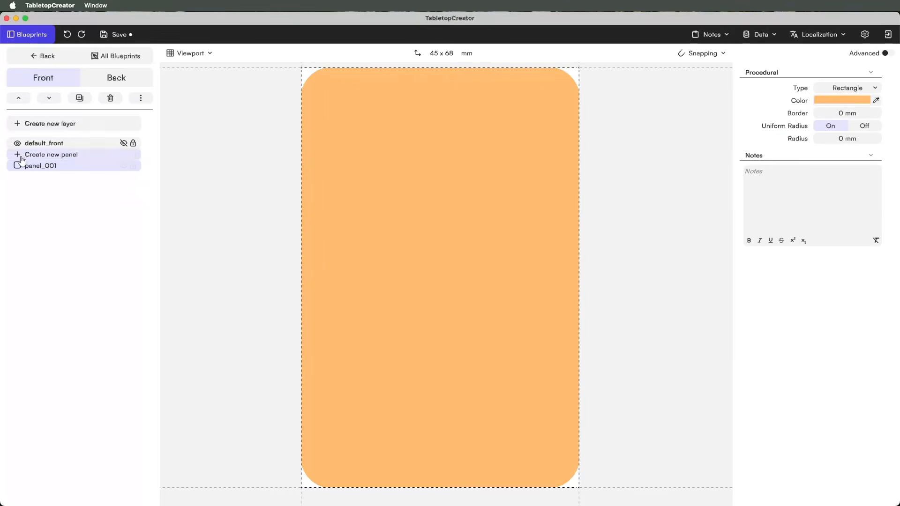
double_click(37, 165)
text(Frame)
key(Return)
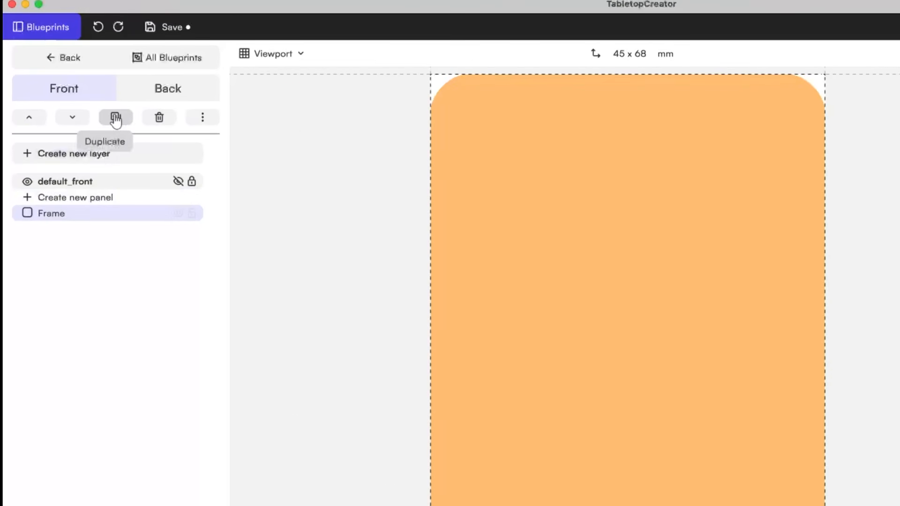
- Duplicate the Frame as a Background panel and fill it pink #F4329B
click(116, 120)
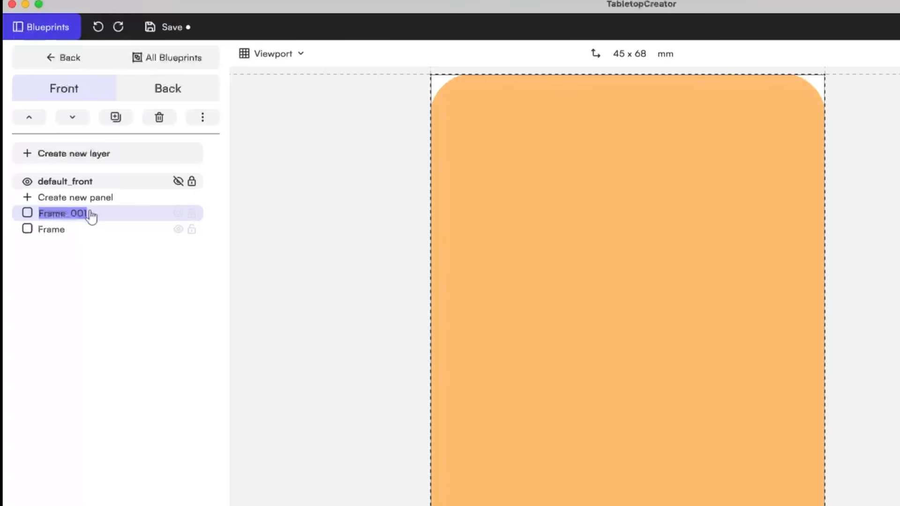
text(Back)
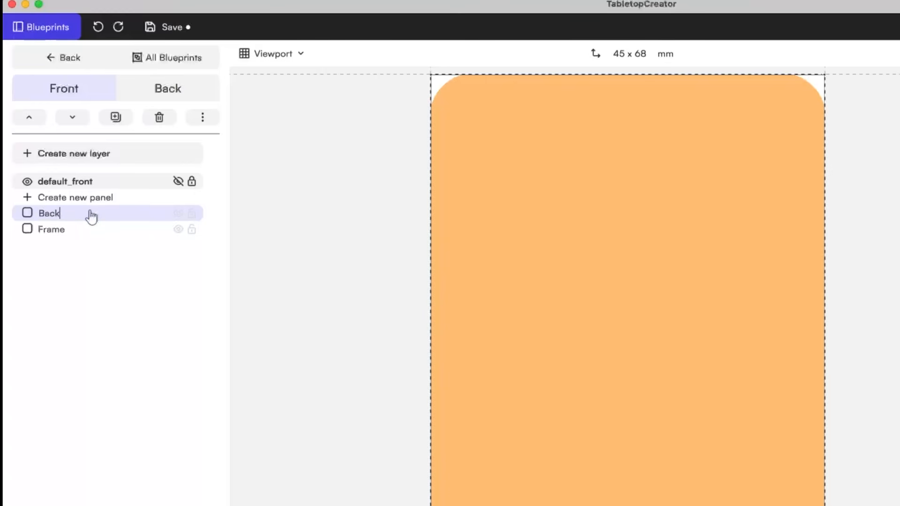
text(ground)
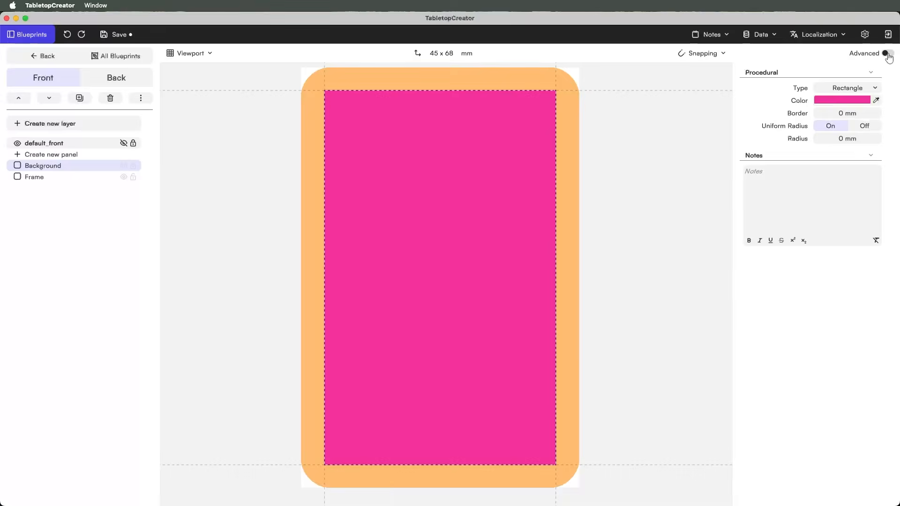
click(887, 56)
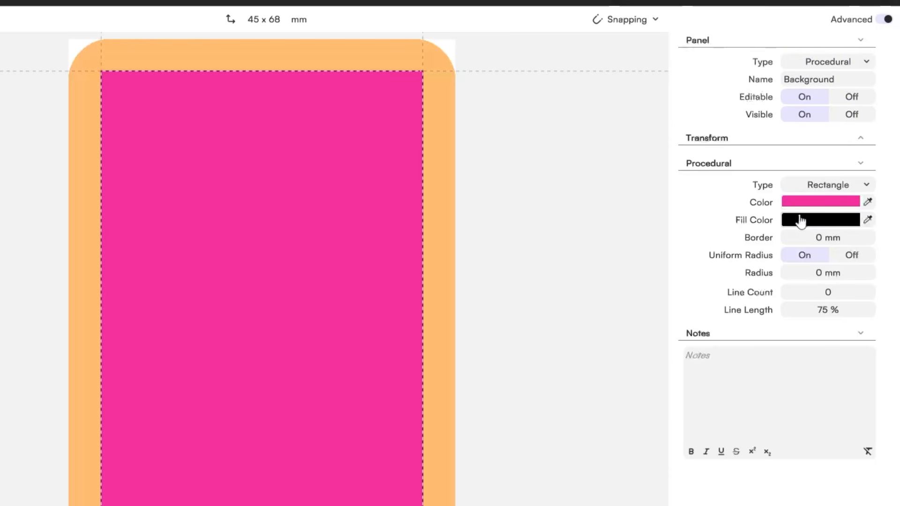
click(798, 202)
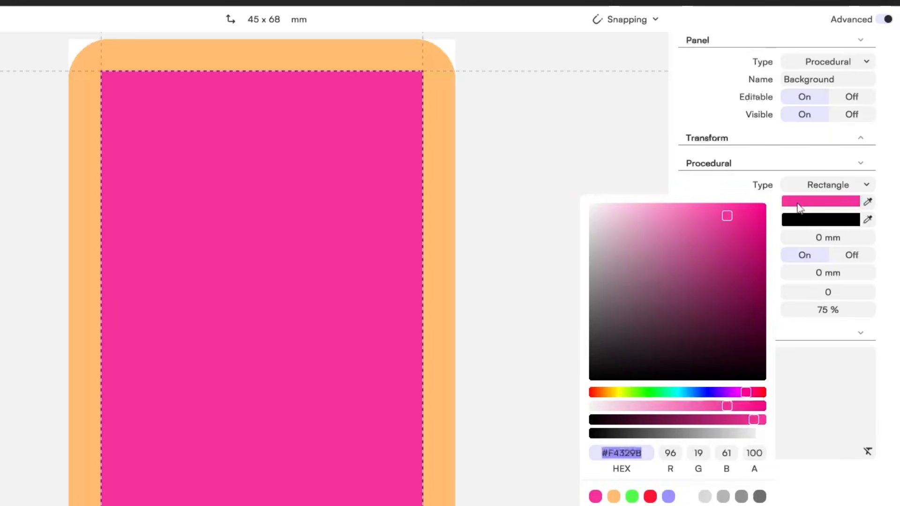
click(747, 171)
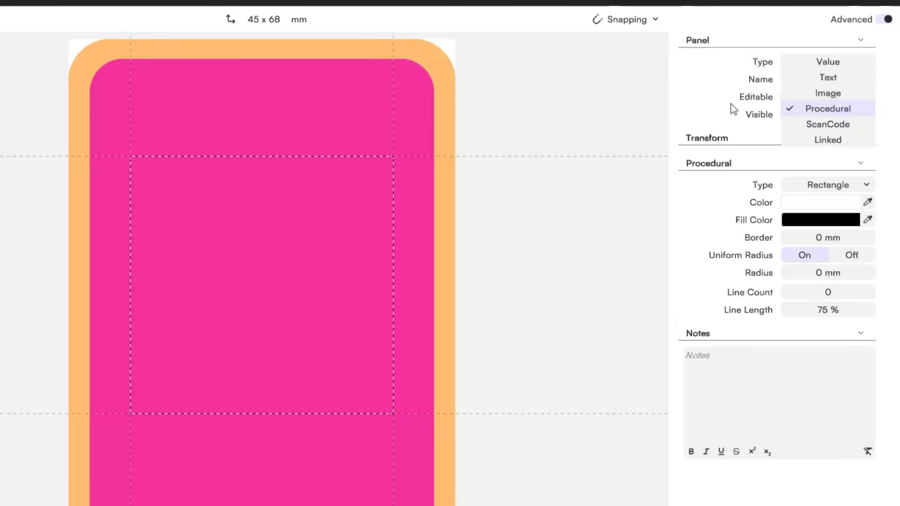
click(731, 102)
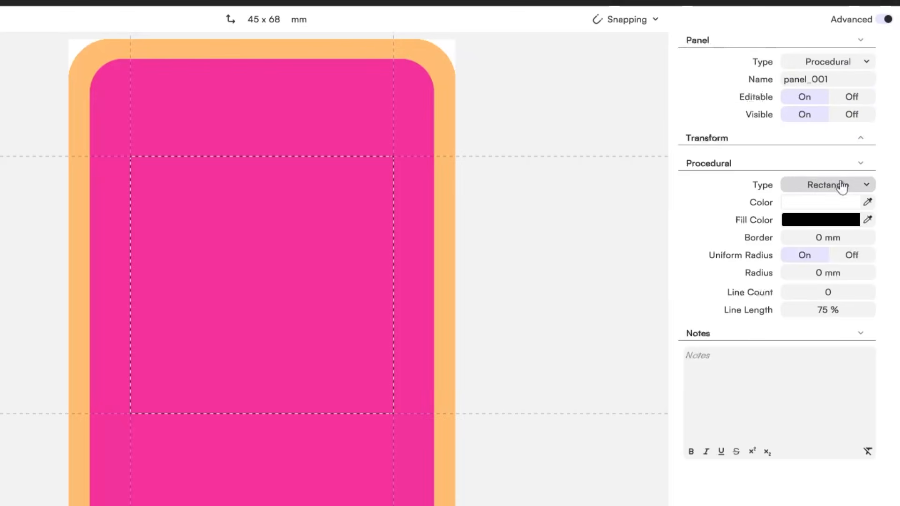
- Bring panel_001 in front of the Background and change its shape to a polygon
click(863, 187)
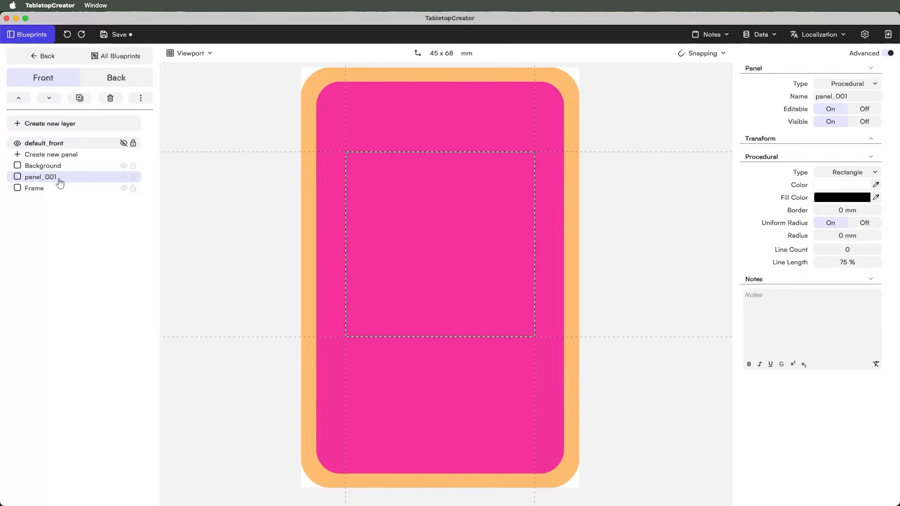
click(22, 102)
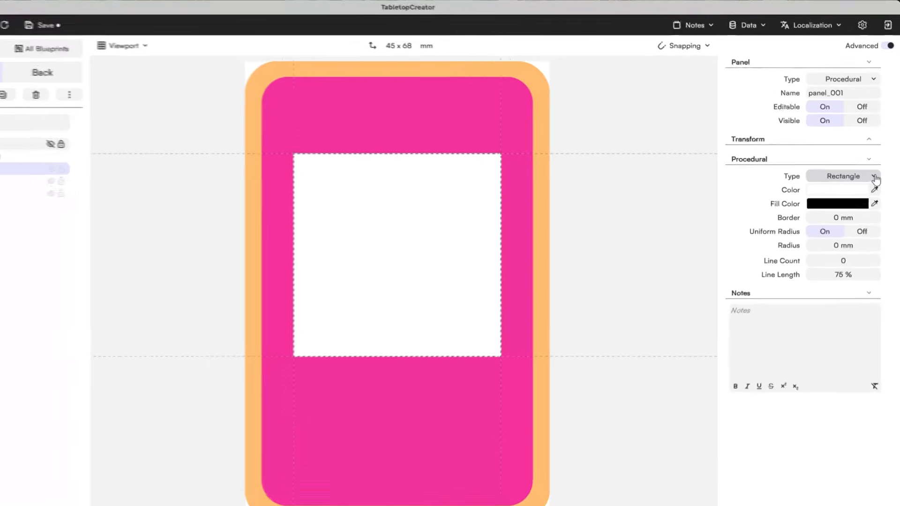
click(877, 173)
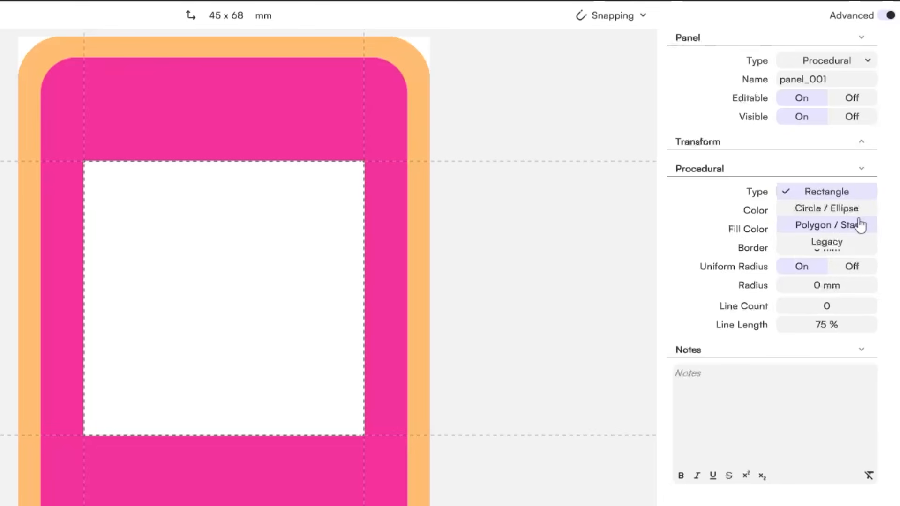
click(850, 206)
click(865, 193)
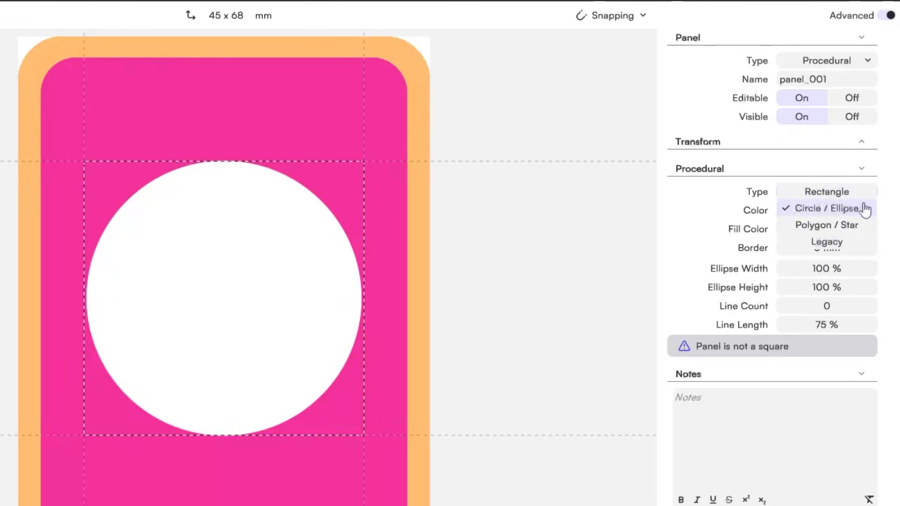
click(864, 227)
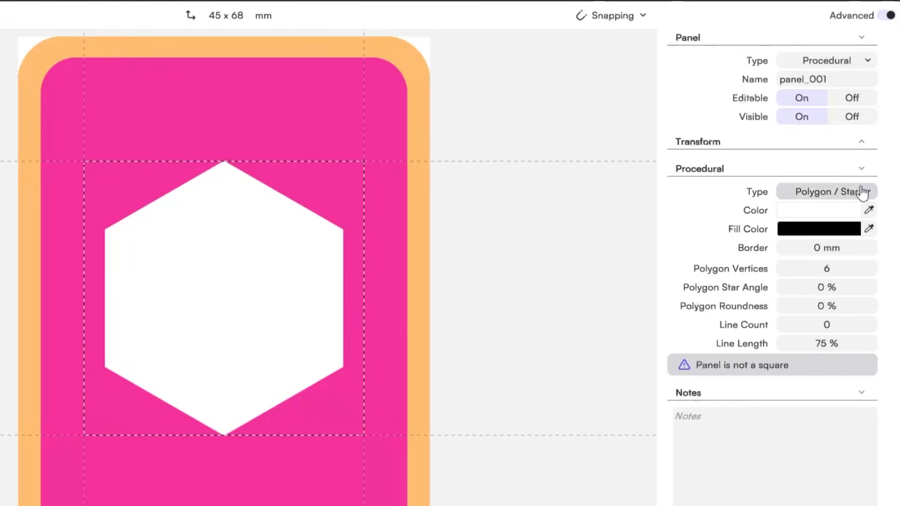
click(866, 193)
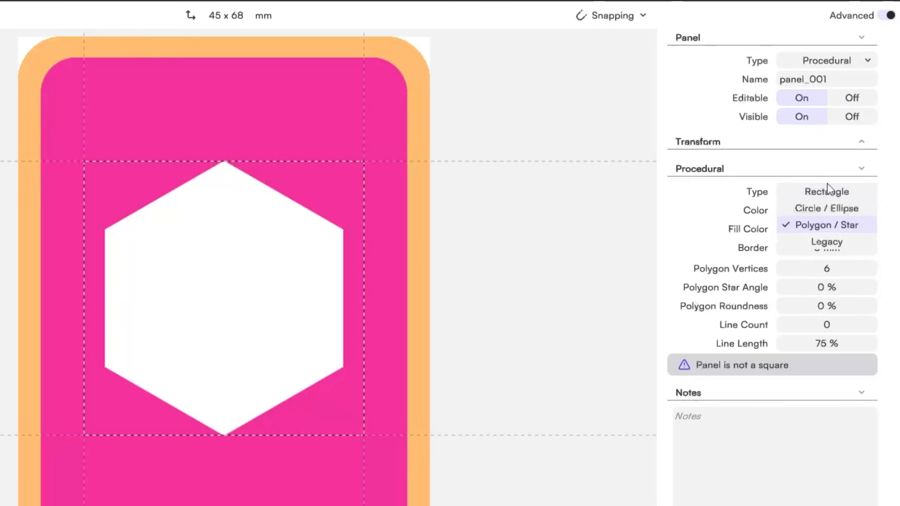
click(735, 233)
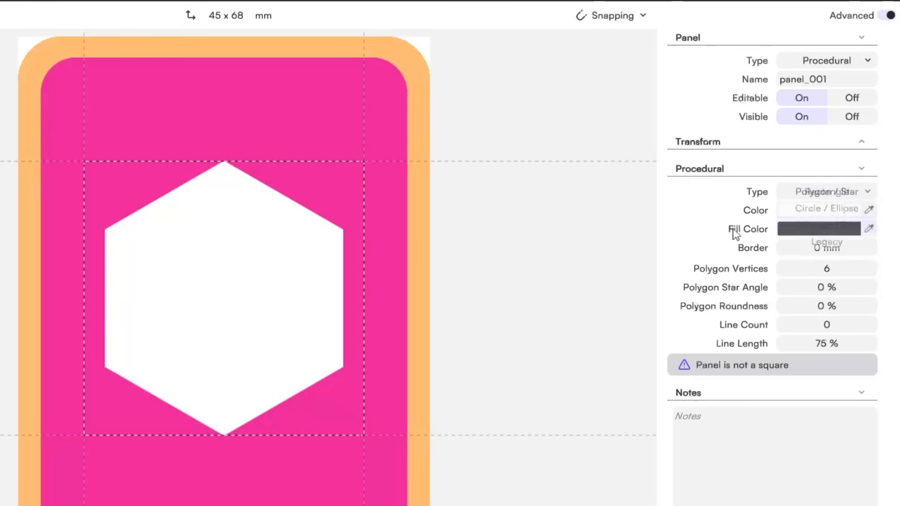
- Make it an 8-vertex star with 86% star angle, enlarged and centred on the card
click(868, 269)
click(869, 269)
click(869, 269)
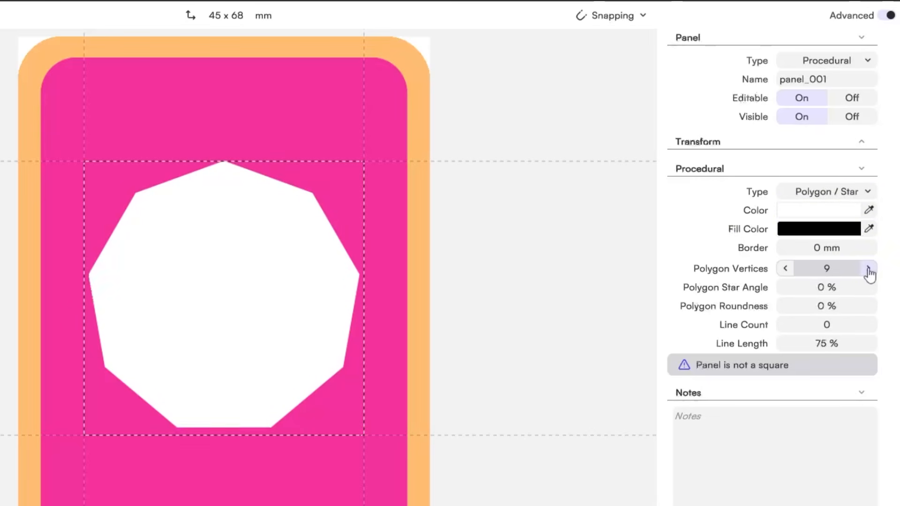
click(786, 268)
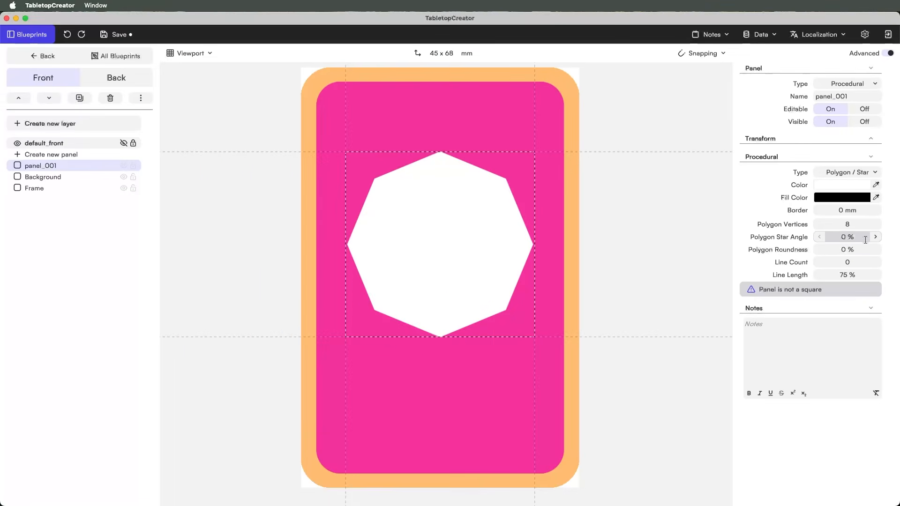
click(875, 237)
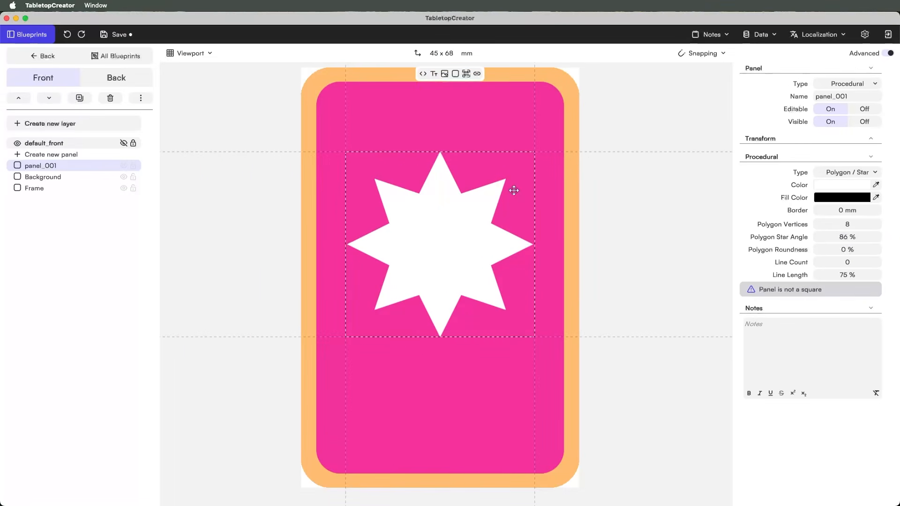
drag(535, 152, 550, 143)
drag(472, 255, 462, 283)
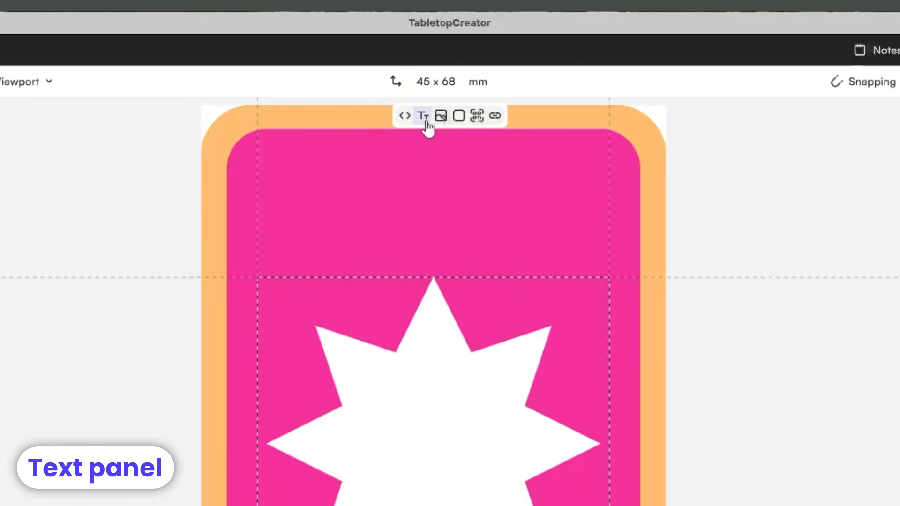
- Add a text panel at the card's top, named Character Name and reading Character Name
click(427, 123)
drag(436, 462, 436, 311)
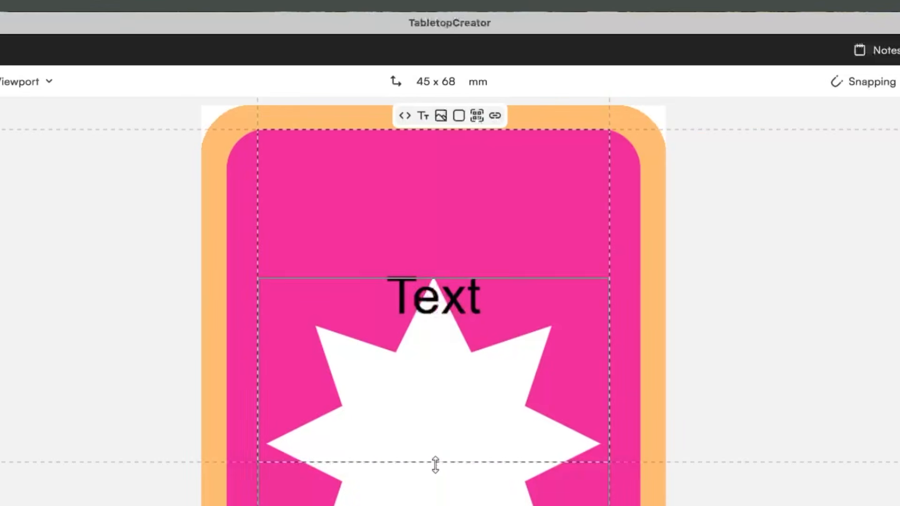
drag(435, 463, 446, 220)
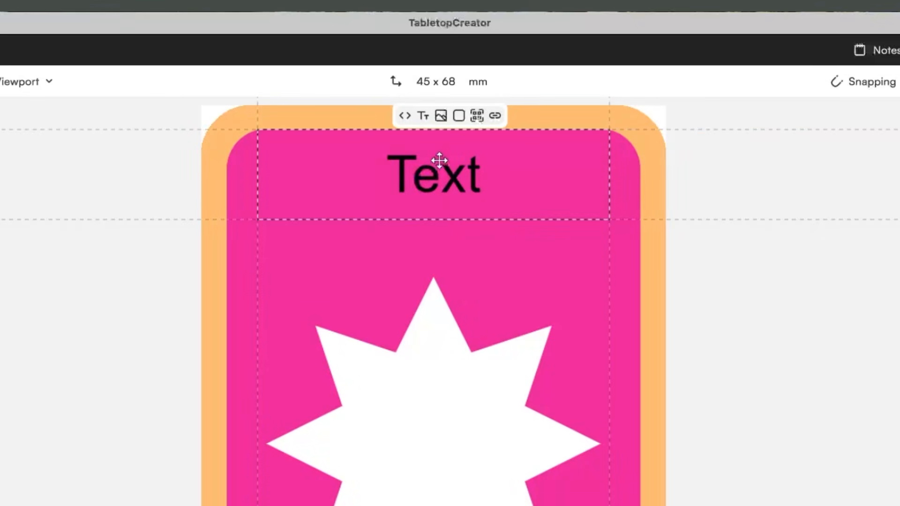
drag(439, 161, 439, 200)
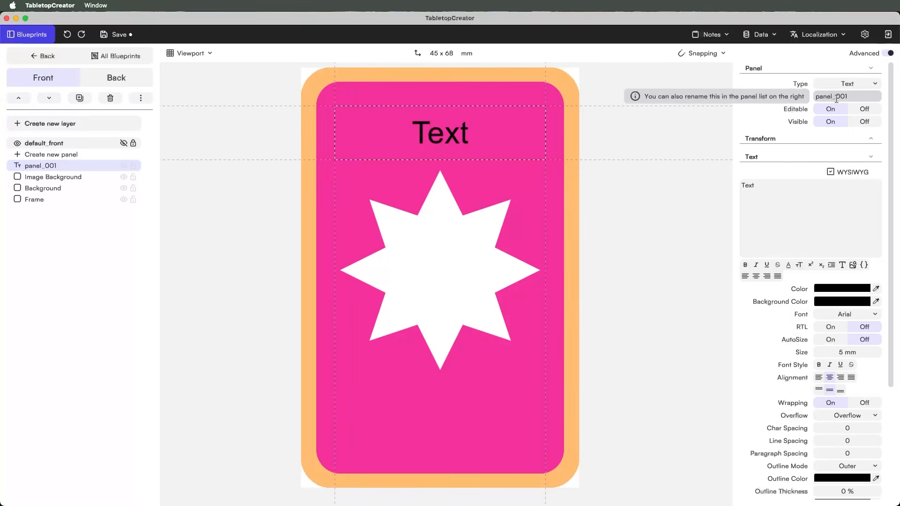
double_click(49, 165)
text(Character Name)
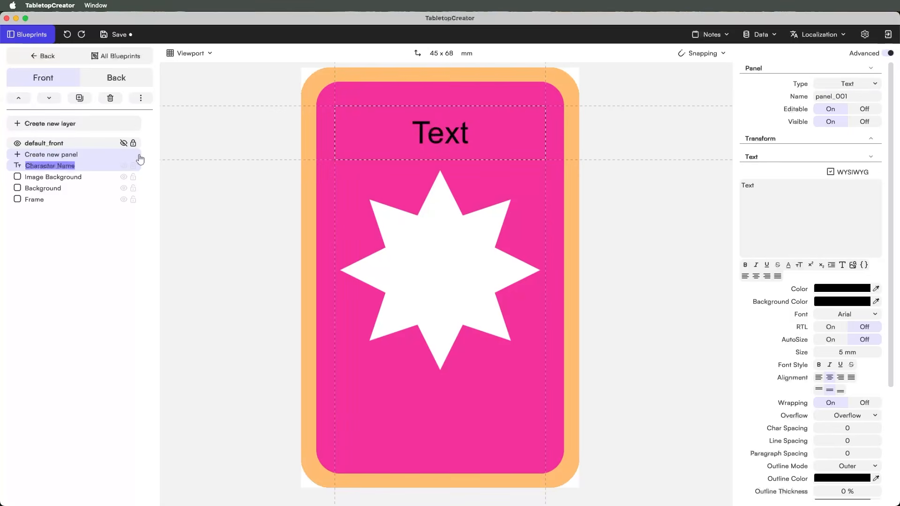
click(469, 252)
click(455, 128)
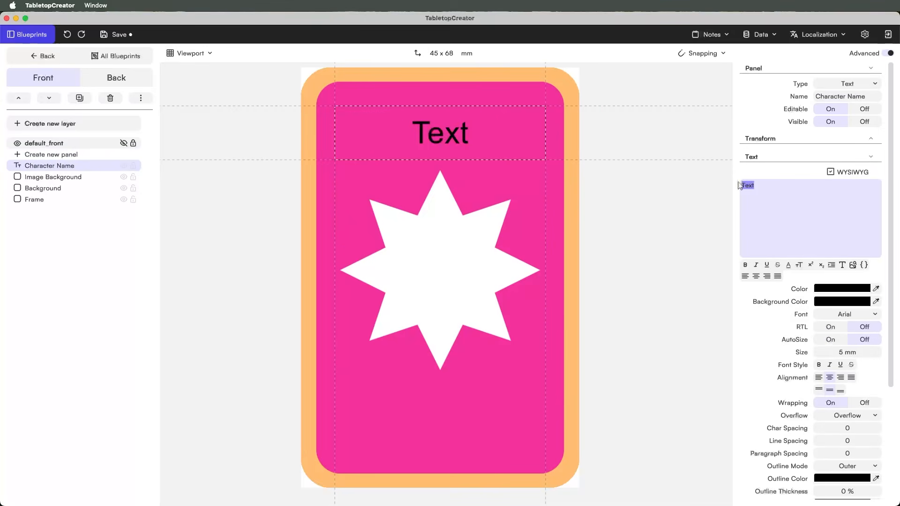
text(Character Name)
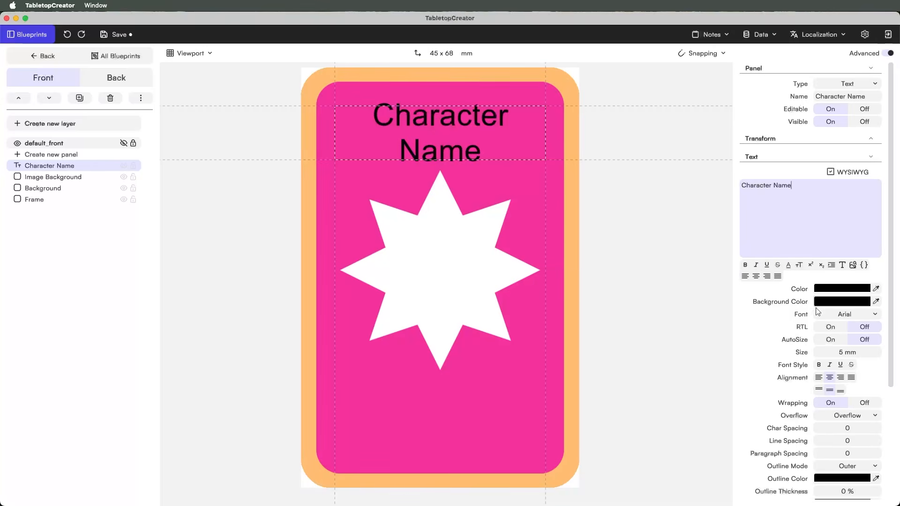
- Colour the title text blue #488FFF and turn off bold
click(831, 289)
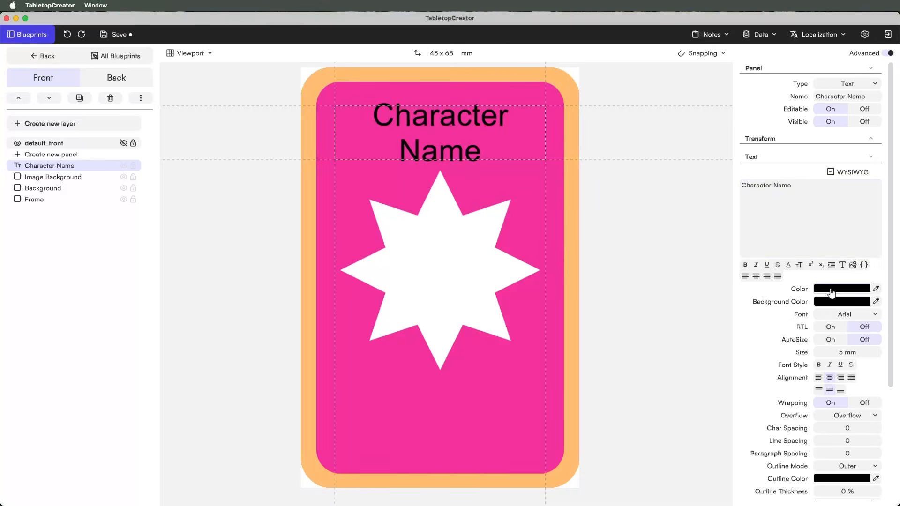
drag(680, 402, 751, 402)
mouse_move(682, 390)
mouse_down()
mouse_move(733, 331)
mouse_move(804, 289)
mouse_move(751, 280)
mouse_move(768, 277)
mouse_up()
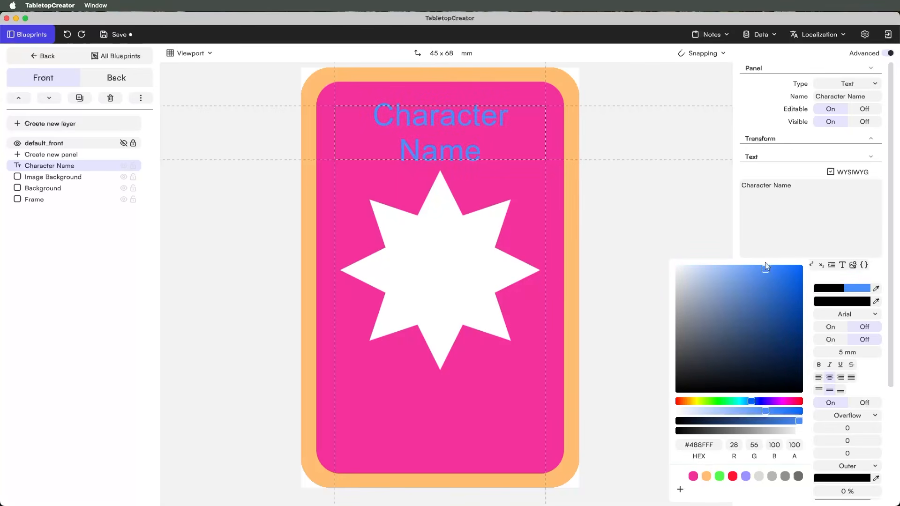
click(657, 209)
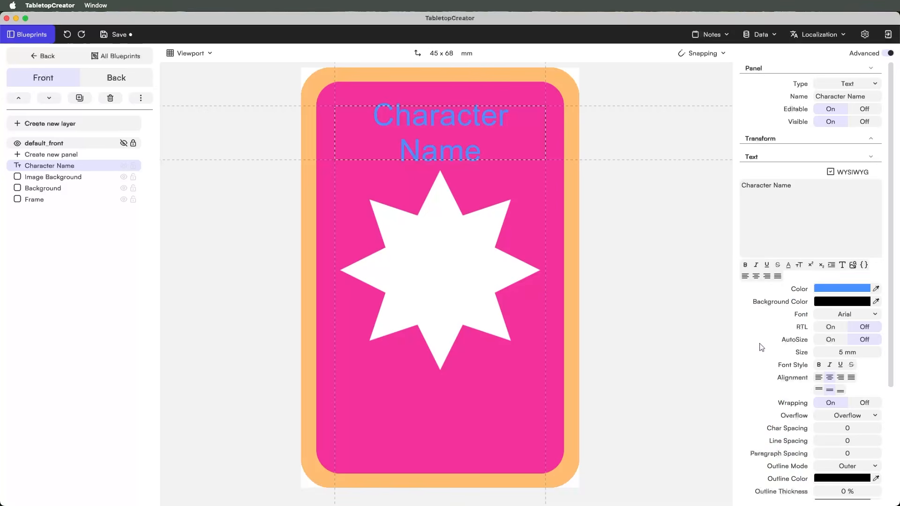
scroll(761, 347, down, 5)
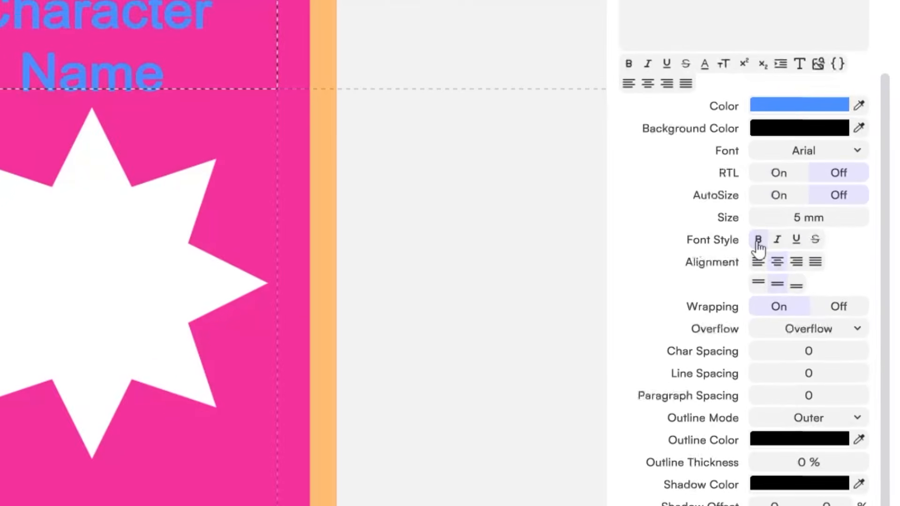
click(757, 244)
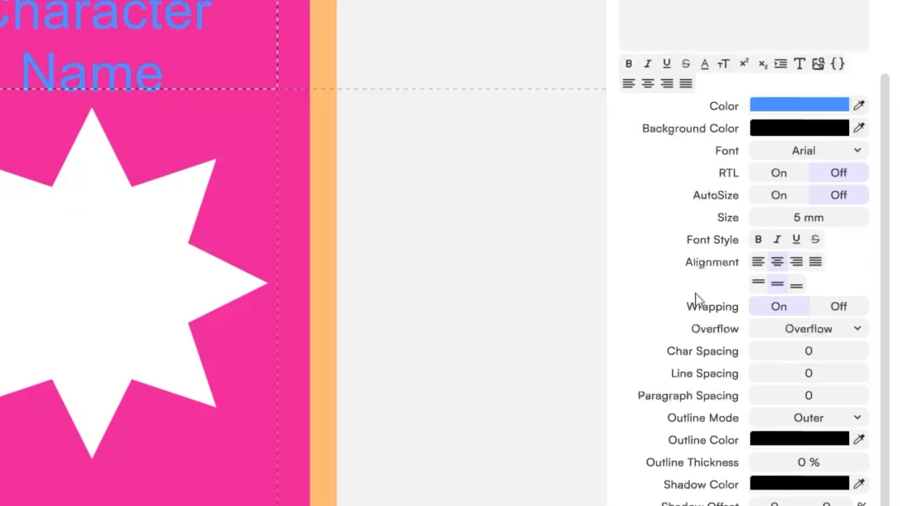
scroll(689, 323, up, 1)
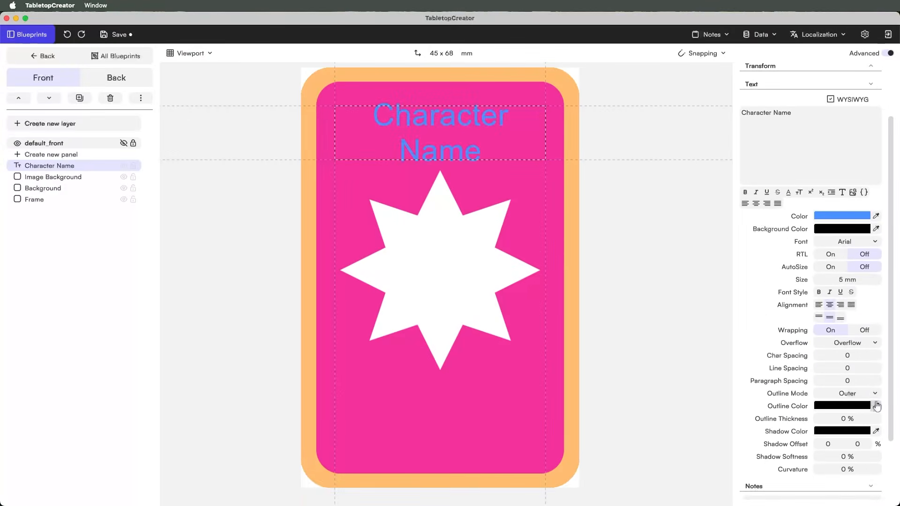
- Add a narrow text panel in the card's bottom-right corner reading 1
click(434, 74)
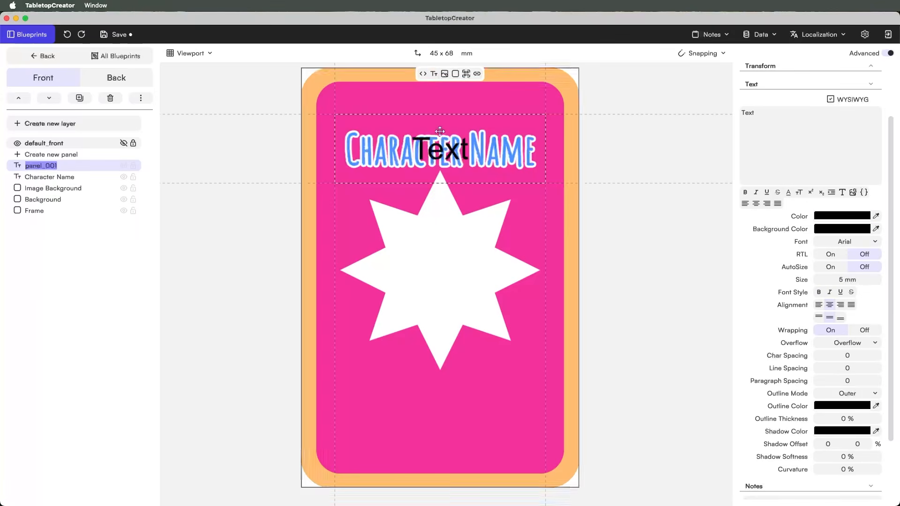
drag(441, 151, 462, 437)
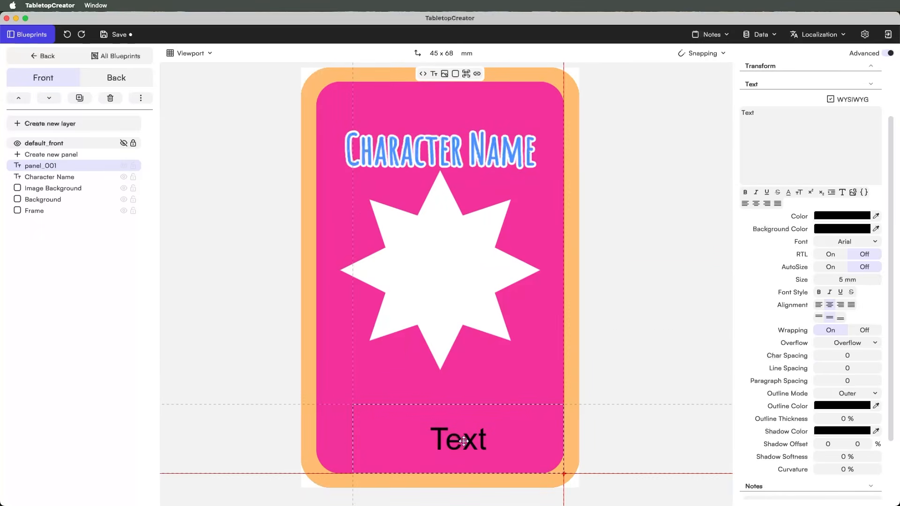
drag(349, 437, 494, 437)
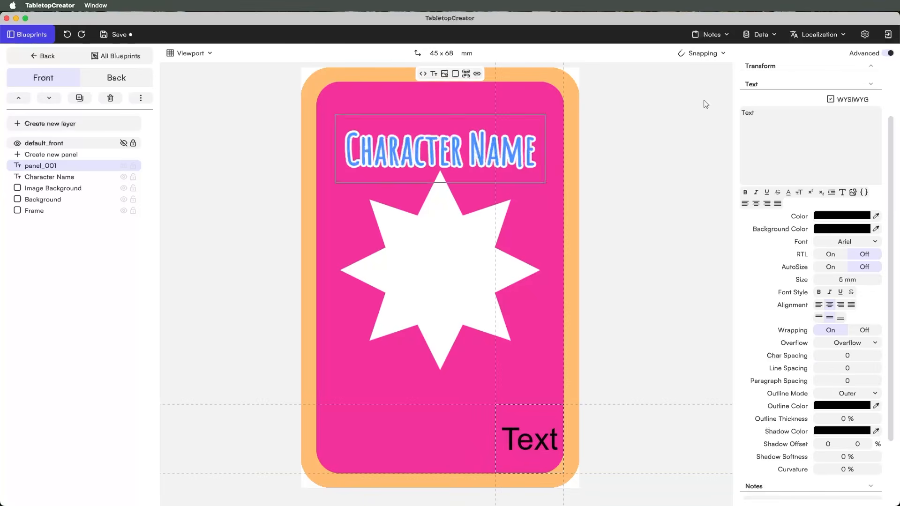
click(772, 110)
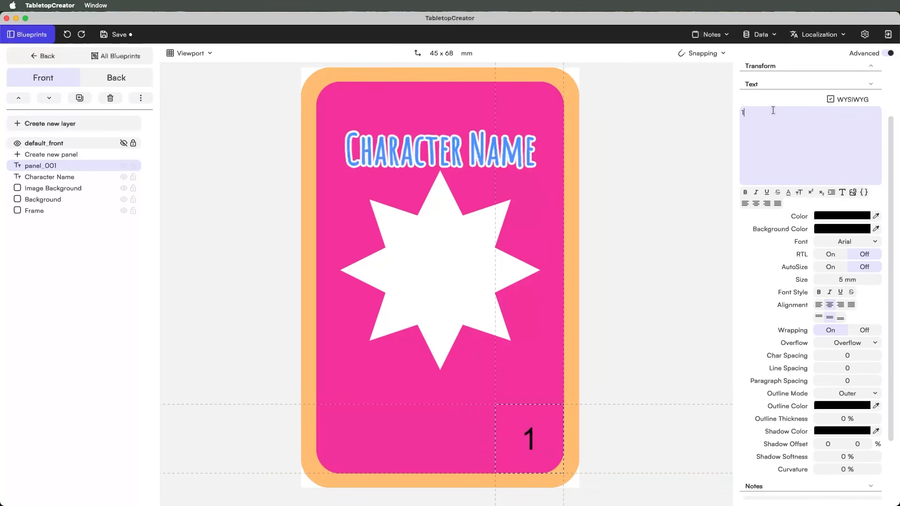
click(42, 168)
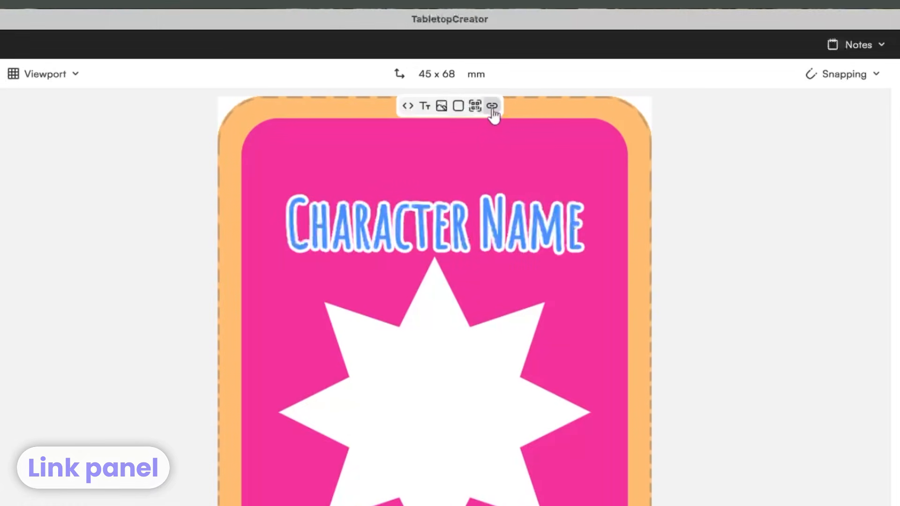
- Add a link panel in the card's top-left corner linked to Card Number
click(492, 107)
drag(405, 386, 285, 188)
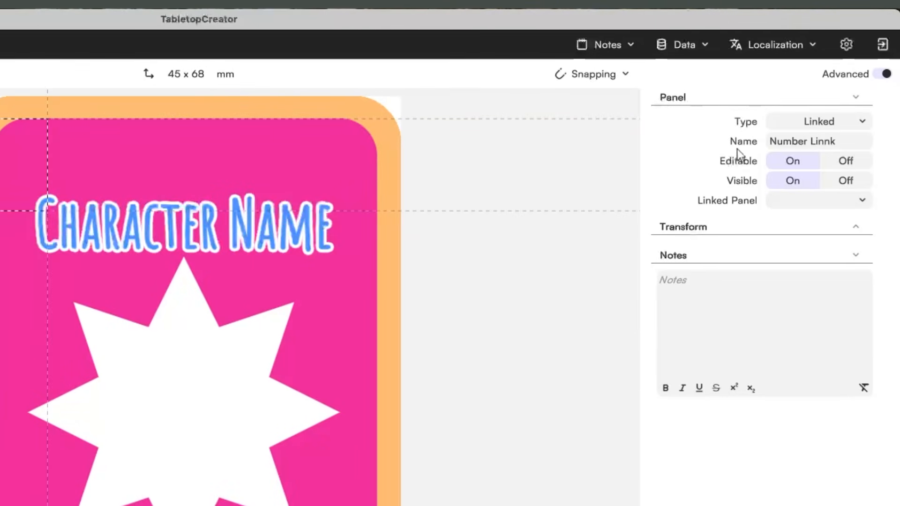
click(781, 203)
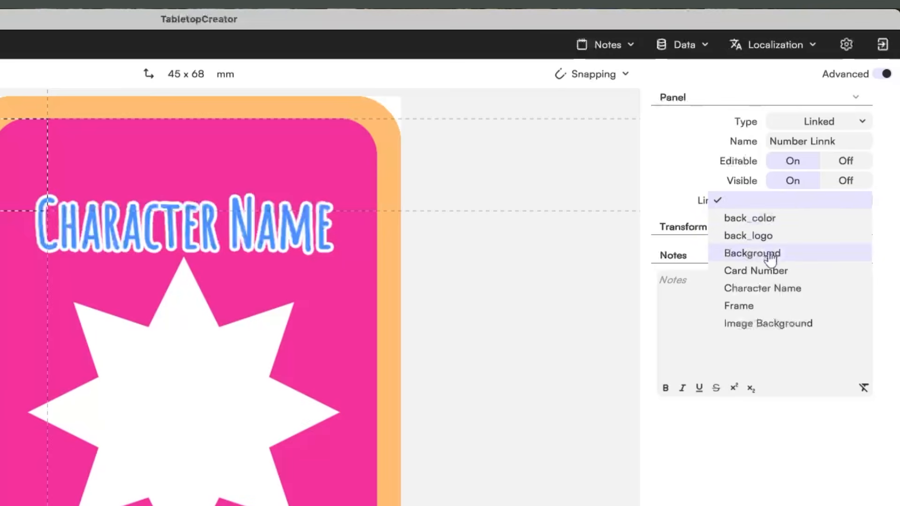
click(764, 270)
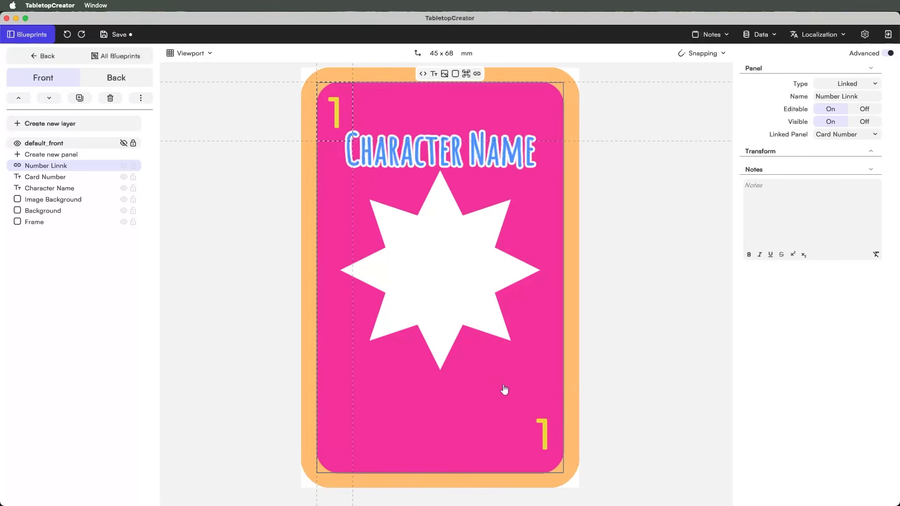
click(619, 307)
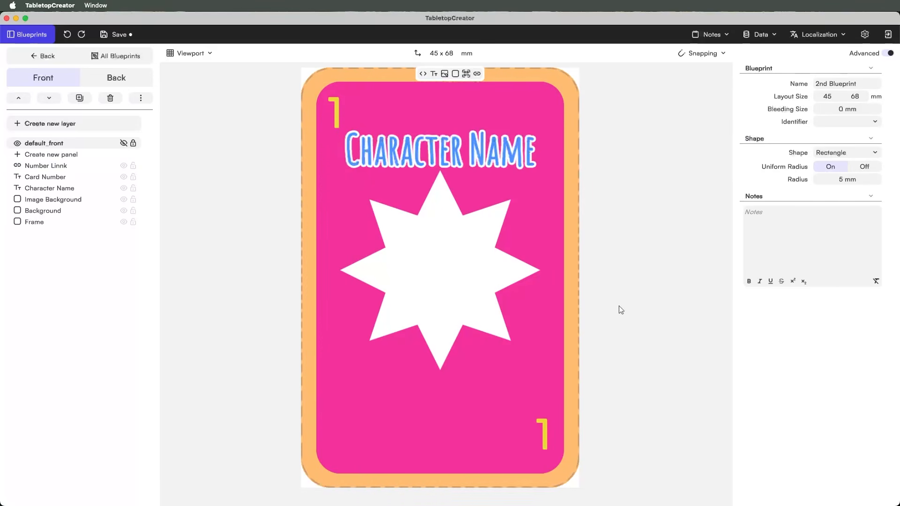
- Test the link by typing 3 into the Card Number, then removing it
click(539, 429)
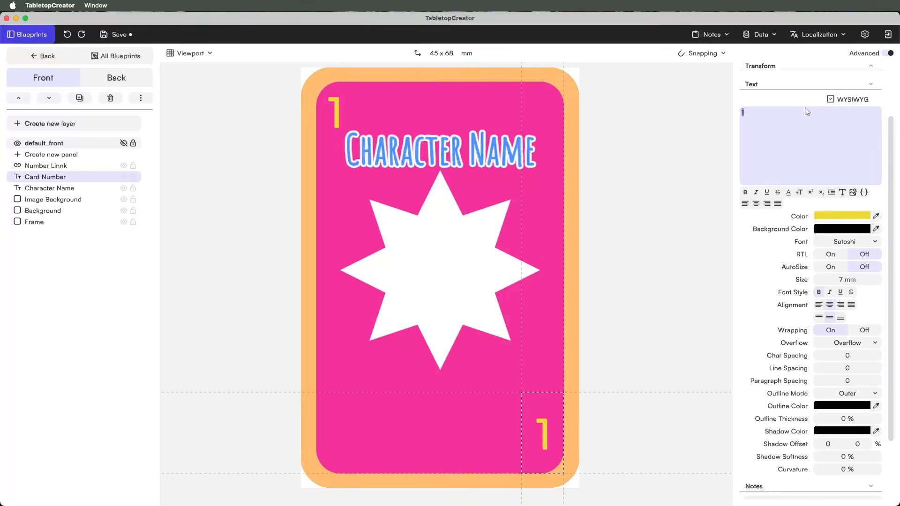
text(3)
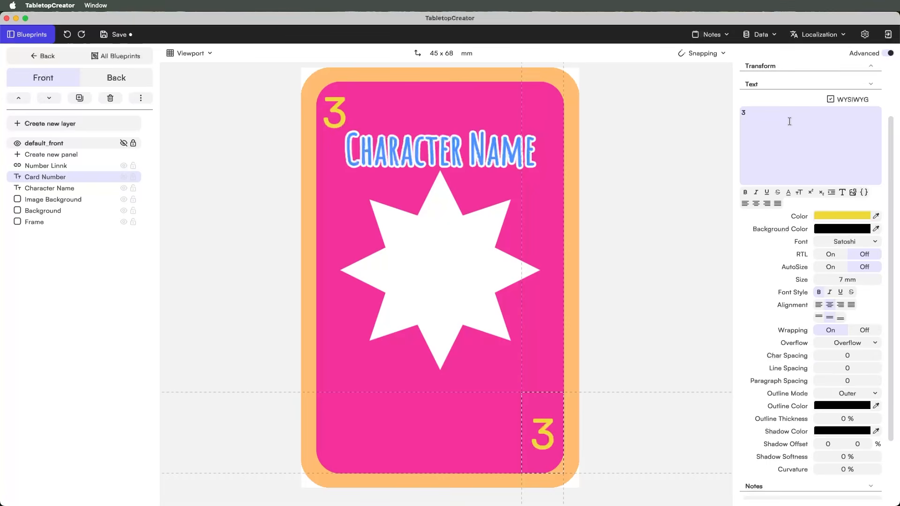
key(BackSpace)
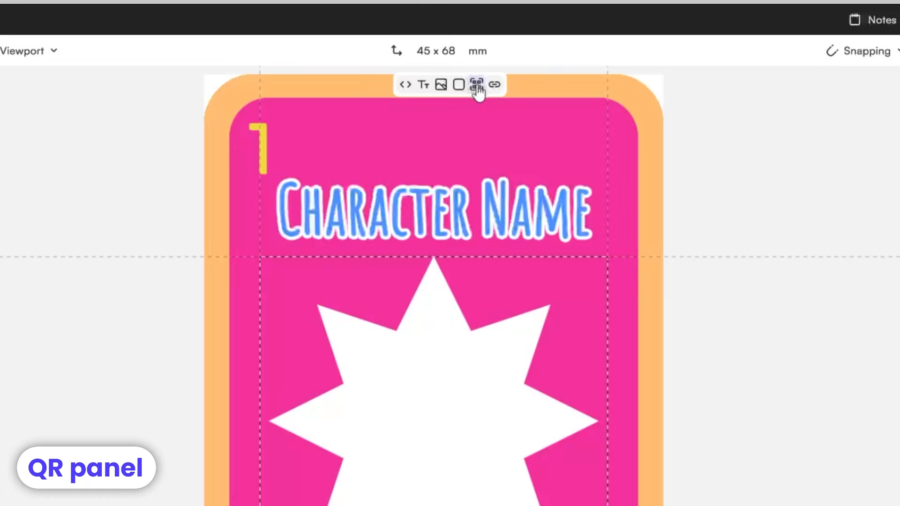
click(466, 75)
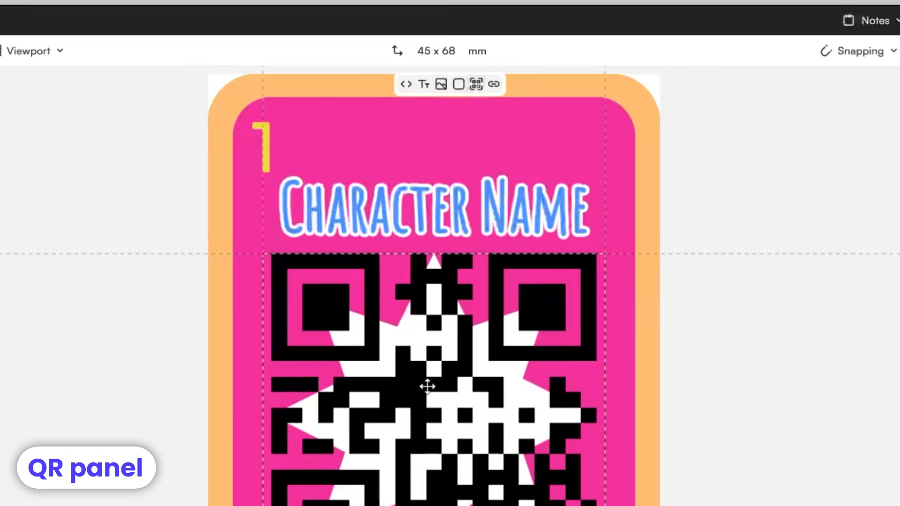
drag(427, 388, 414, 358)
click(829, 185)
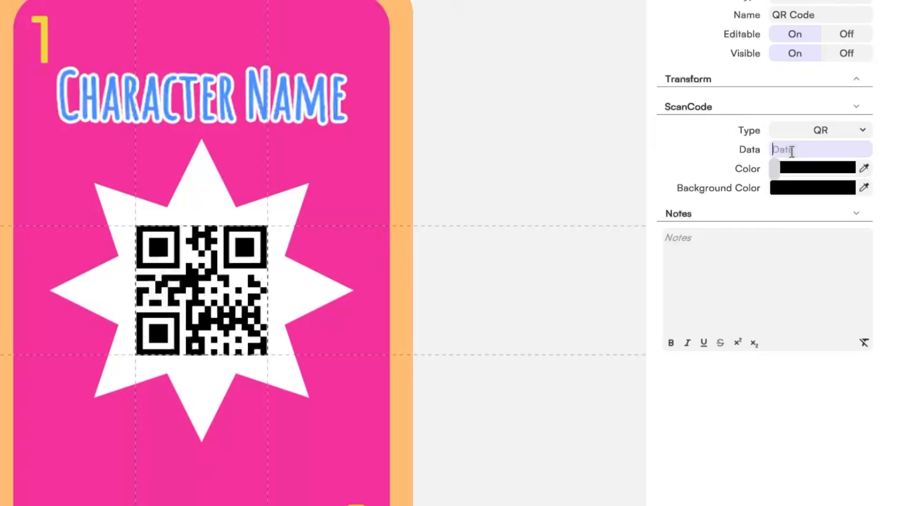
text(www)
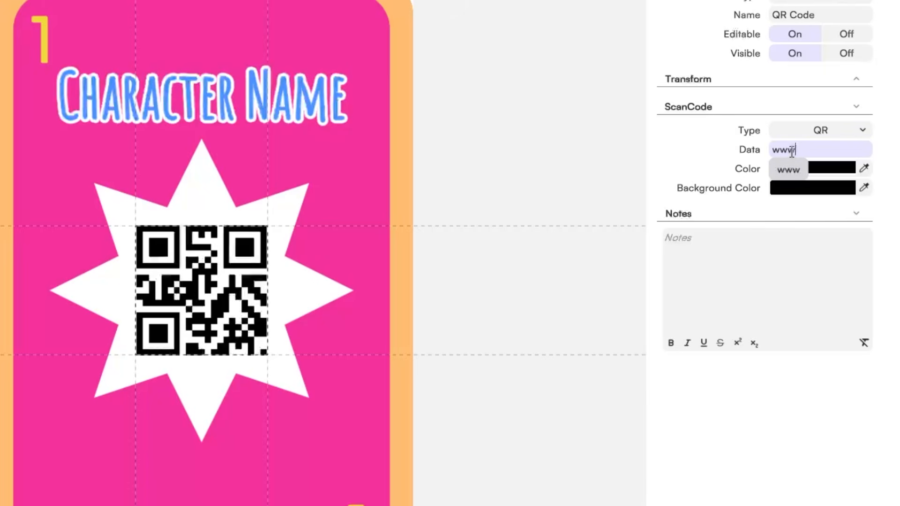
text(.tabletop-creator.com)
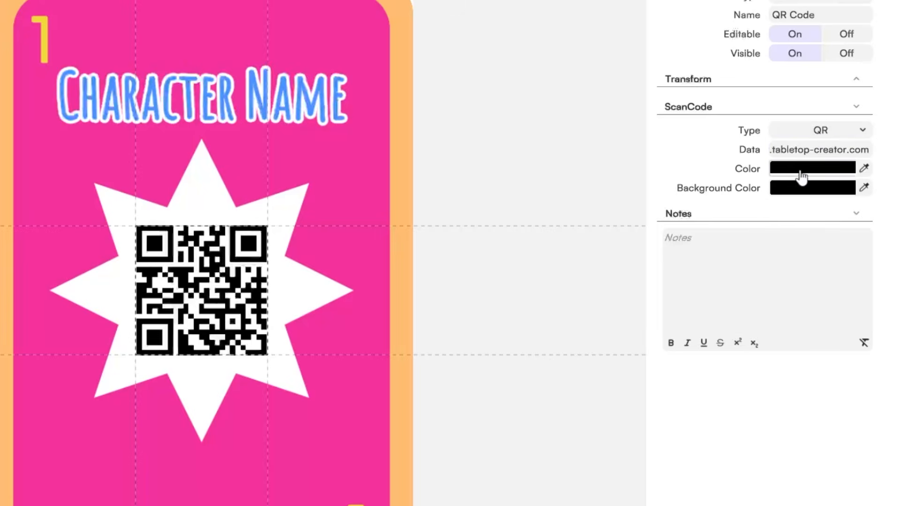
click(801, 174)
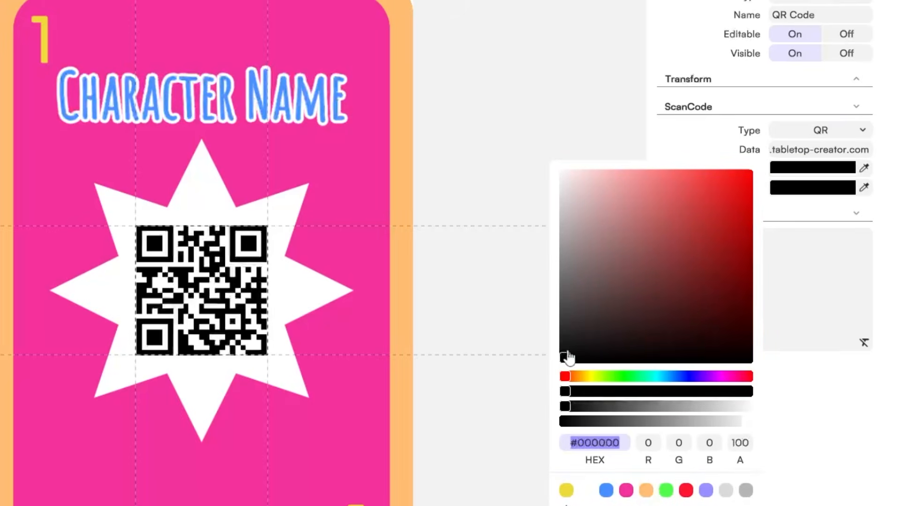
mouse_move(564, 358)
mouse_down()
mouse_move(622, 253)
mouse_move(518, 353)
mouse_up()
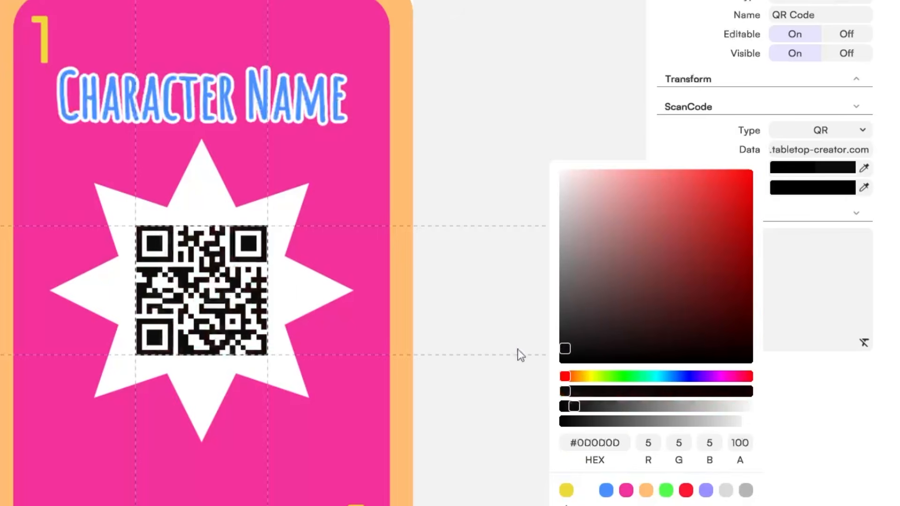
click(625, 490)
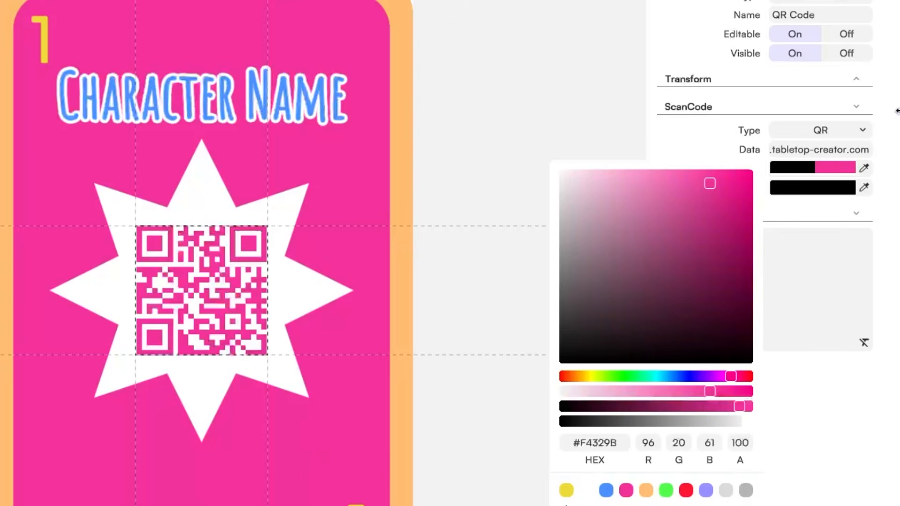
click(837, 215)
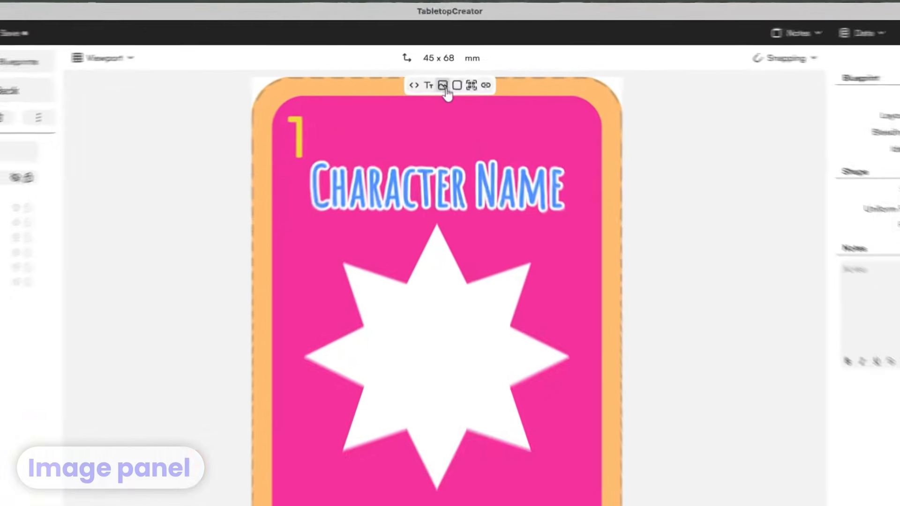
- Add an image panel sized and centred inside the white star
click(444, 87)
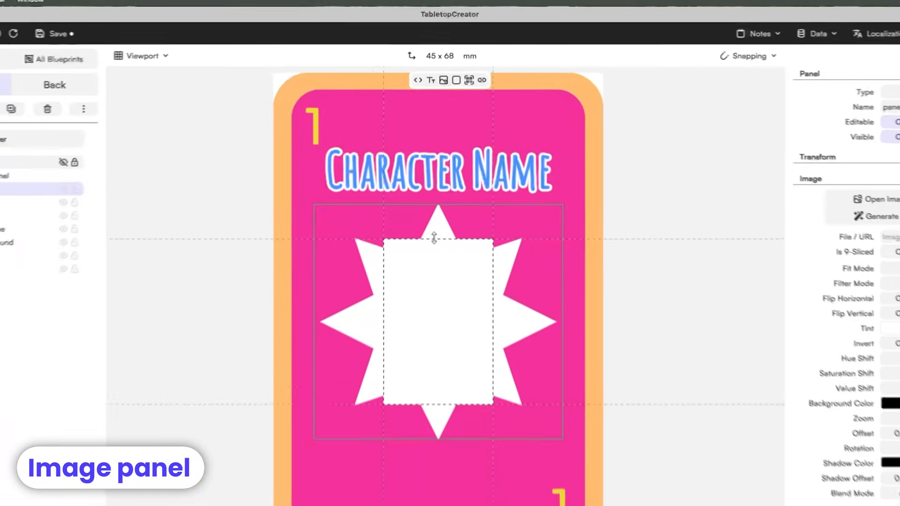
drag(421, 348, 421, 443)
drag(417, 481, 418, 443)
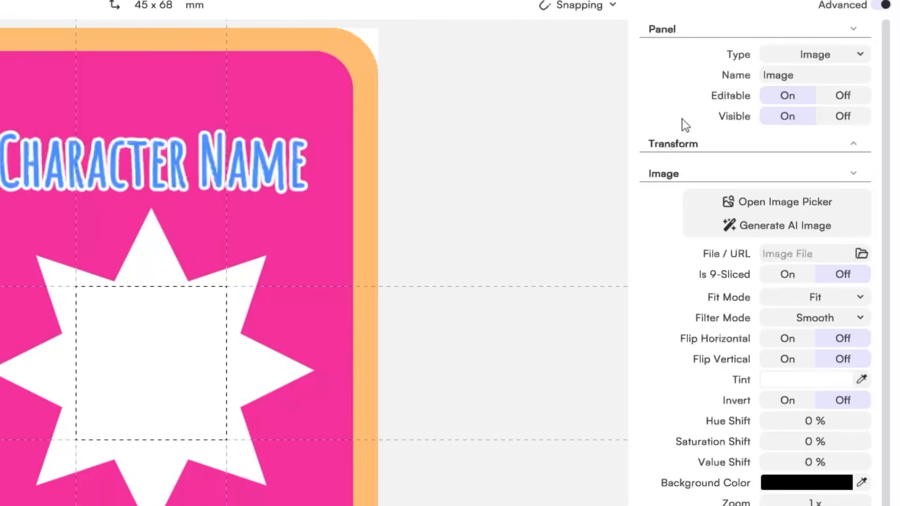
click(881, 9)
- Load the Sospechosa.png mushroom into the image panel, enlarge it, and try a blue tint
click(751, 71)
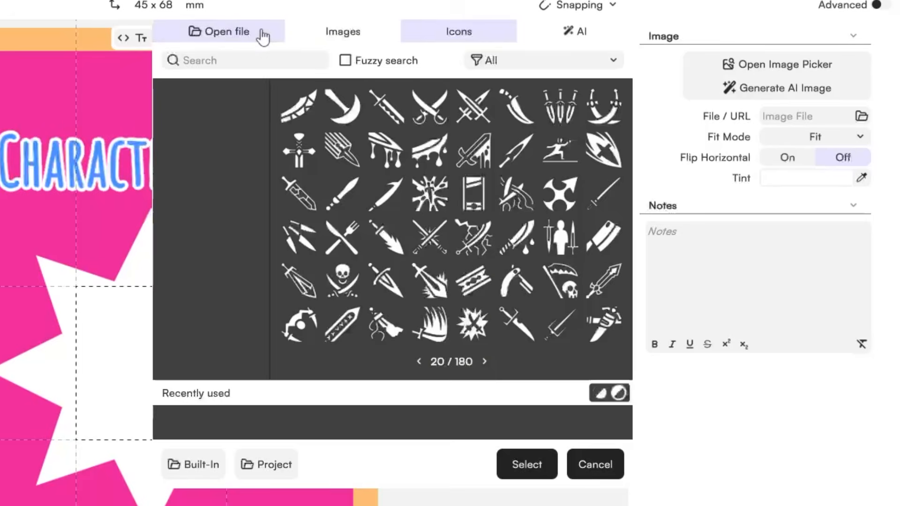
click(262, 34)
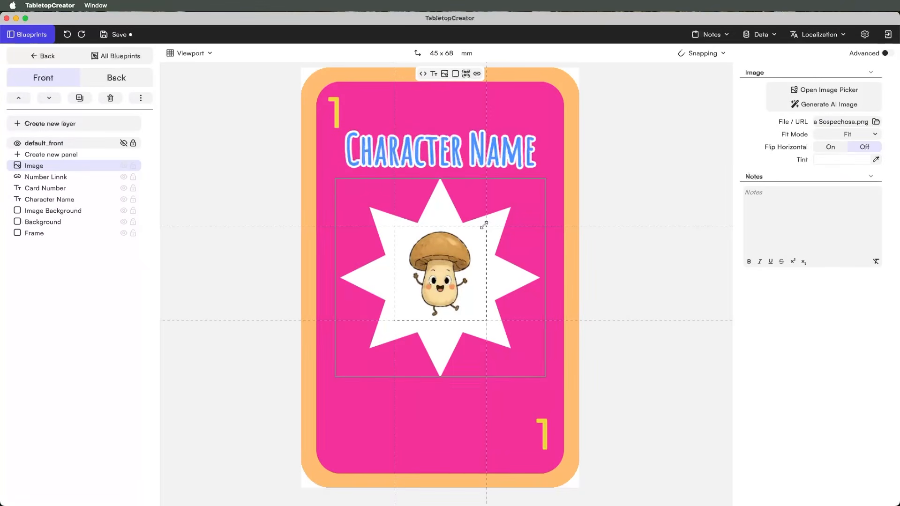
drag(484, 225, 447, 280)
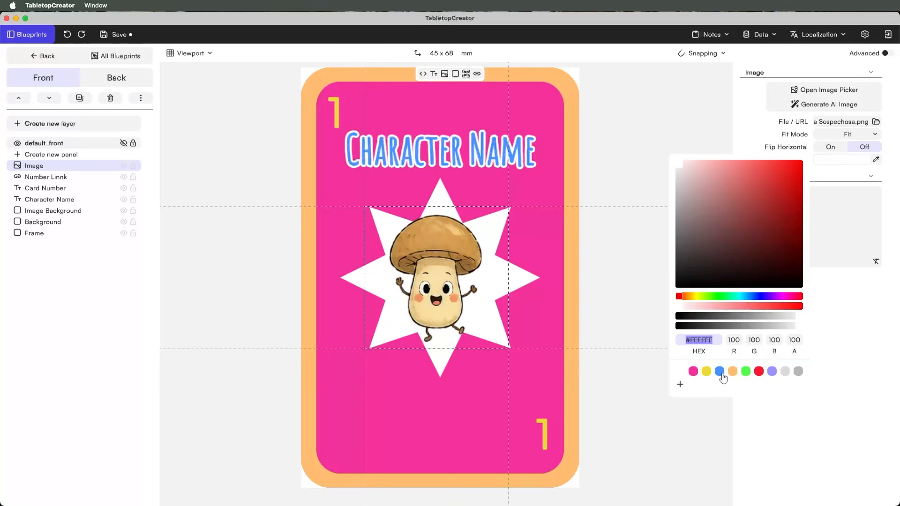
click(720, 372)
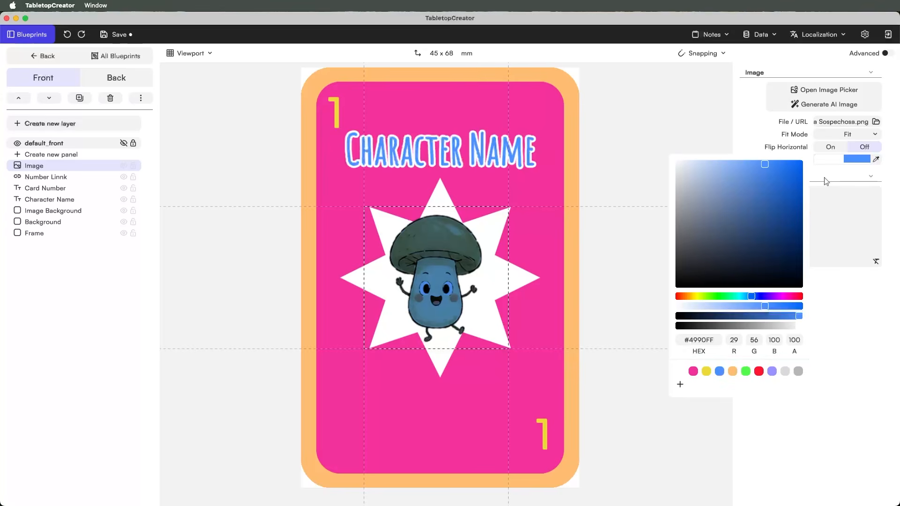
click(682, 371)
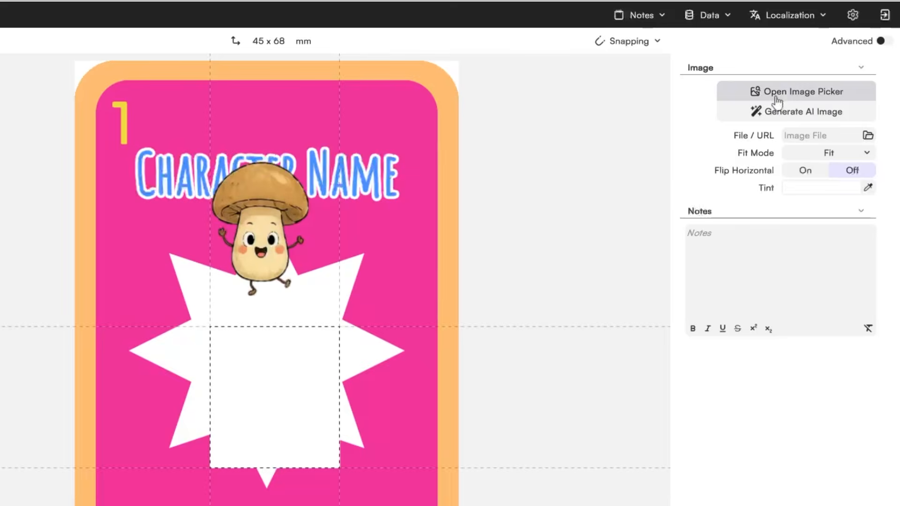
- Generate a cheerful cartoon cucumber image in Digital Painting style with no transparent background
click(777, 111)
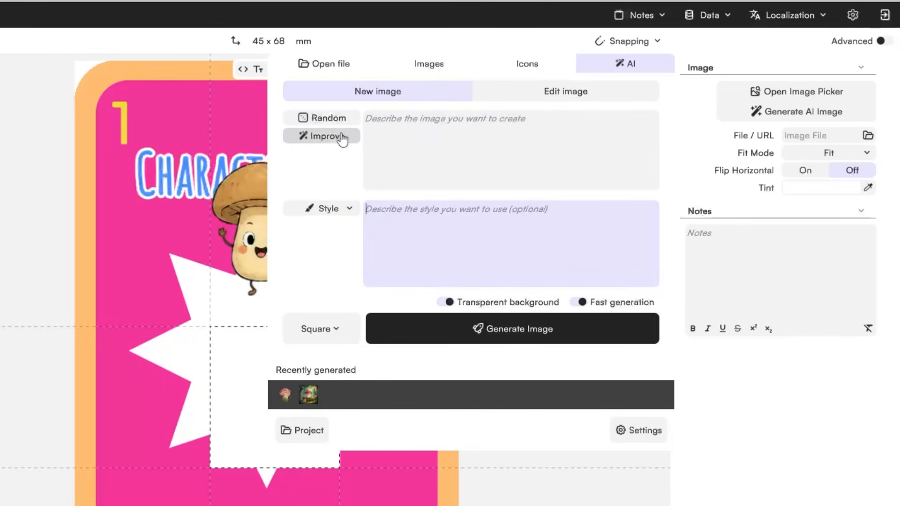
click(399, 131)
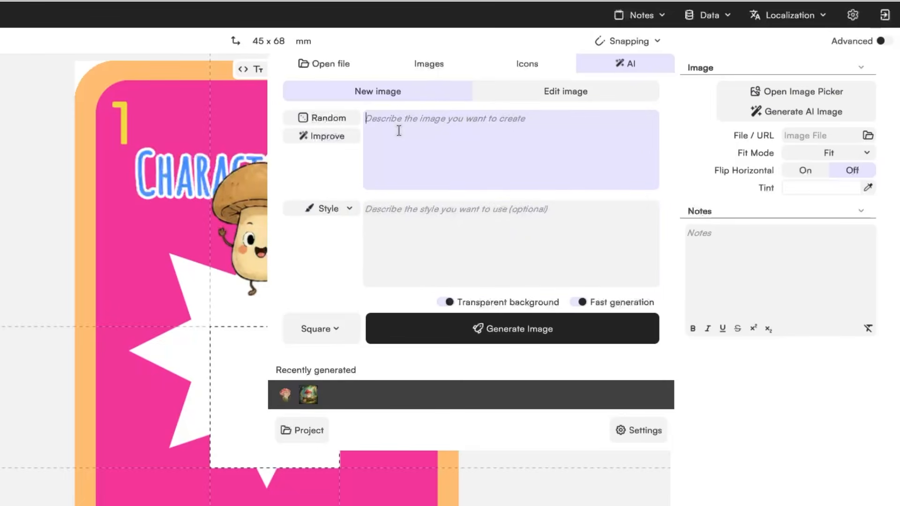
text(Happy and smiley cucumber.)
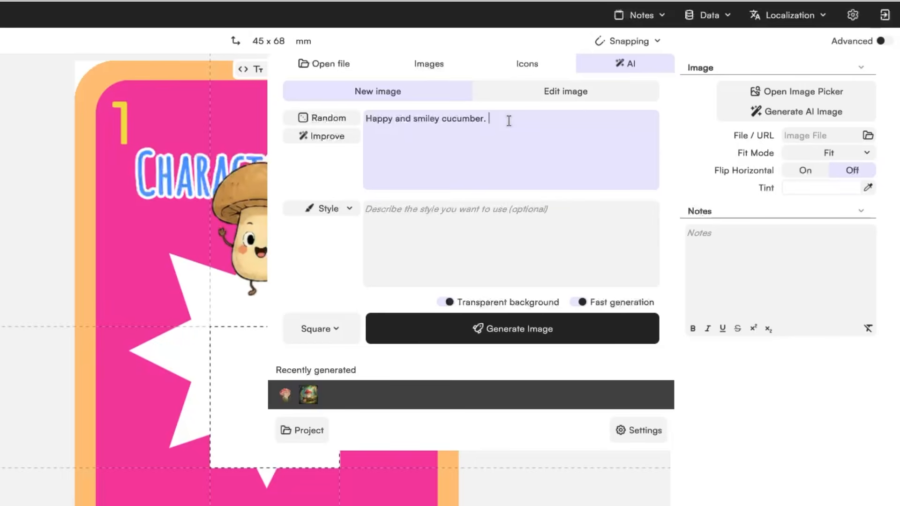
text(, cartoon like)
click(347, 207)
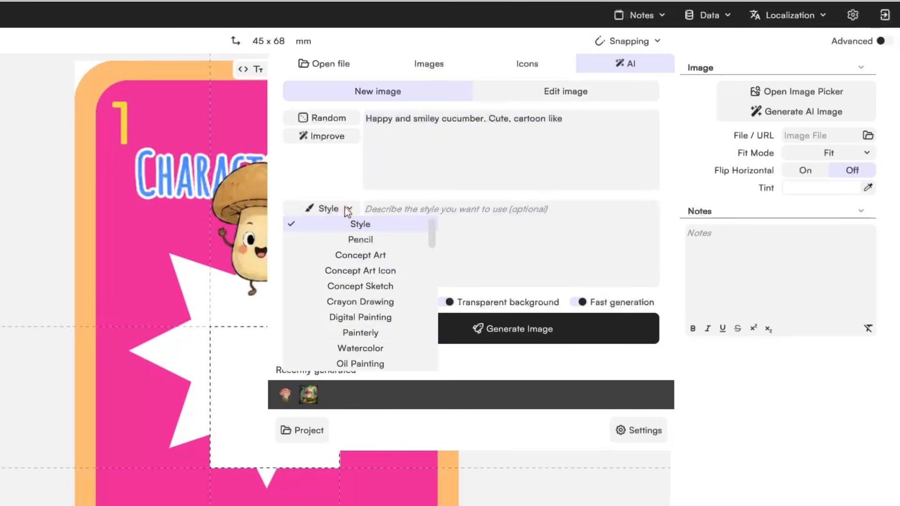
click(367, 319)
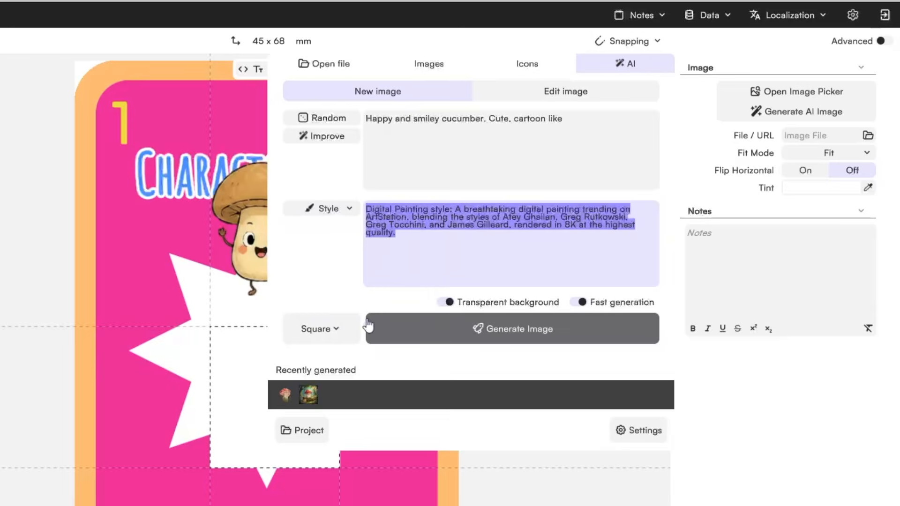
click(449, 303)
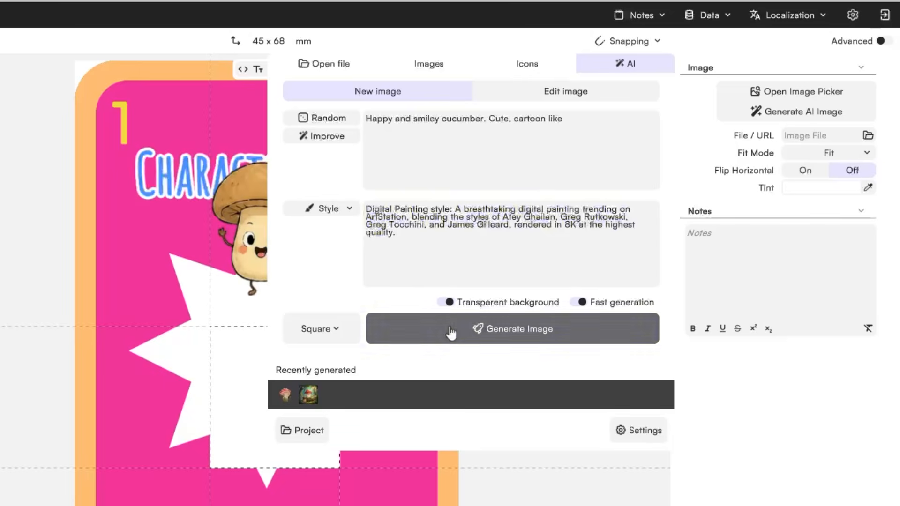
click(450, 330)
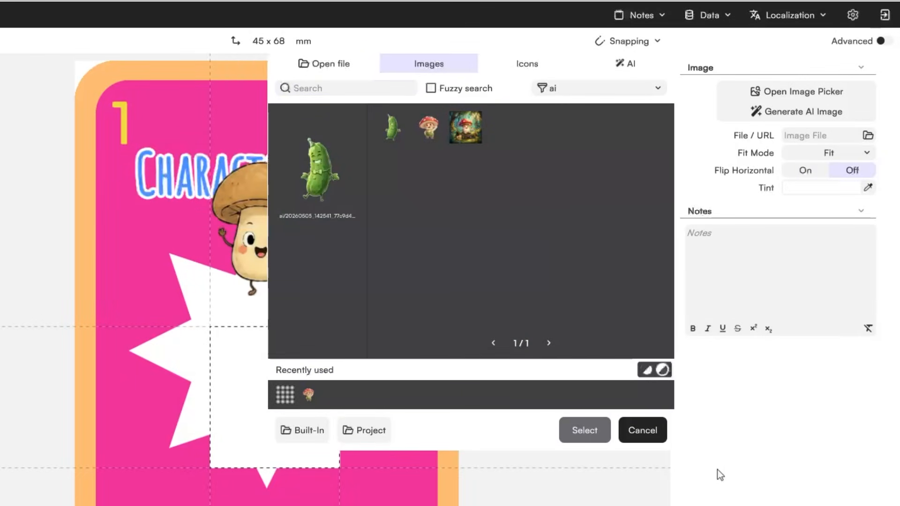
- Place the cucumber image on the card, enlarge it and centre it over the star
click(393, 133)
click(580, 433)
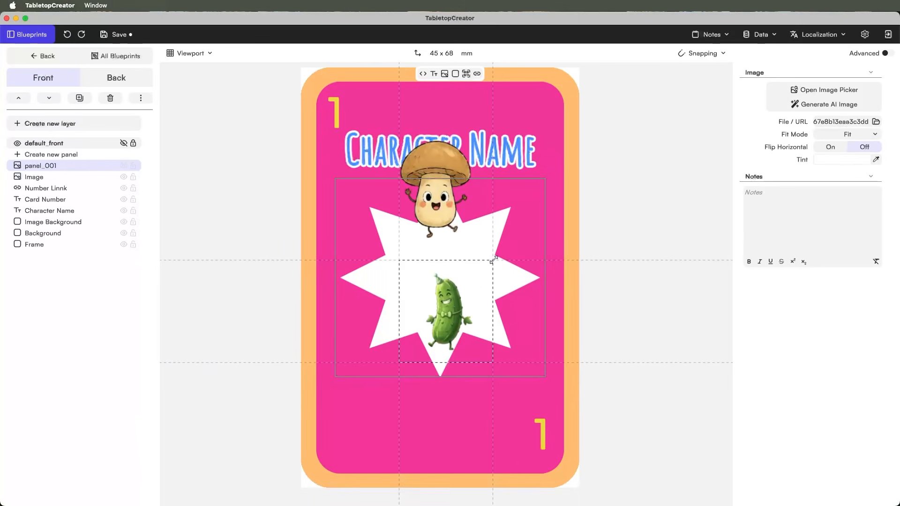
drag(493, 260, 651, 61)
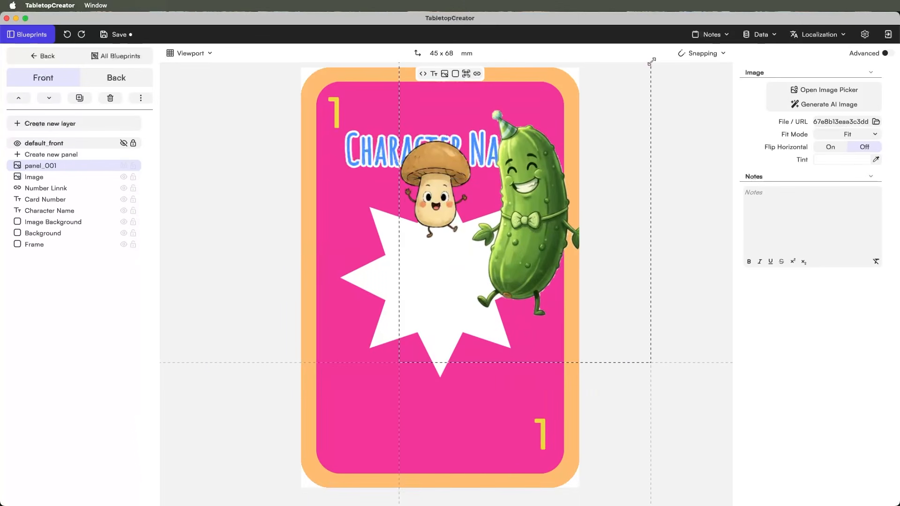
drag(510, 234, 496, 335)
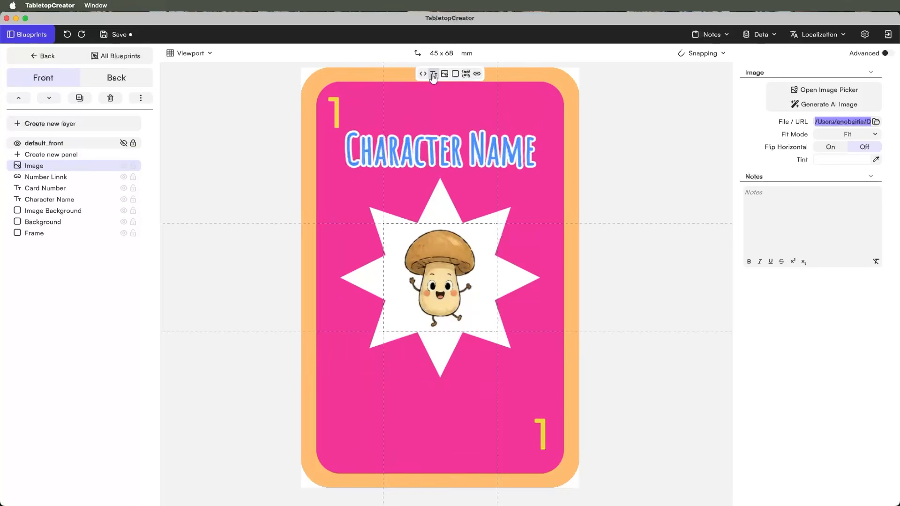
- Add a lime-green 'Group' text label just below the character name
click(433, 75)
drag(441, 283, 491, 187)
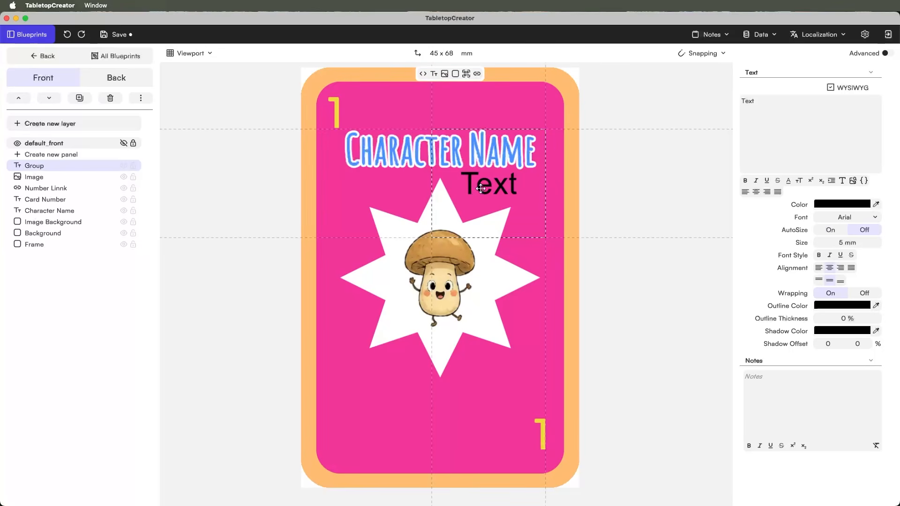
click(780, 101)
key(super+a)
text(Gr)
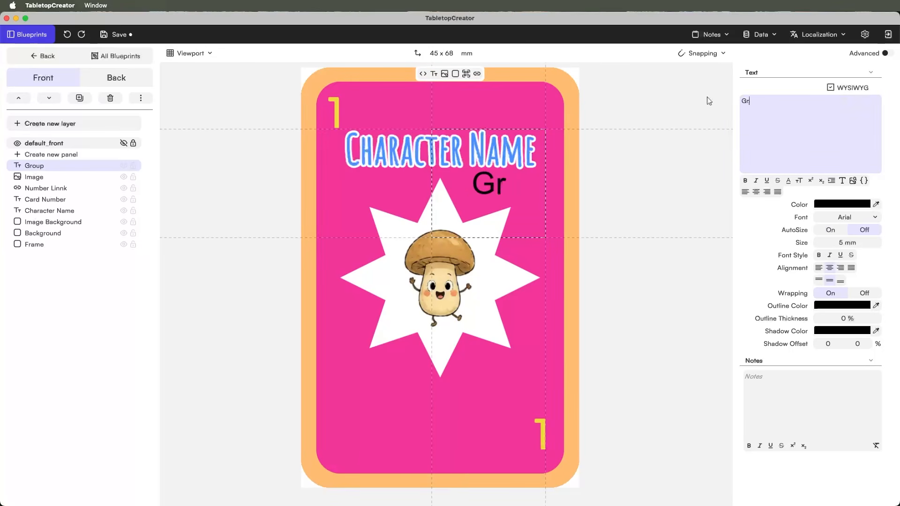
text(oup)
click(841, 204)
click(745, 417)
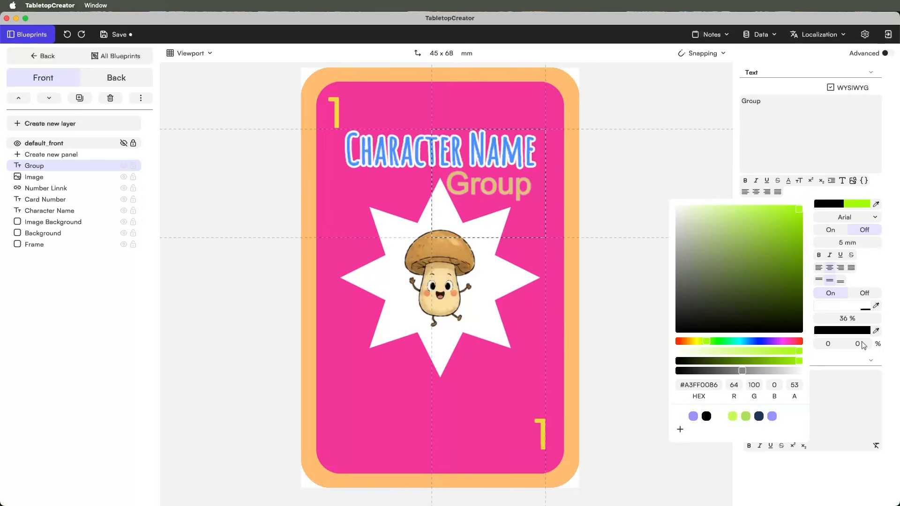
- Give the Group text the Party LET font and add a black rectangle at the card's lower left
drag(488, 185, 496, 393)
click(842, 204)
click(844, 217)
click(766, 238)
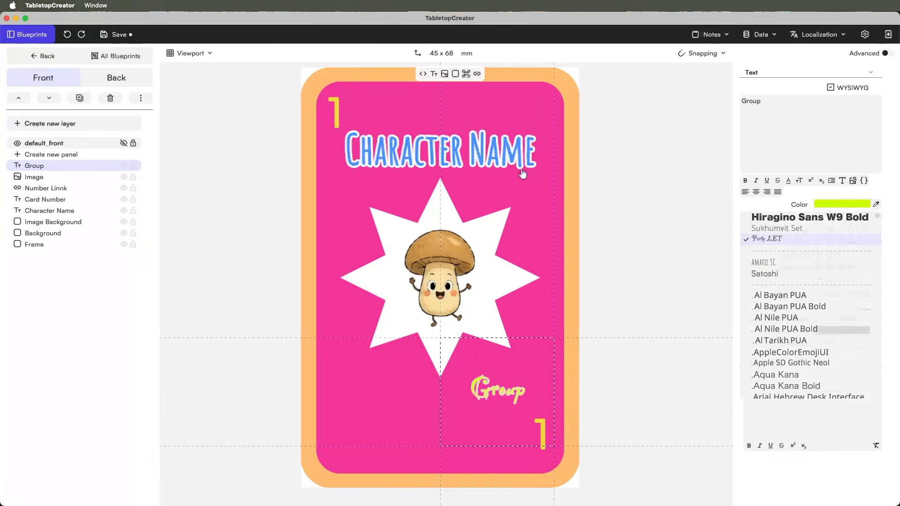
key(super+z)
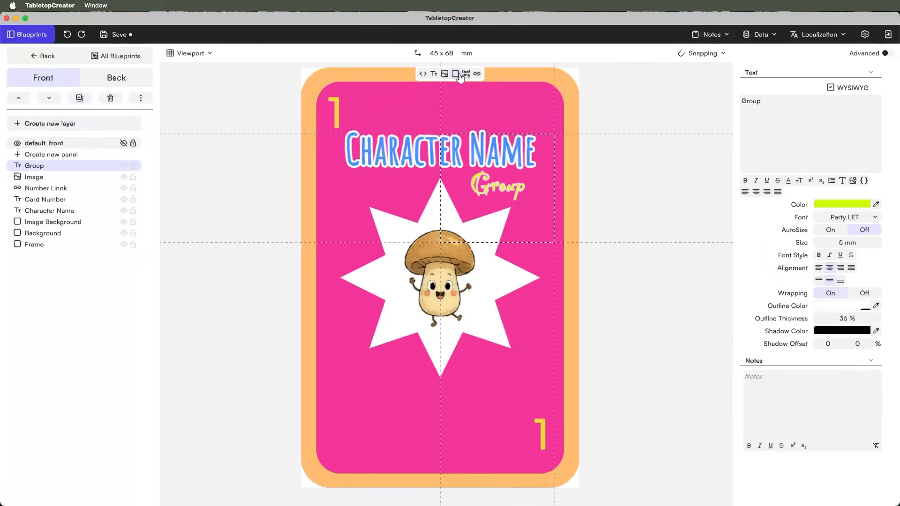
drag(460, 77, 467, 198)
drag(507, 154, 528, 421)
- Fit the panel along the card's bottom and make it translucent white with a 5 mm top-left radius
drag(482, 377, 480, 413)
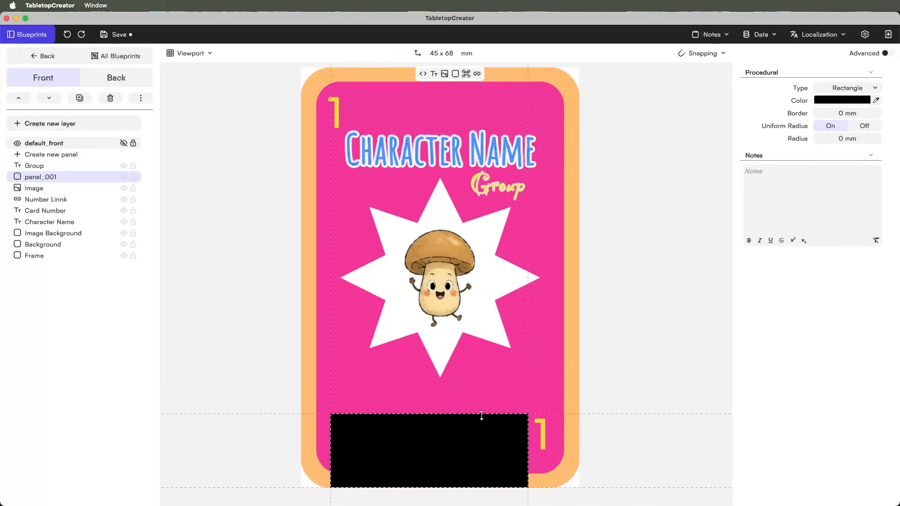
drag(453, 444, 458, 416)
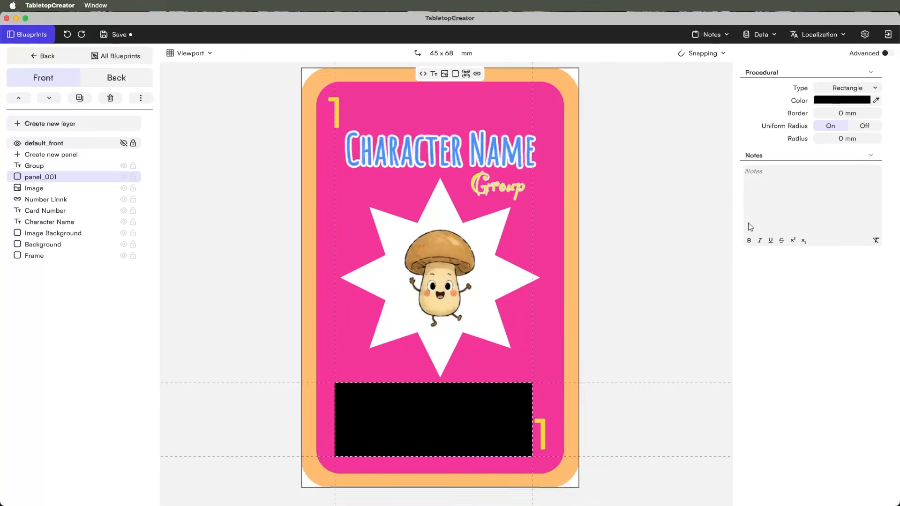
click(842, 102)
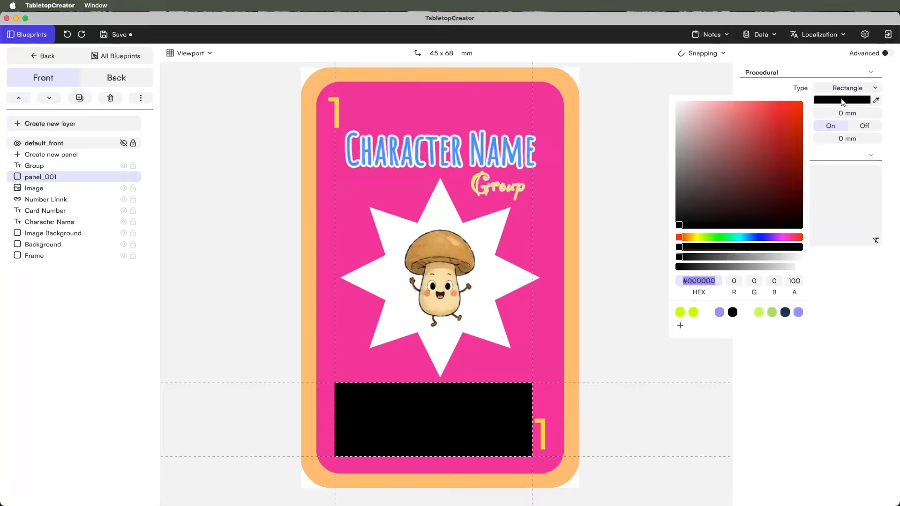
drag(796, 253, 739, 255)
click(864, 126)
click(875, 139)
drag(875, 139, 818, 162)
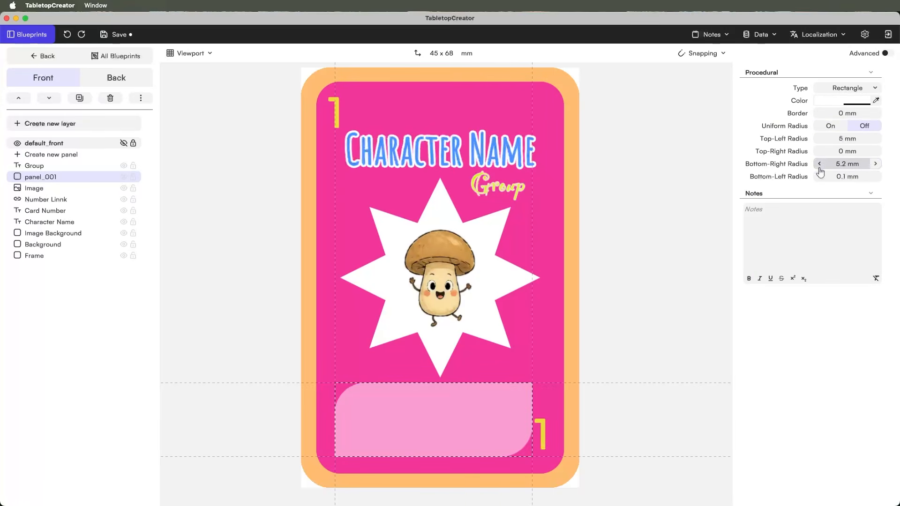
- Round the panel's bottom-right corner to 5 mm and rename its layer 'Defense bg'
drag(427, 455, 440, 424)
double_click(53, 177)
text(Defense bg)
key(Return)
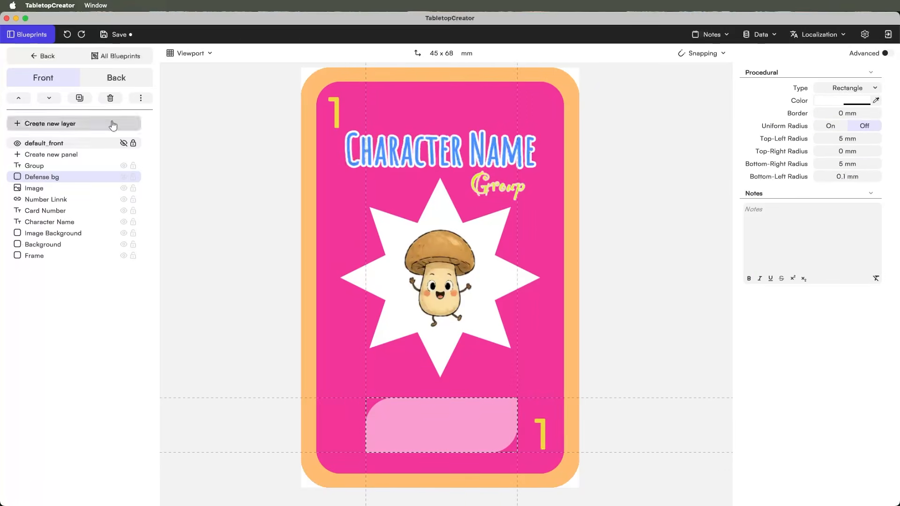
- Fill the Defense bg box with the text 'My power is to be {salty}' and adjust the box
click(769, 103)
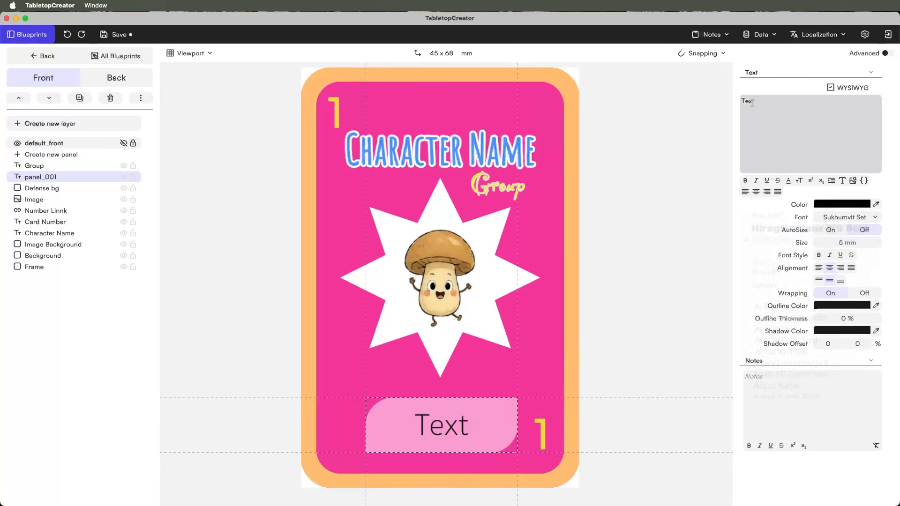
key(super+a)
text(My )
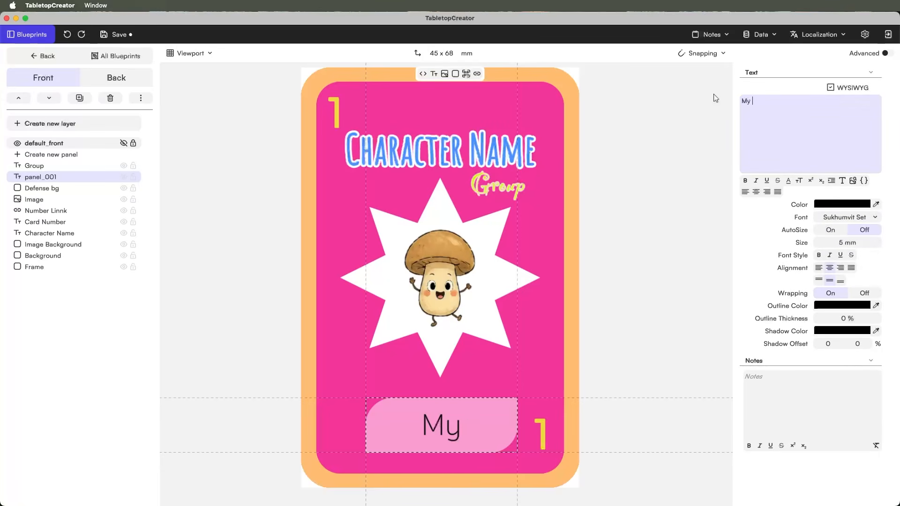
text(power)
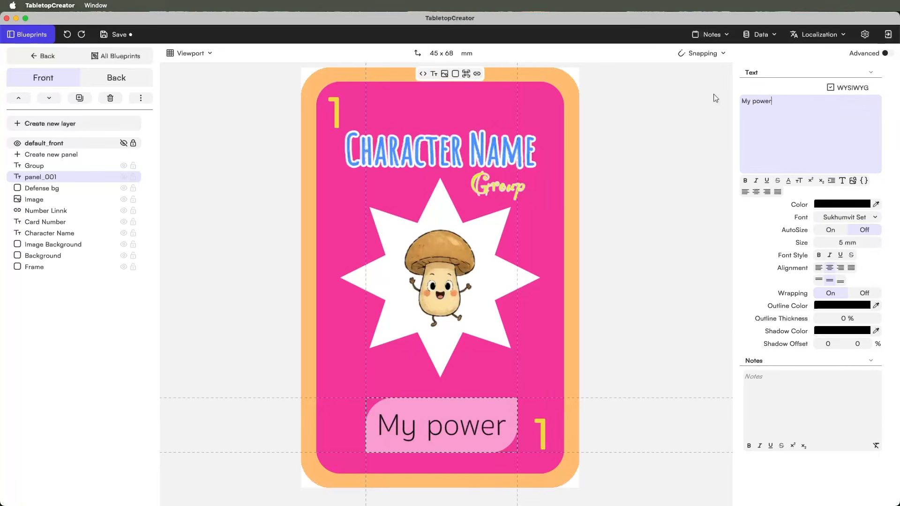
text( is th)
key(BackSpace)
text(o be )
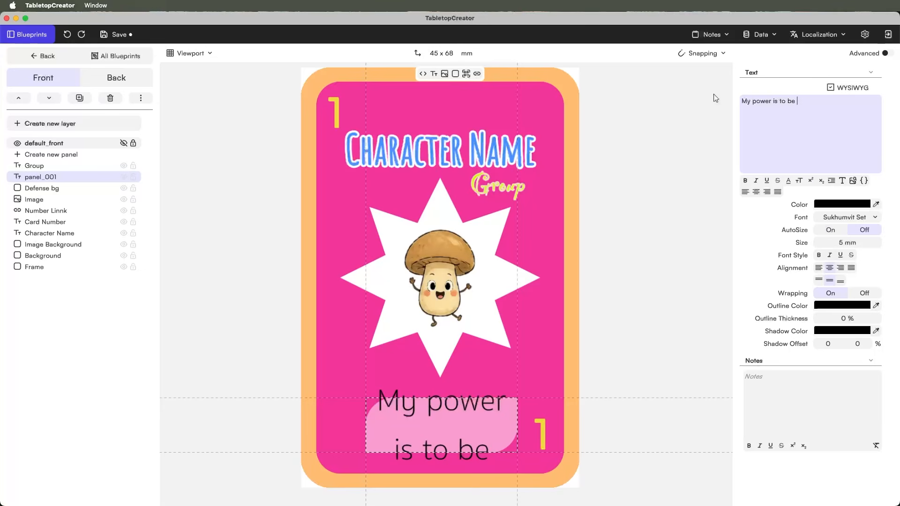
text({salty})
click(440, 422)
drag(440, 398, 440, 380)
mouse_move(438, 421)
mouse_down()
mouse_move(438, 413)
mouse_move(438, 430)
mouse_up()
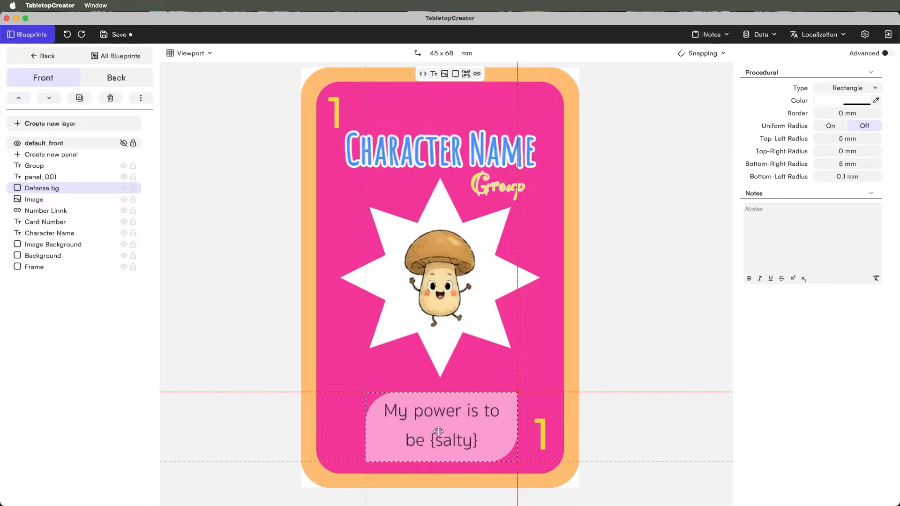
click(44, 56)
- Open the 1st Blueprint card and remove its logo
click(48, 335)
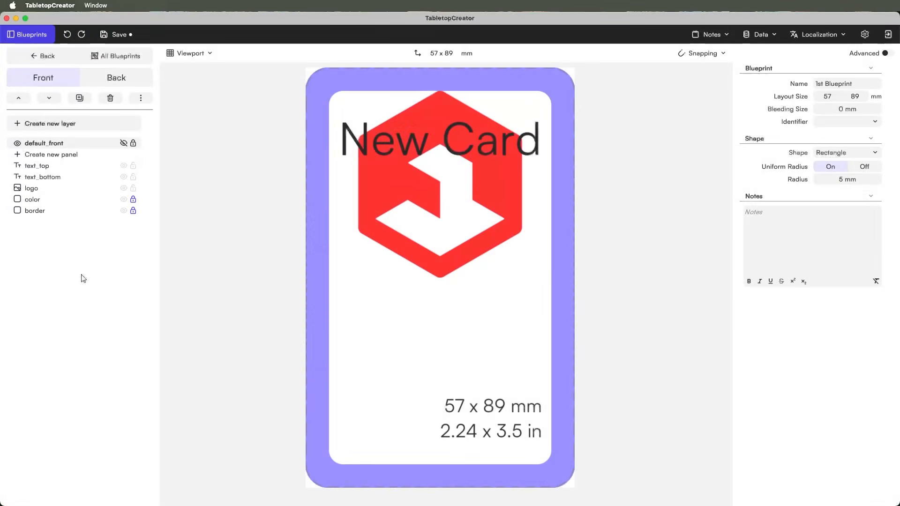
click(454, 335)
drag(453, 334, 454, 332)
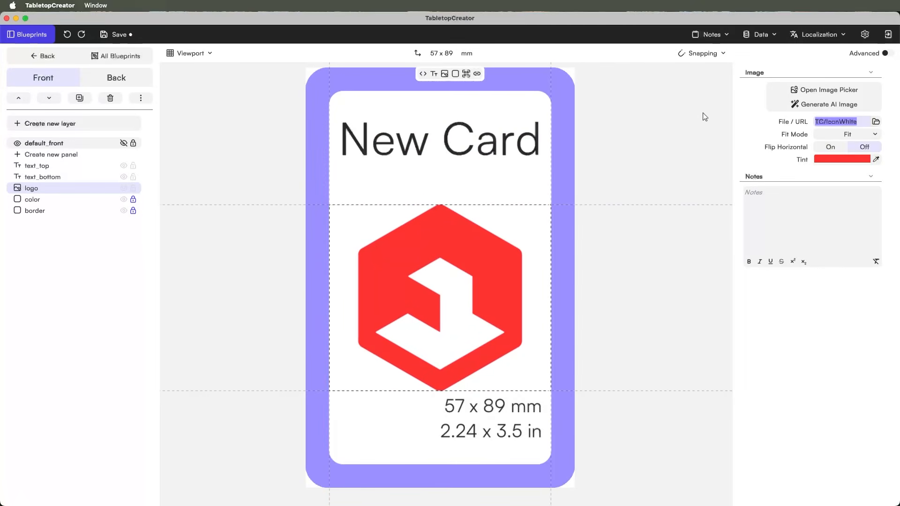
click(110, 98)
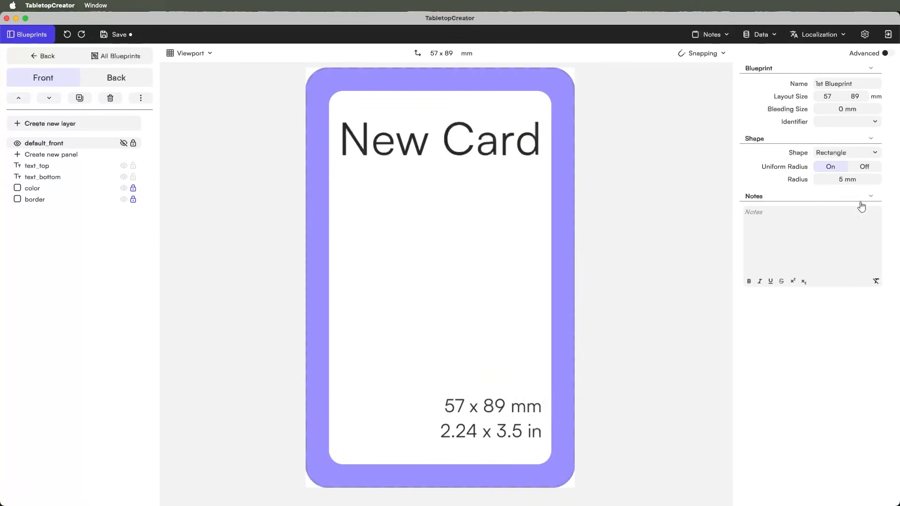
- Colour the banner orange and set 'Attacks with +2 {salty}' in bold Sukhumvit Set
click(35, 203)
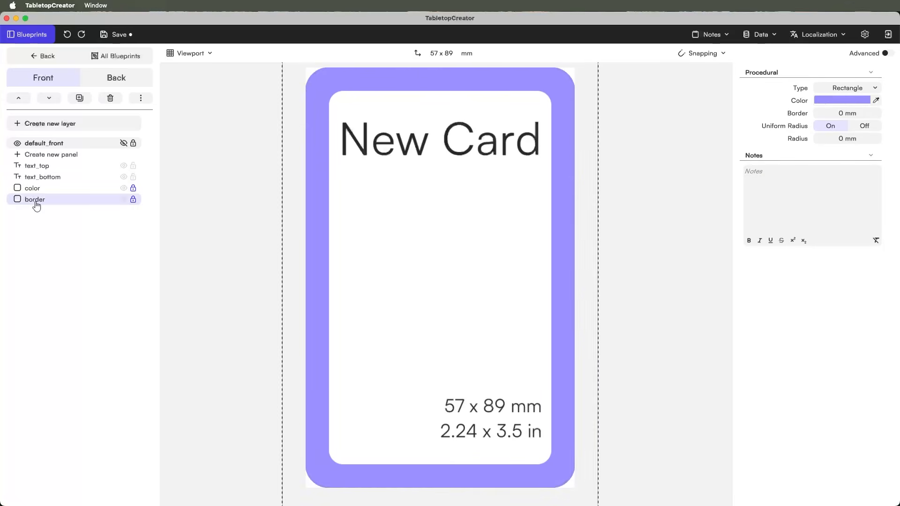
click(830, 100)
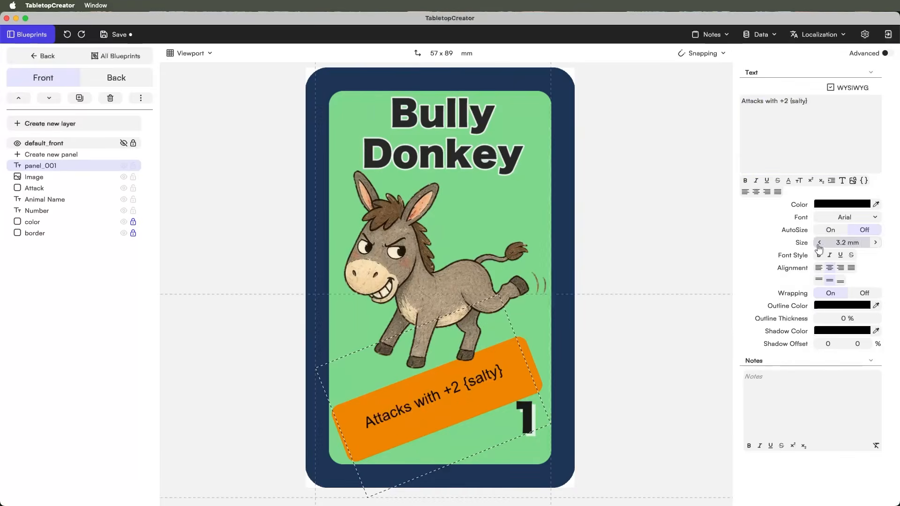
click(824, 217)
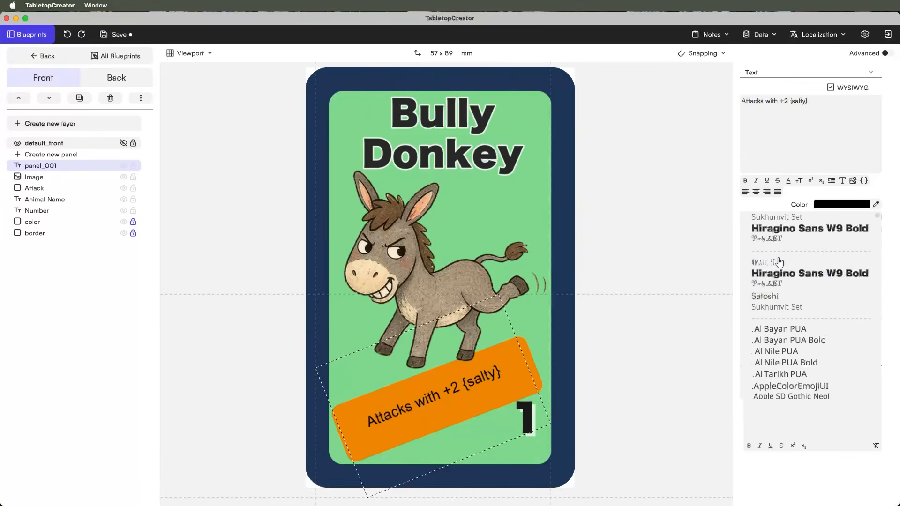
click(784, 218)
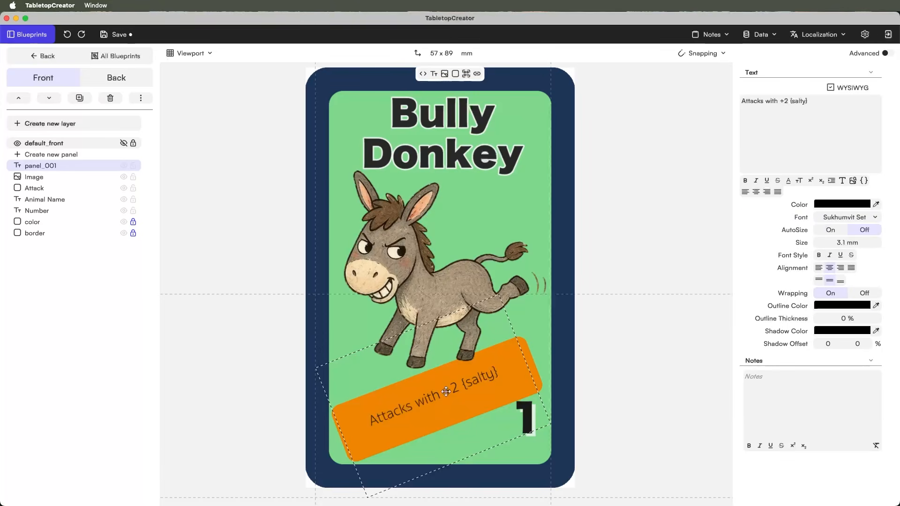
drag(448, 392, 447, 394)
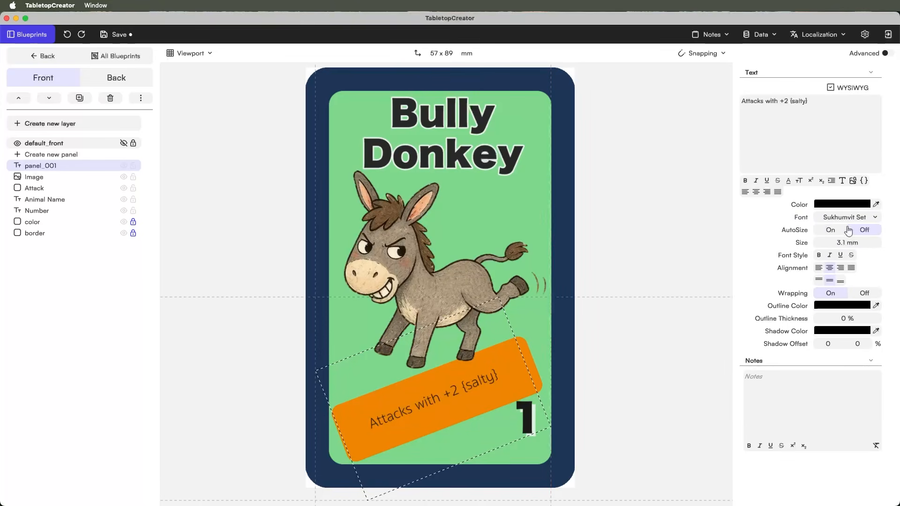
click(745, 181)
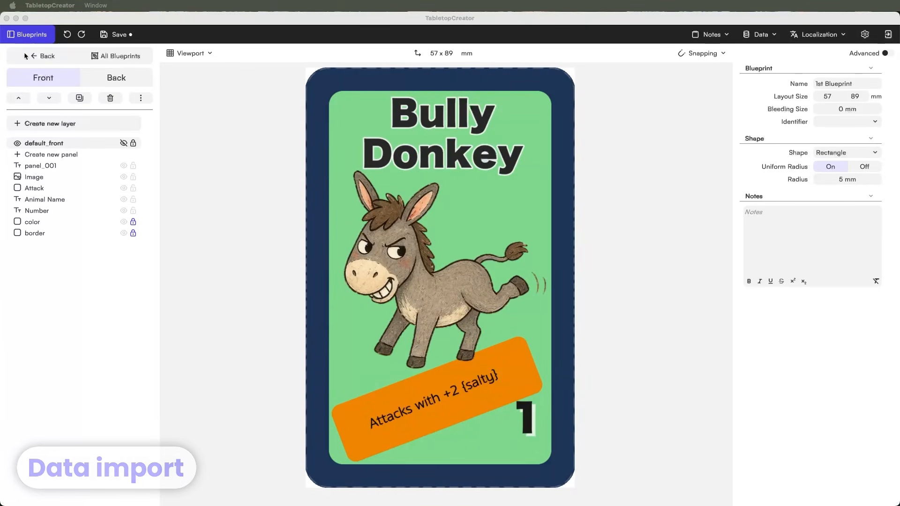
- Go back to the New Game components overview and show the data import options
click(41, 57)
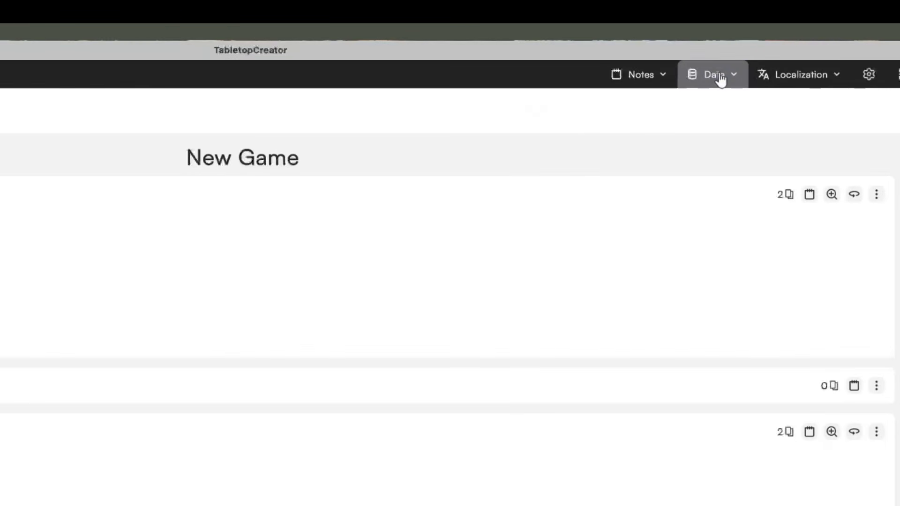
click(714, 77)
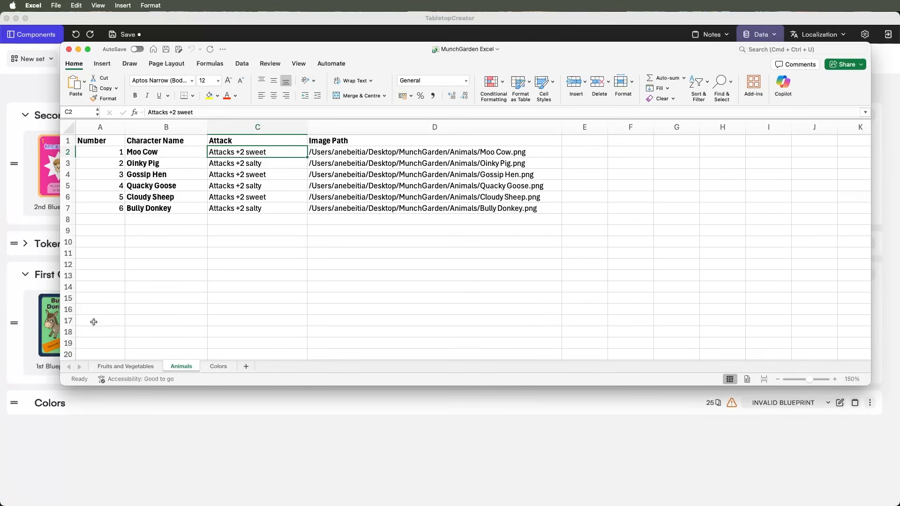
- Browse the Fruits and Vegetables, Animals and Colors sheets, then bring up Tabletop Creator's Data options
click(117, 367)
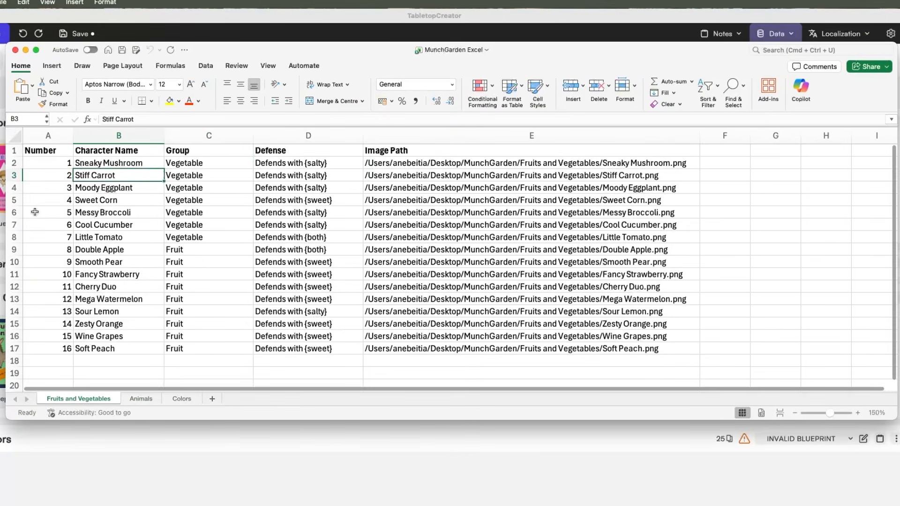
click(84, 162)
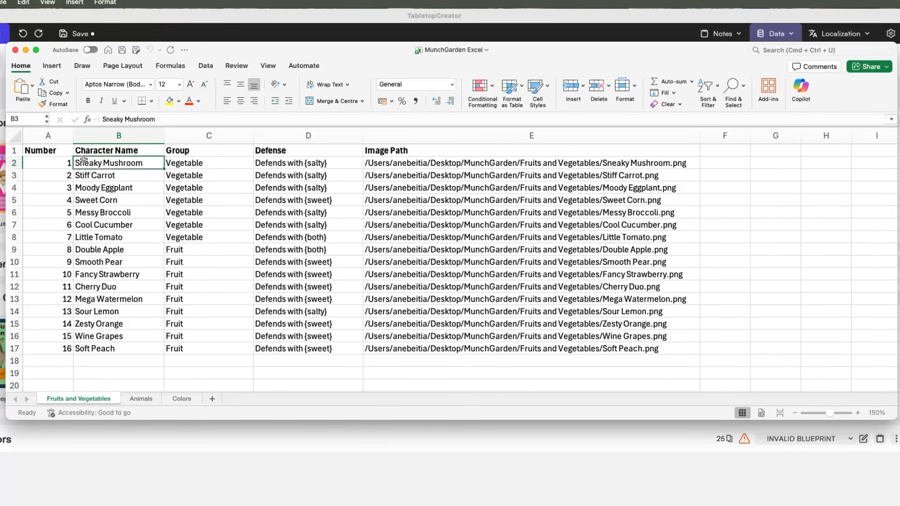
drag(86, 168, 473, 151)
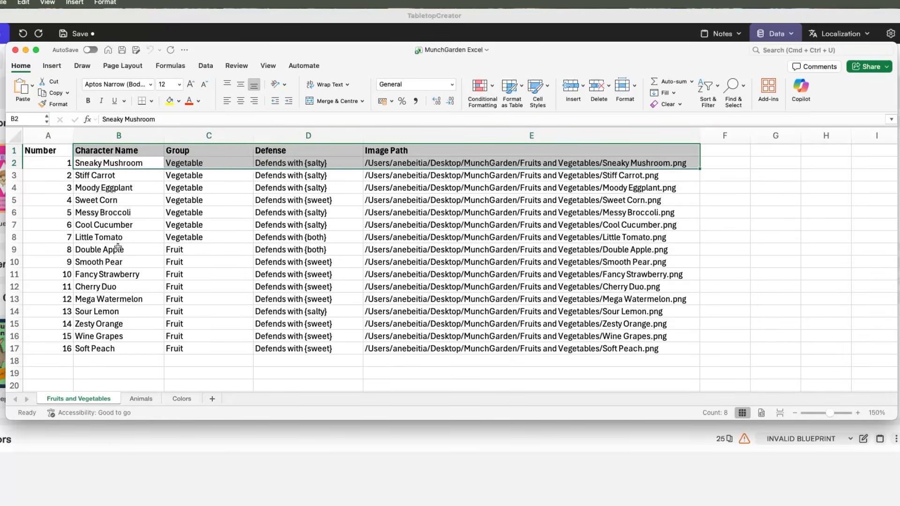
click(328, 237)
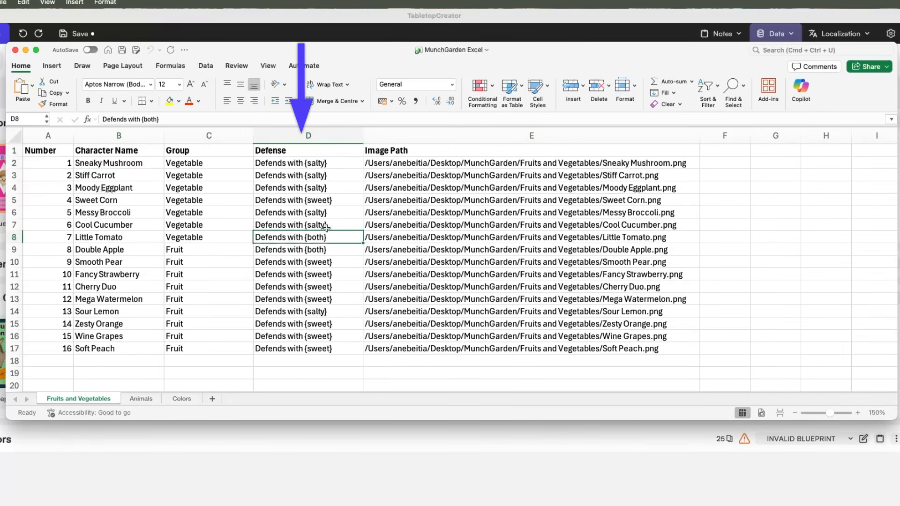
click(142, 399)
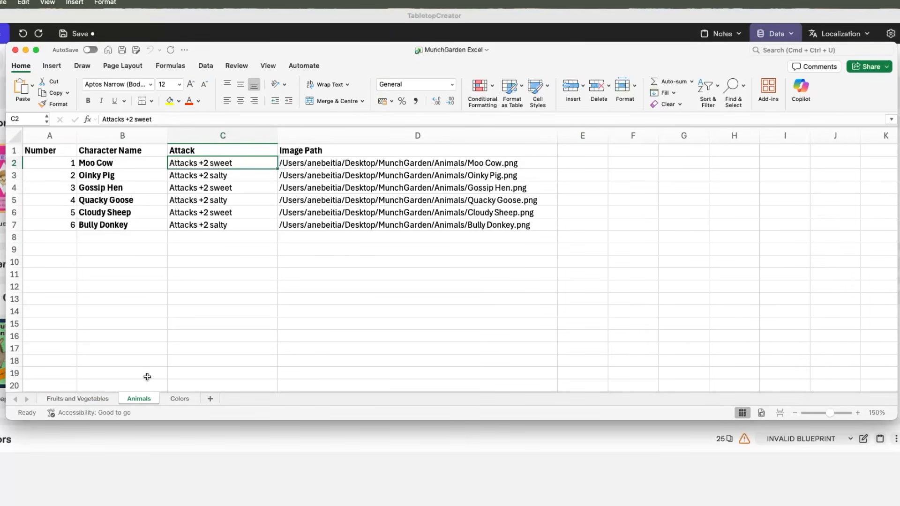
click(179, 399)
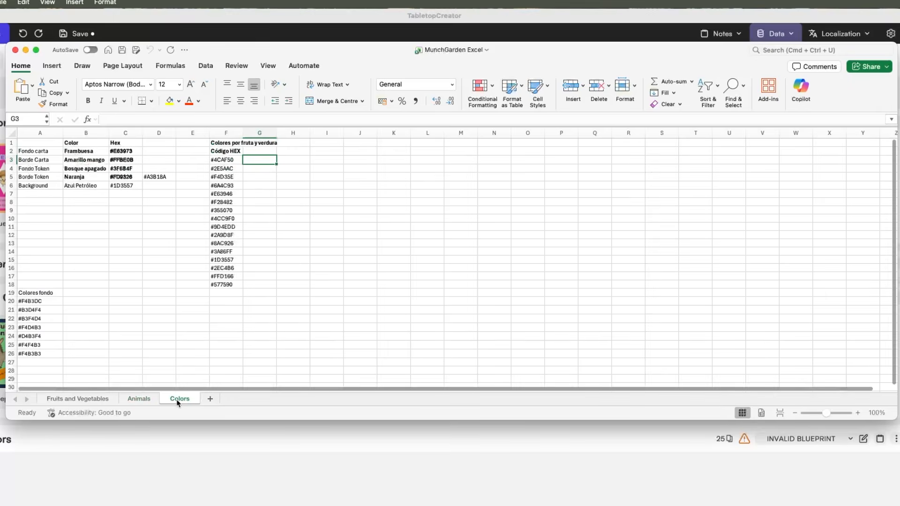
click(49, 399)
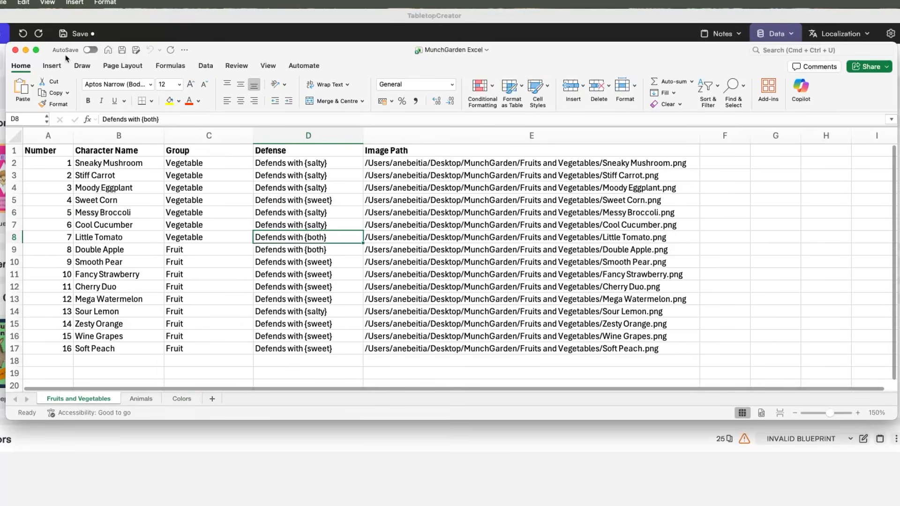
click(63, 31)
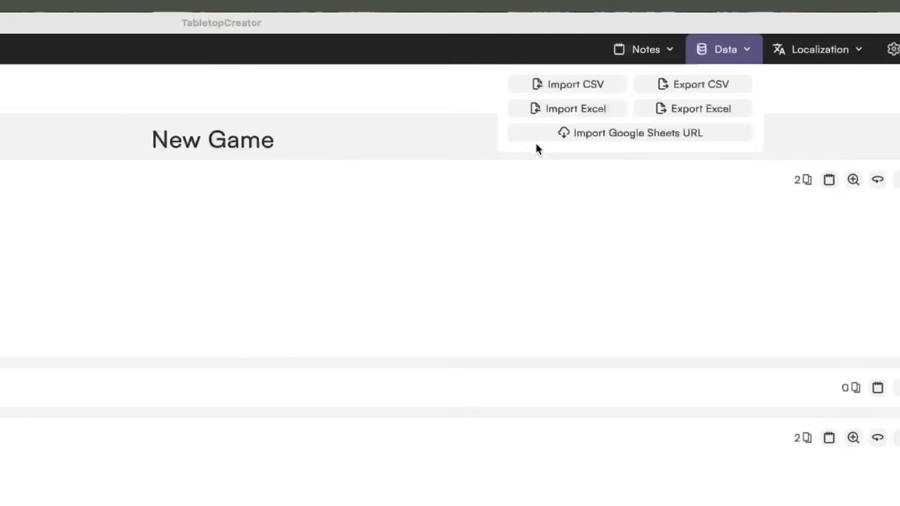
- Import Excel and choose MunchGarden Excel.xlsx as the workbook
click(532, 112)
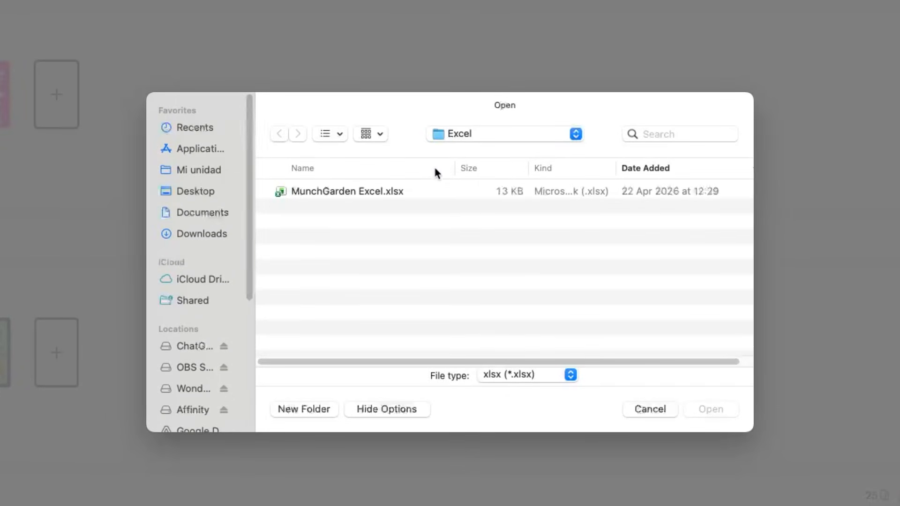
double_click(420, 193)
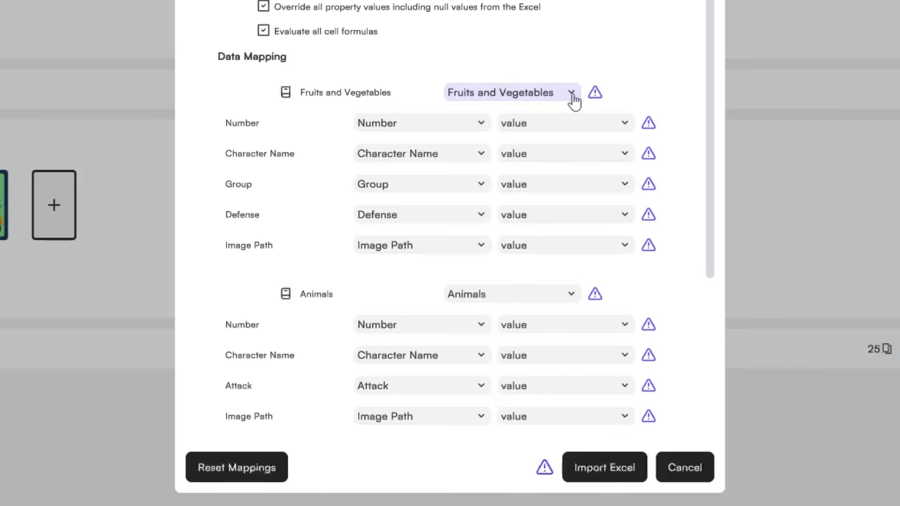
- Map Fruits and Vegetables to Second Card Set, with Number→Card Number and Image Path→Image
click(571, 94)
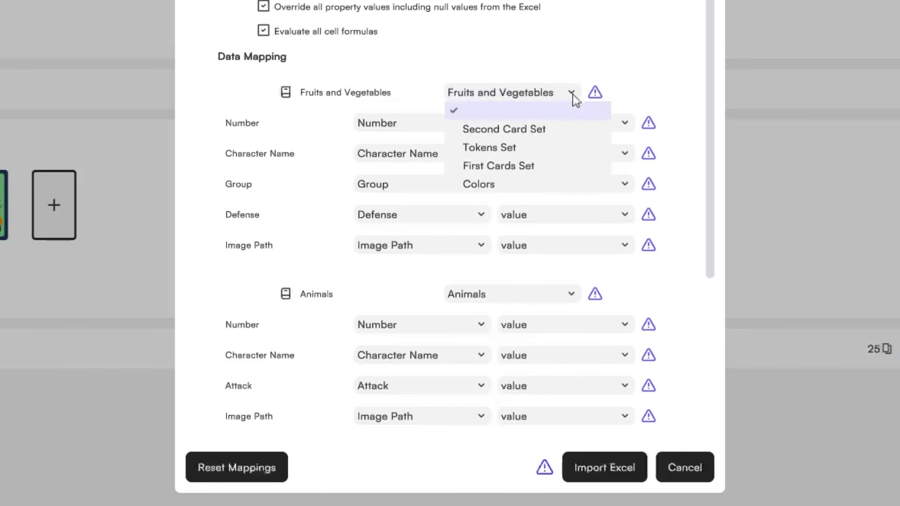
click(552, 130)
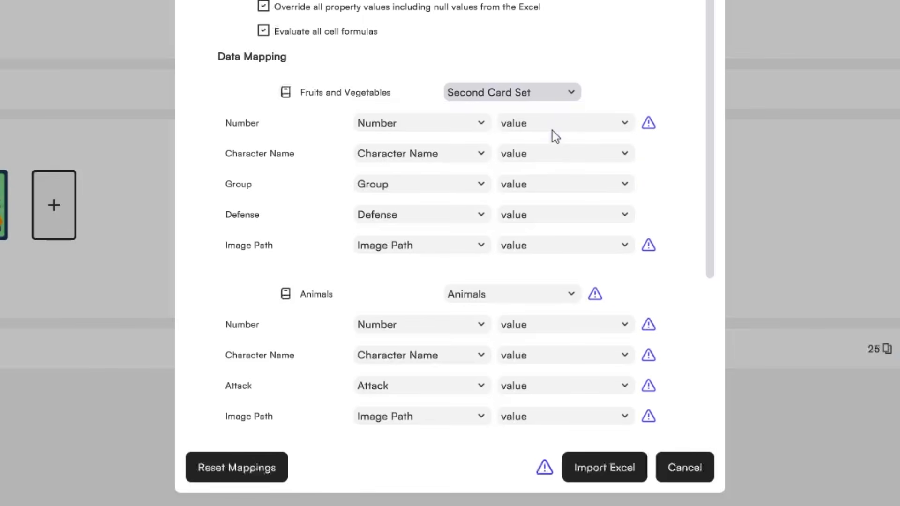
click(487, 133)
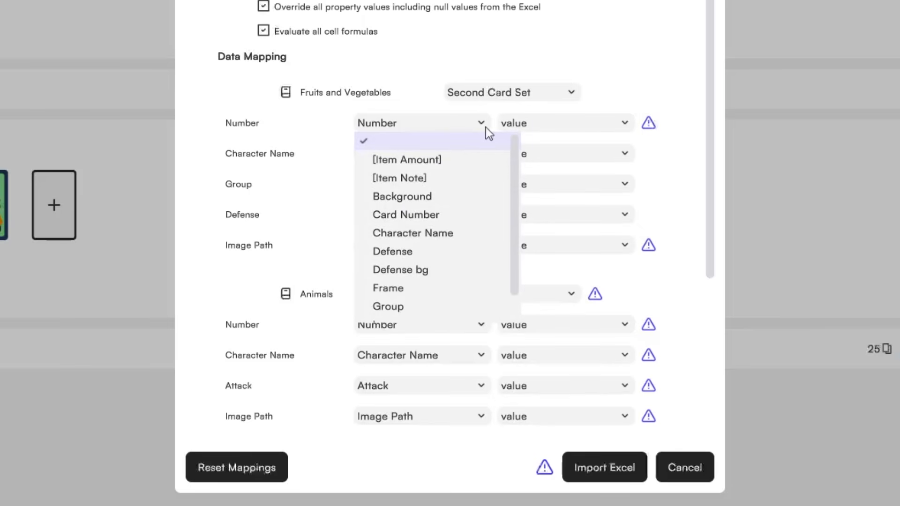
click(447, 215)
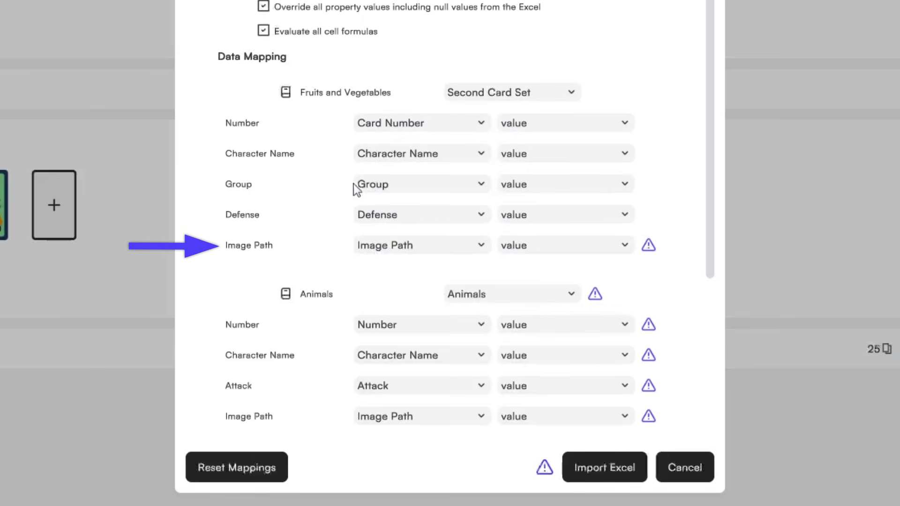
click(479, 247)
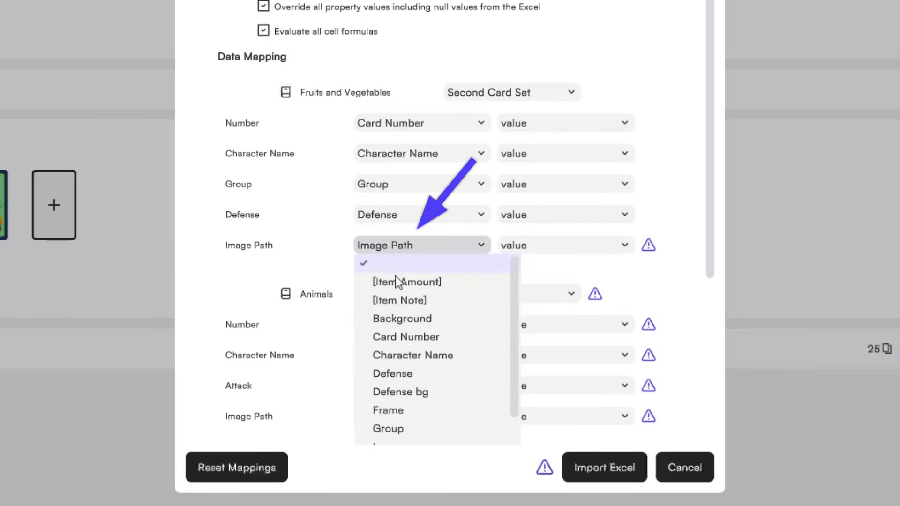
scroll(417, 411, down, 1)
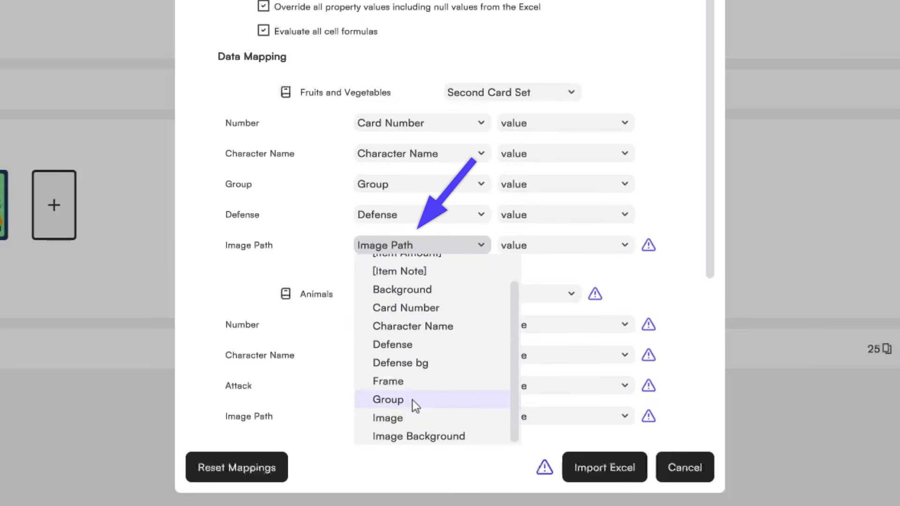
click(409, 424)
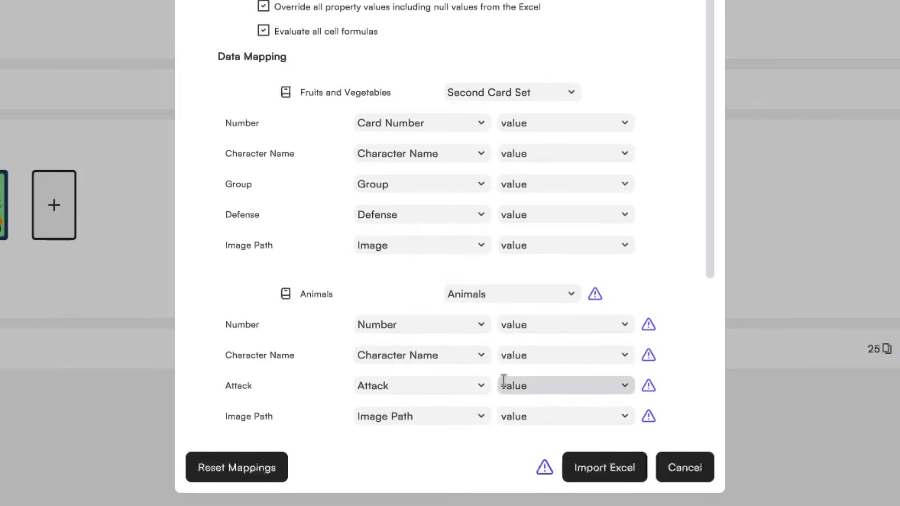
- Map Animals to First Cards Set, with Character Name→Animal Name and Image Path→Image
click(510, 299)
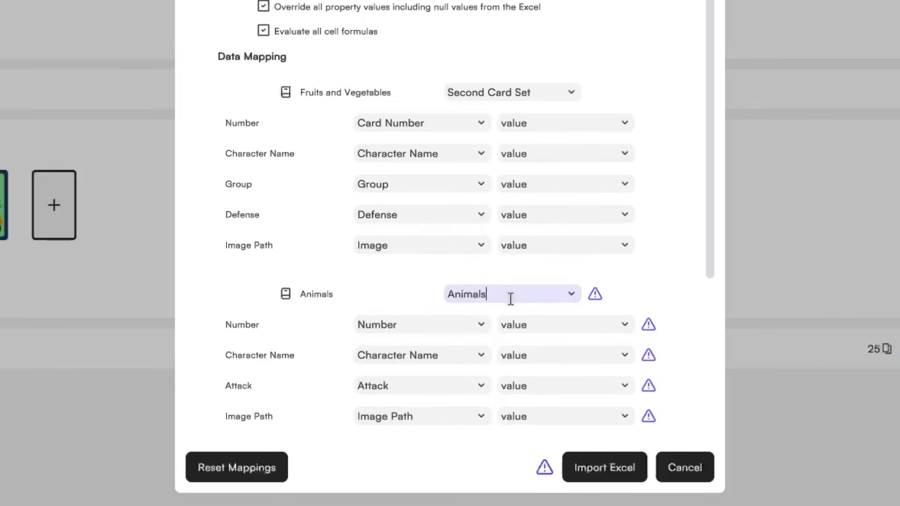
click(570, 295)
click(498, 367)
scroll(515, 244, down, 2)
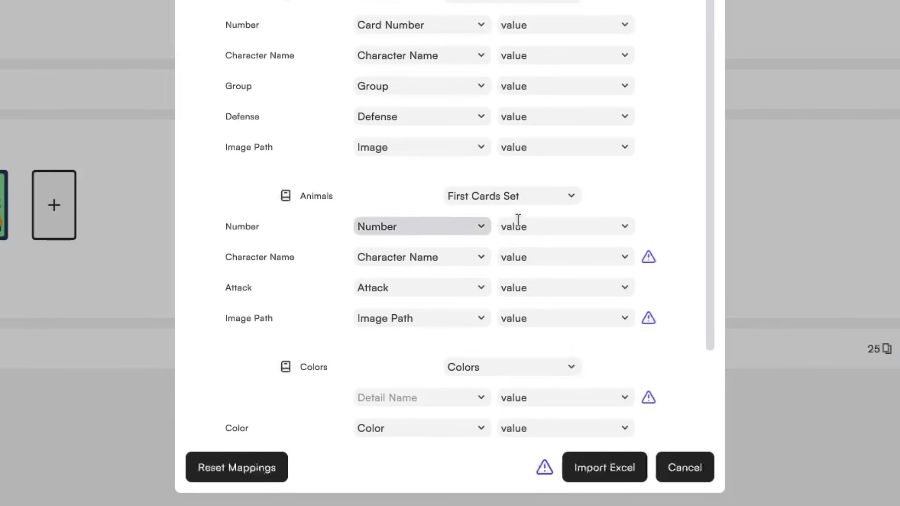
click(466, 257)
click(443, 331)
click(457, 319)
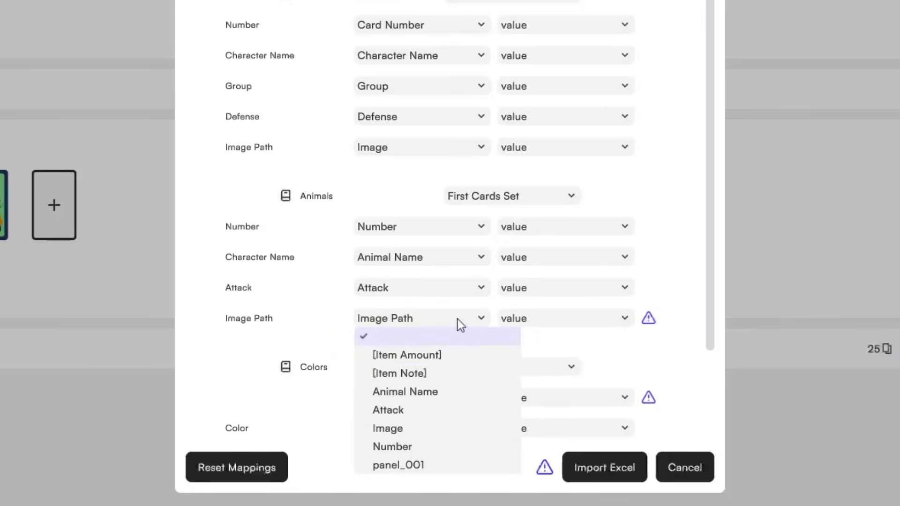
click(416, 428)
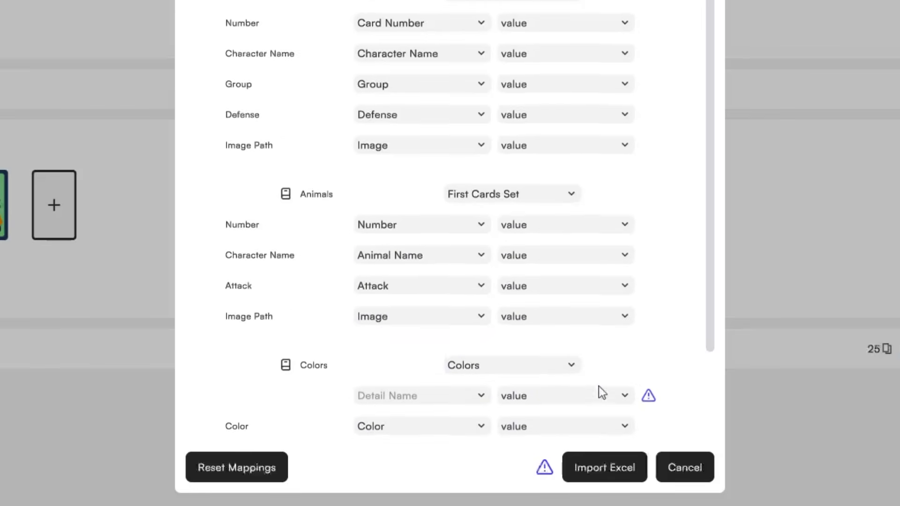
scroll(609, 389, up, 7)
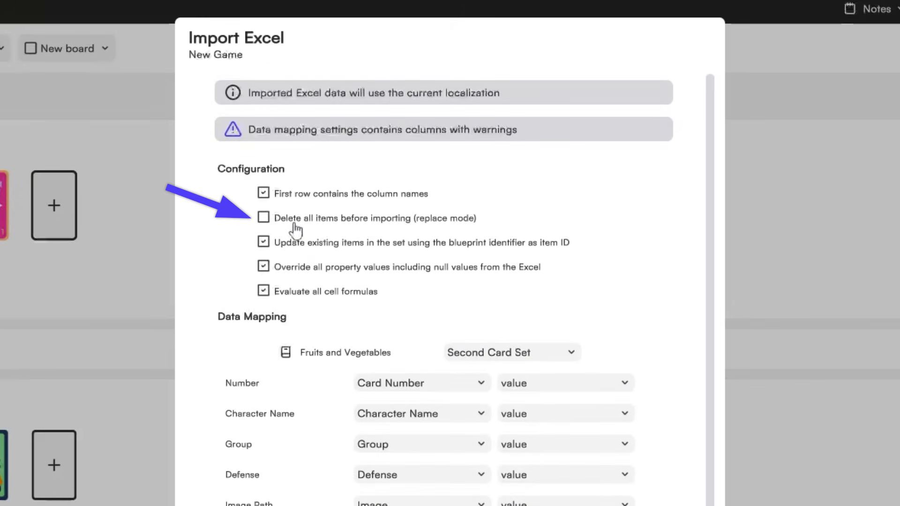
- Enable replace mode (delete all items before importing) and run the Excel import
click(296, 230)
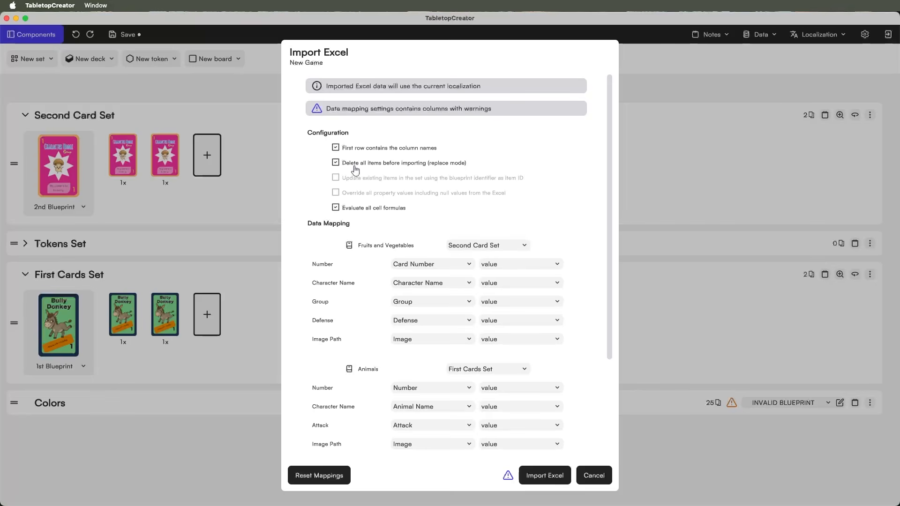
click(531, 474)
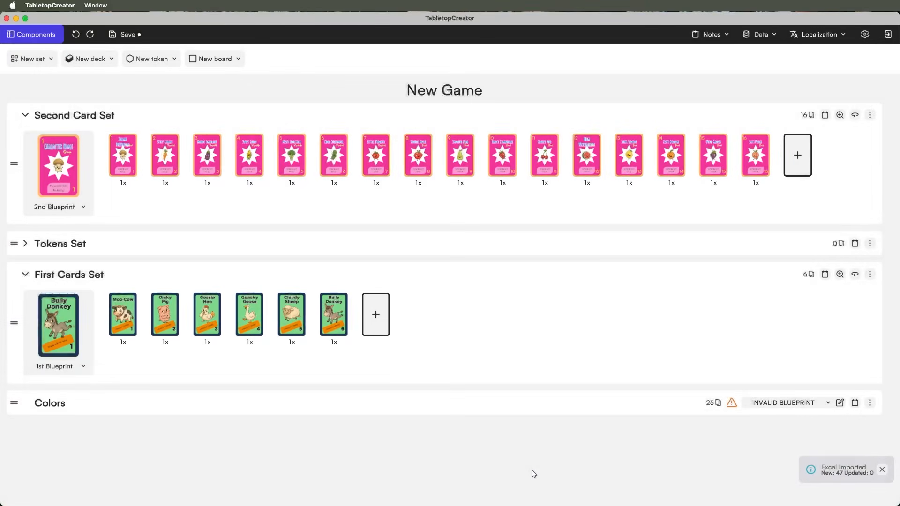
- Browse the imported animal cards, starting from Moo Cow, then close the card viewer
click(120, 322)
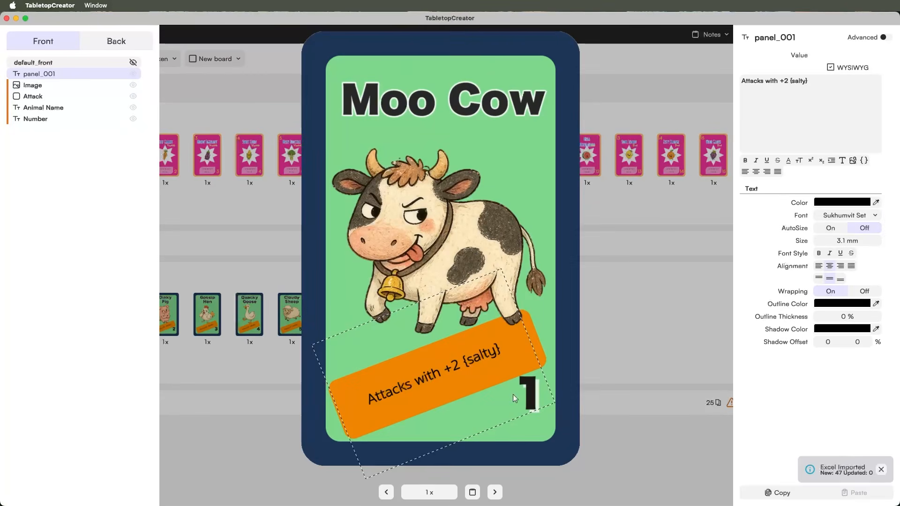
click(495, 492)
click(494, 492)
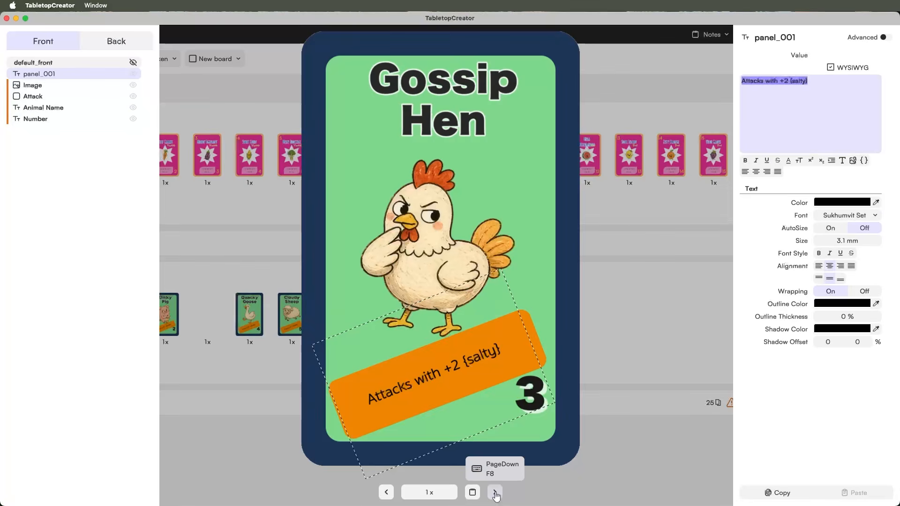
click(495, 493)
click(495, 493)
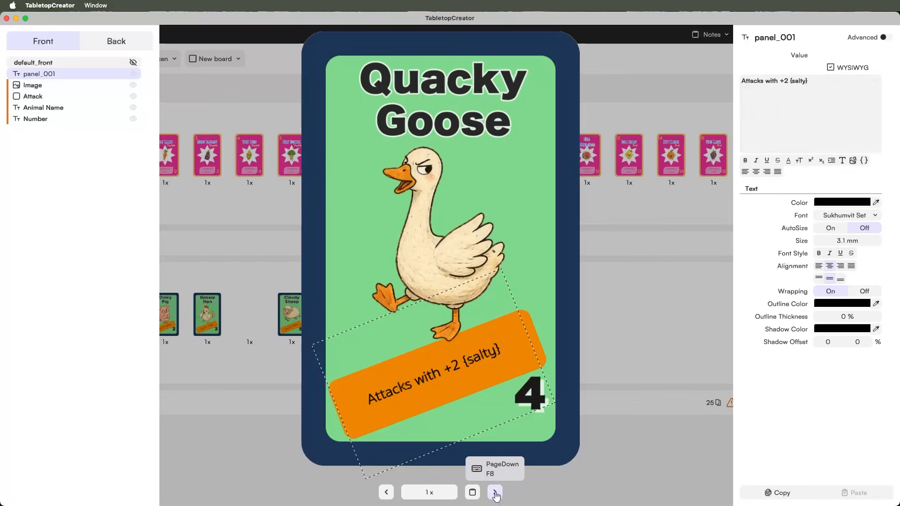
click(662, 350)
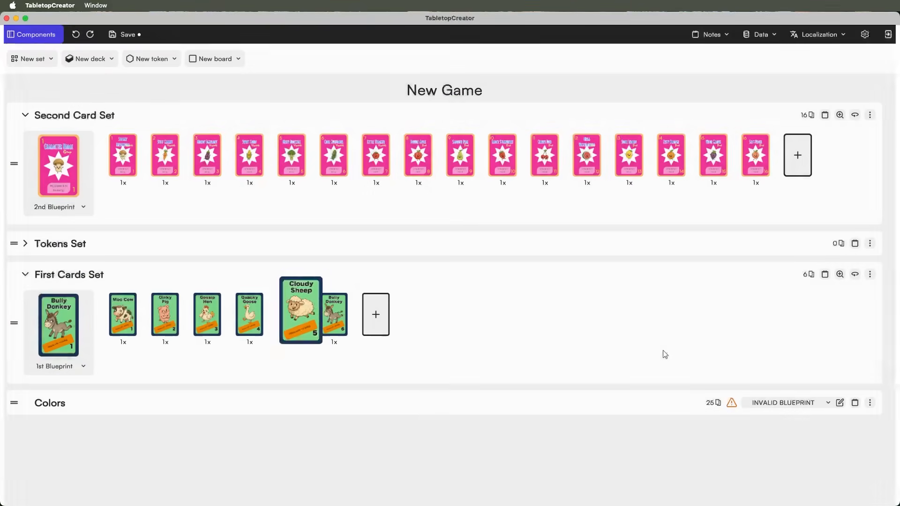
- Step from Sneaky Mushroom to Cool Cucumber, checking its Defense layer and background colour
click(121, 168)
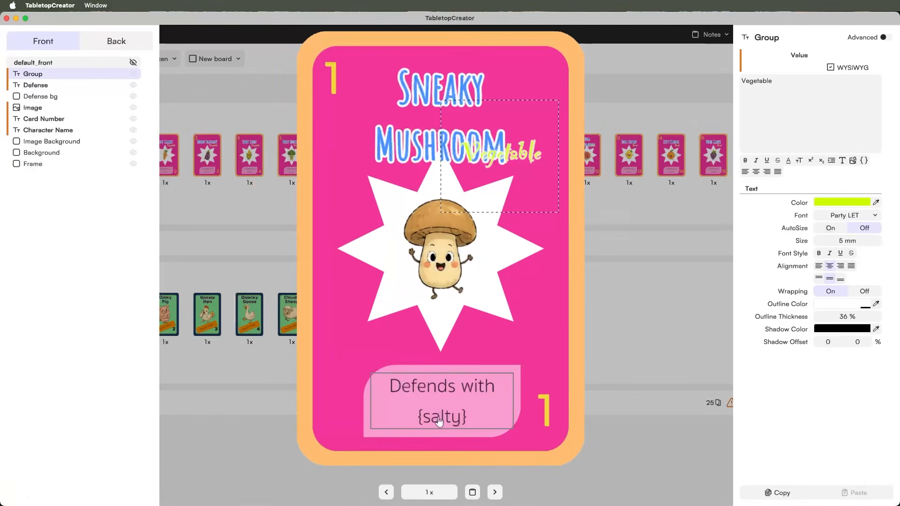
click(493, 492)
click(495, 492)
click(495, 492)
click(495, 493)
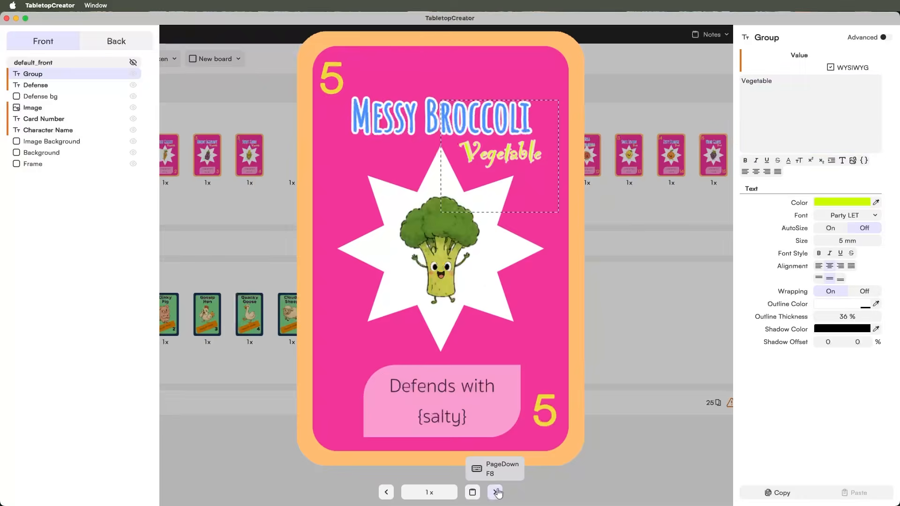
click(496, 492)
click(364, 376)
click(357, 374)
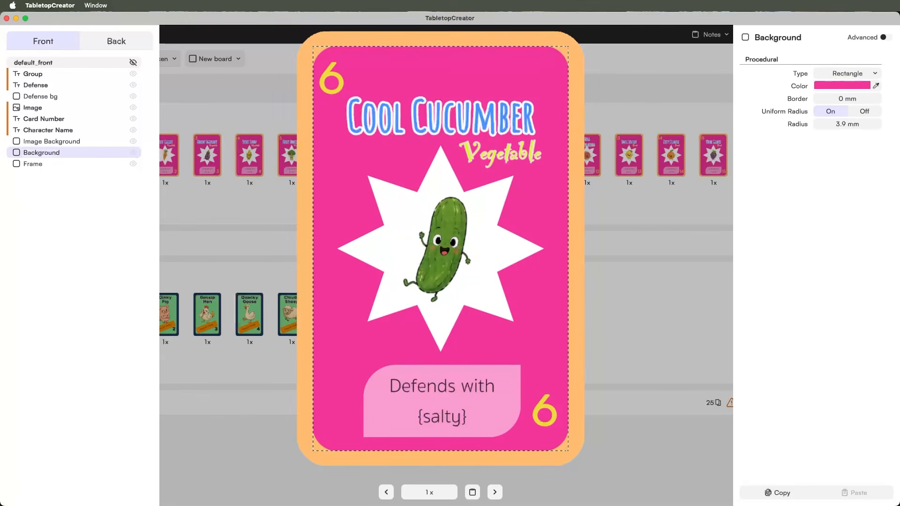
- Page through the remaining fruit cards of the Second Card Set
click(495, 492)
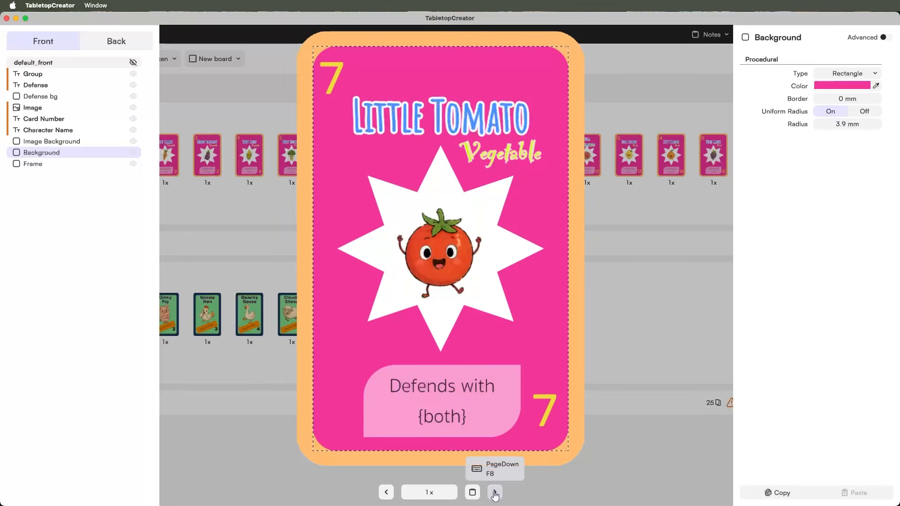
click(496, 493)
click(495, 492)
click(495, 493)
click(495, 493)
click(495, 493)
click(495, 493)
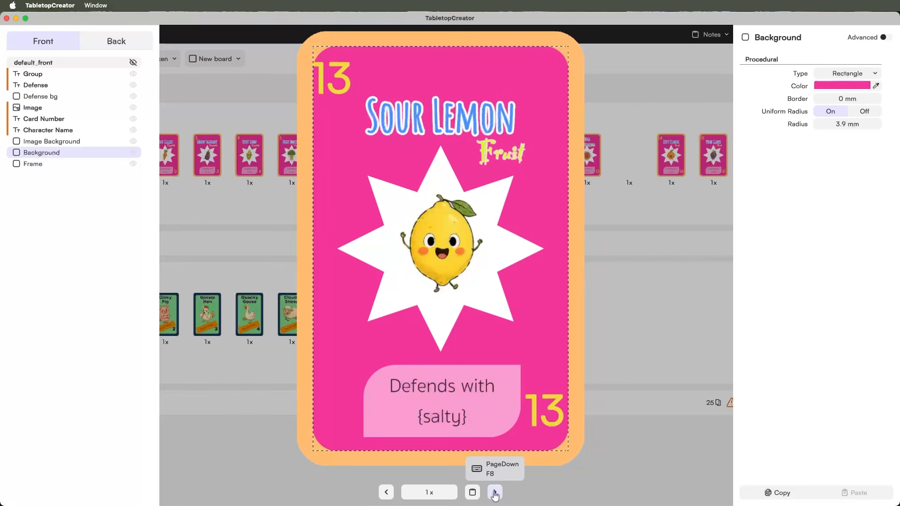
click(495, 492)
click(495, 493)
click(494, 492)
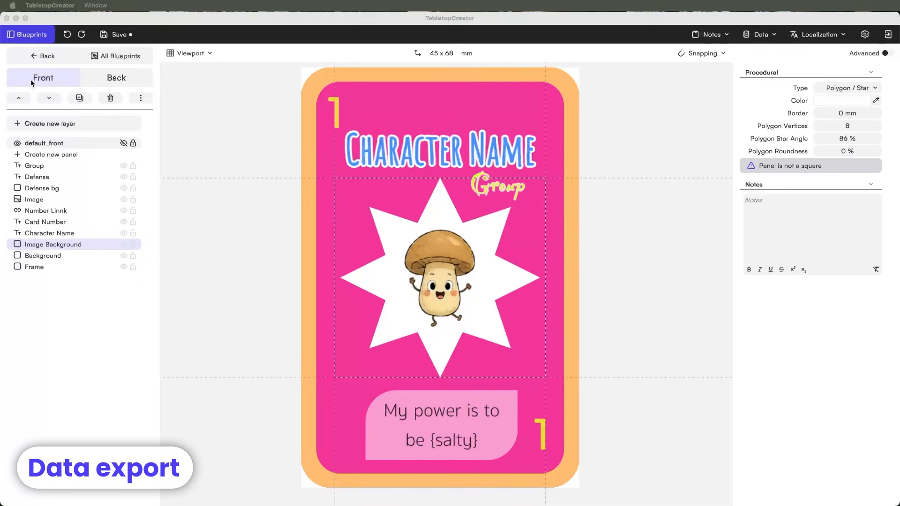
- Leave the blueprint for the sets overview and start an Excel export of the card data
click(49, 58)
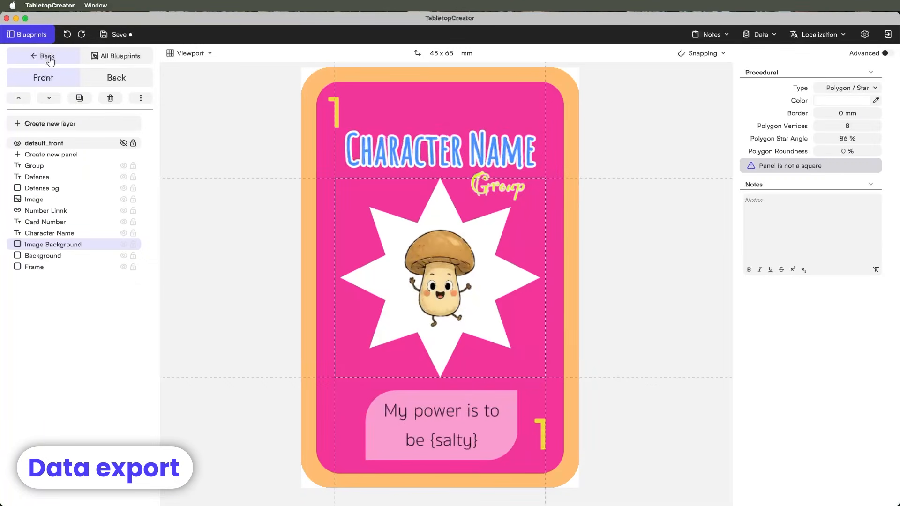
click(49, 57)
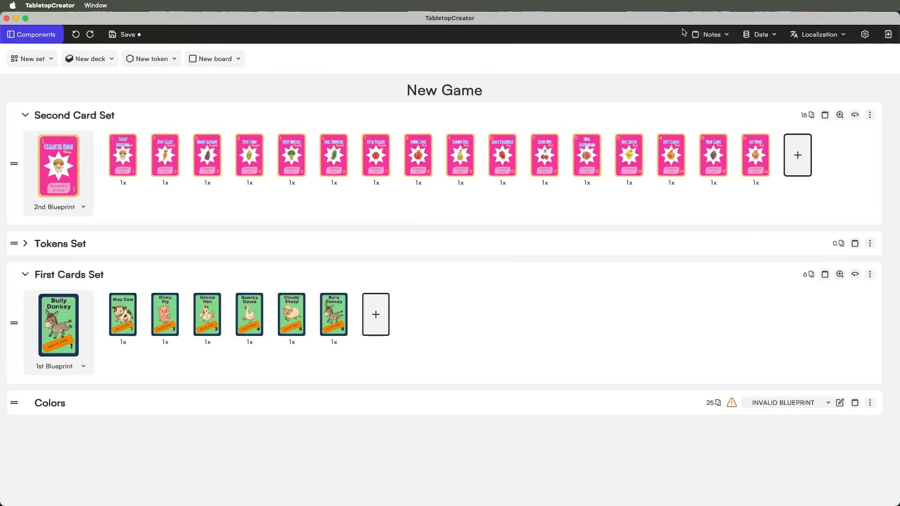
click(759, 34)
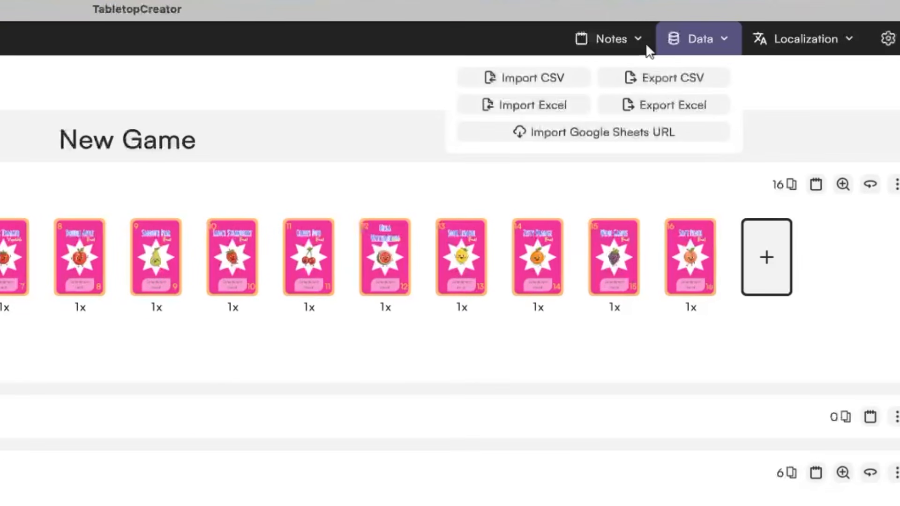
click(665, 117)
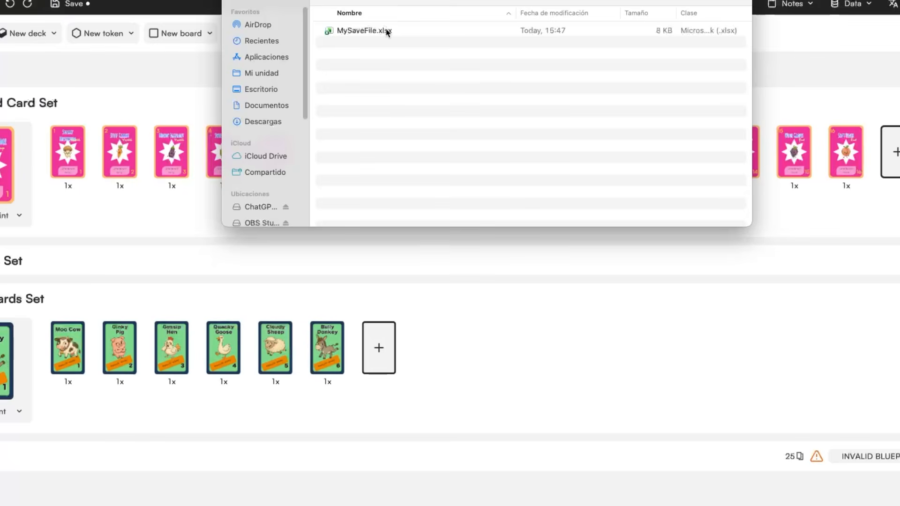
- Open MySaveFile.xlsx, widen columns N and O, and bring the MunchGarden workbook forward
click(387, 31)
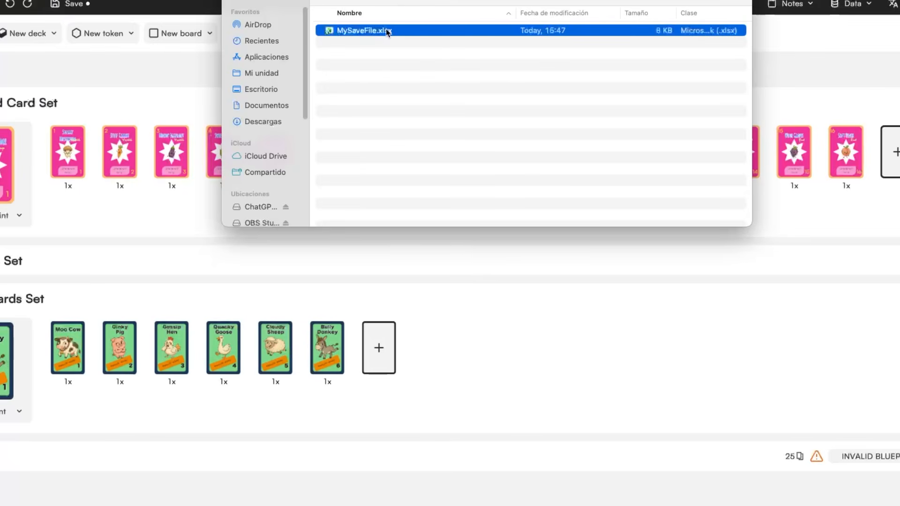
double_click(387, 31)
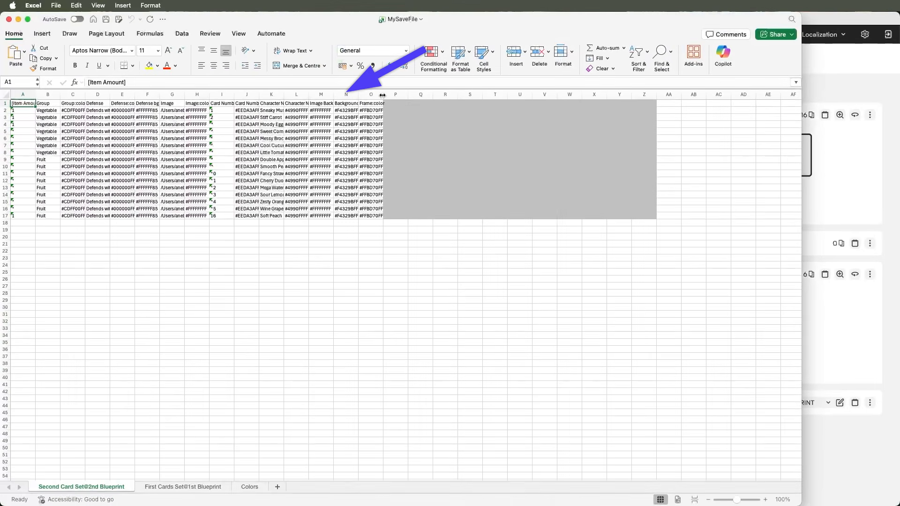
drag(382, 94, 427, 94)
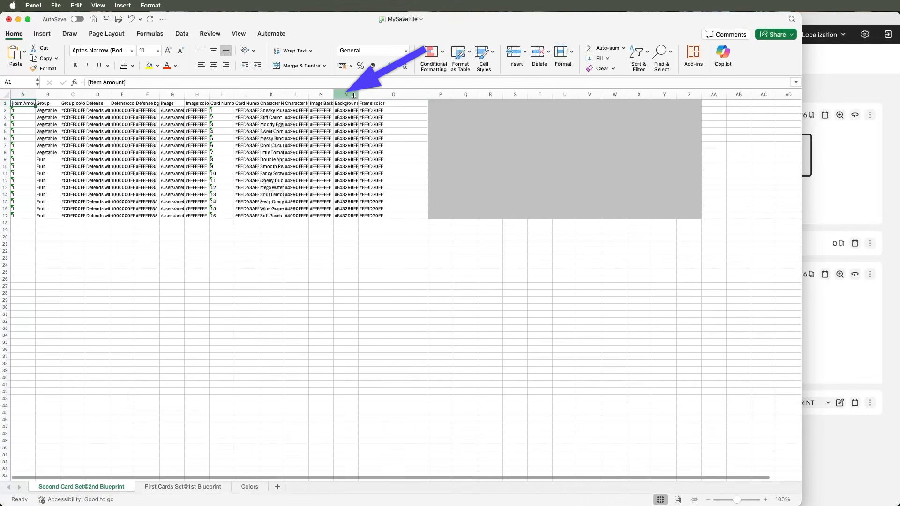
drag(362, 94, 387, 95)
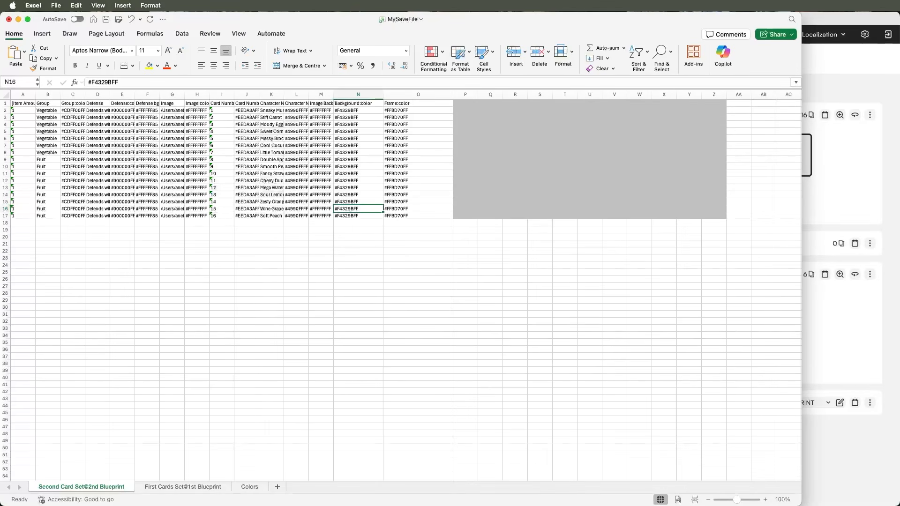
click(405, 505)
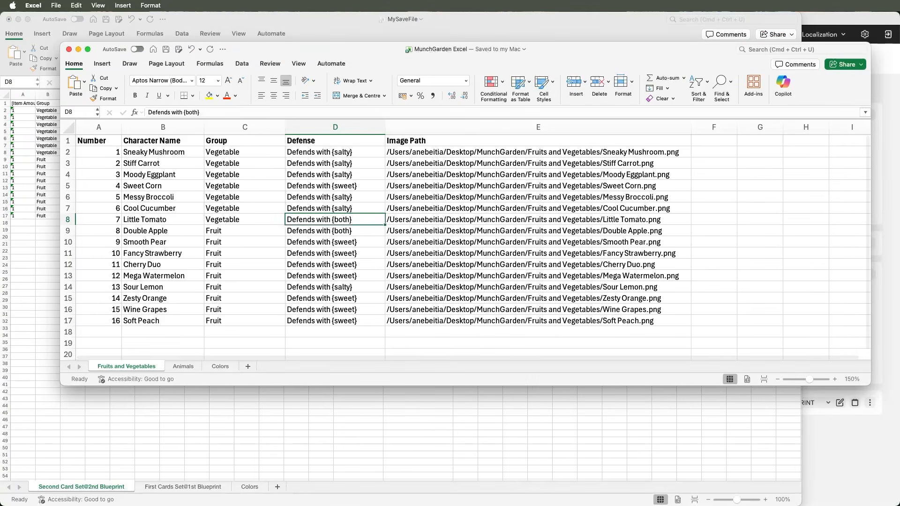
- Copy the hex colours F3:F18 from MunchGarden's Colors sheet into MySaveFile cells N2:N17
click(226, 366)
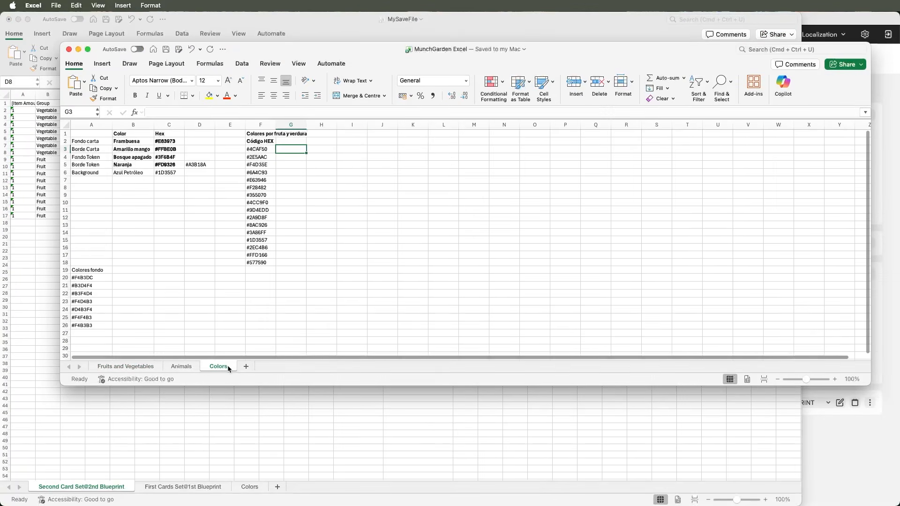
drag(264, 167, 257, 266)
key(super+c)
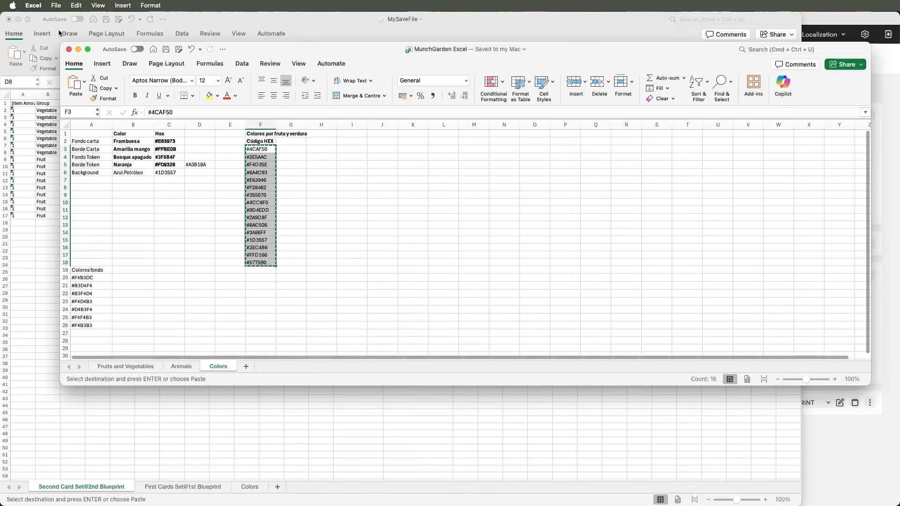
click(77, 49)
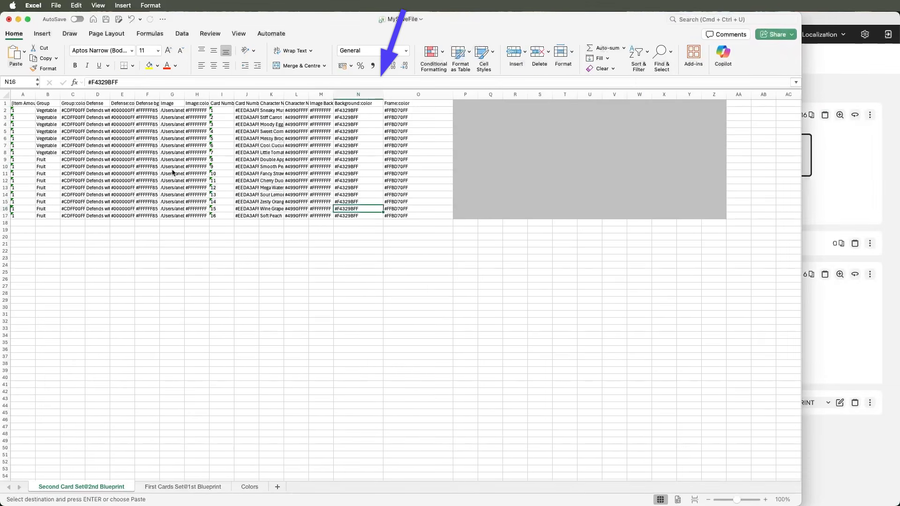
drag(359, 110, 352, 215)
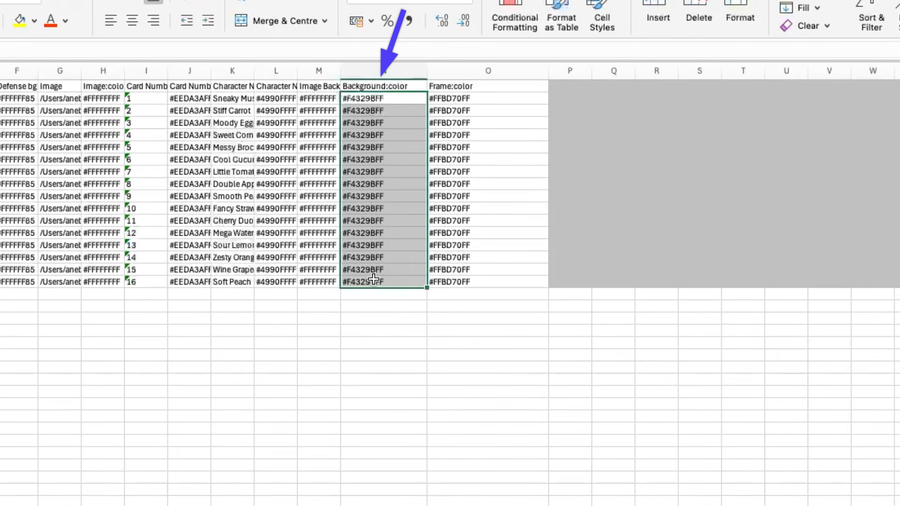
key(super+v)
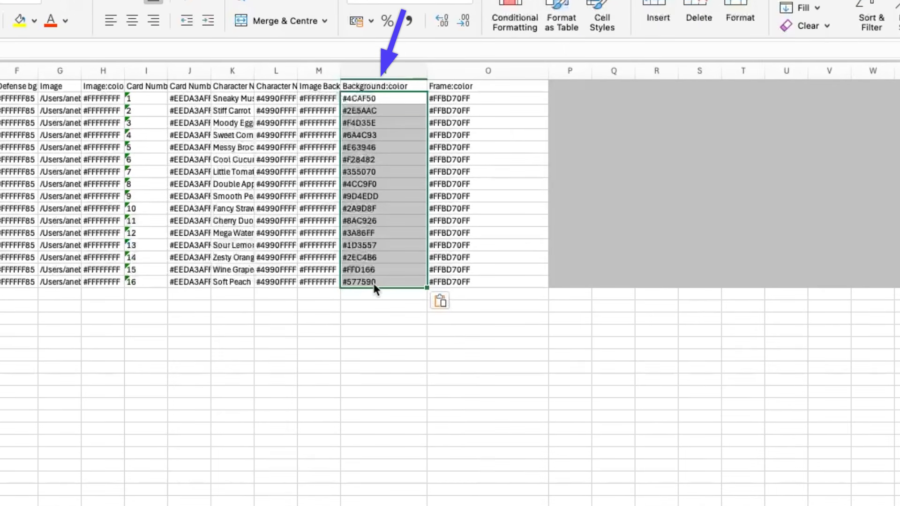
click(324, 354)
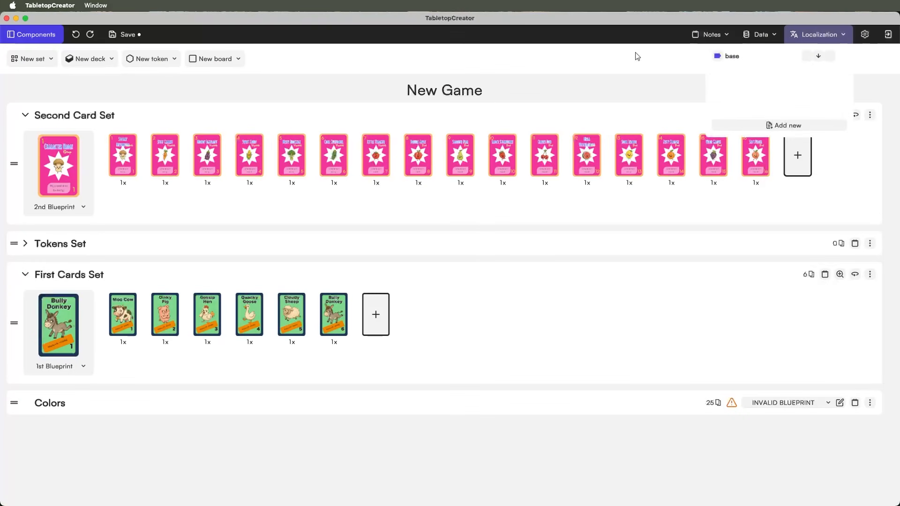
- Re-import MySaveFile.xlsx in replace mode after reviewing the column mappings
click(757, 44)
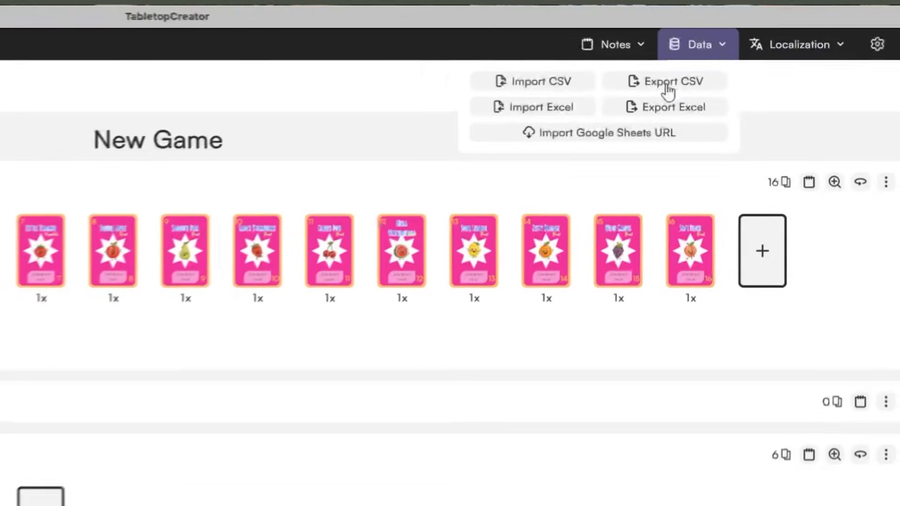
click(533, 107)
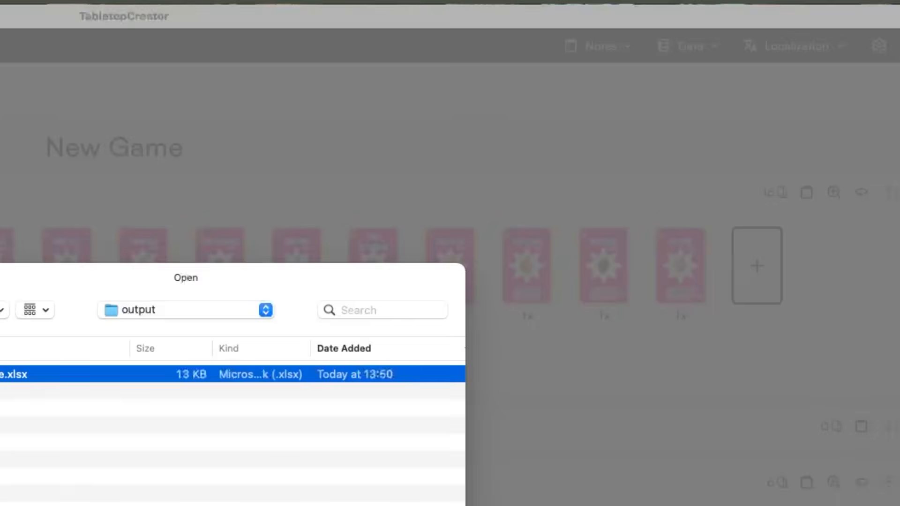
key(Return)
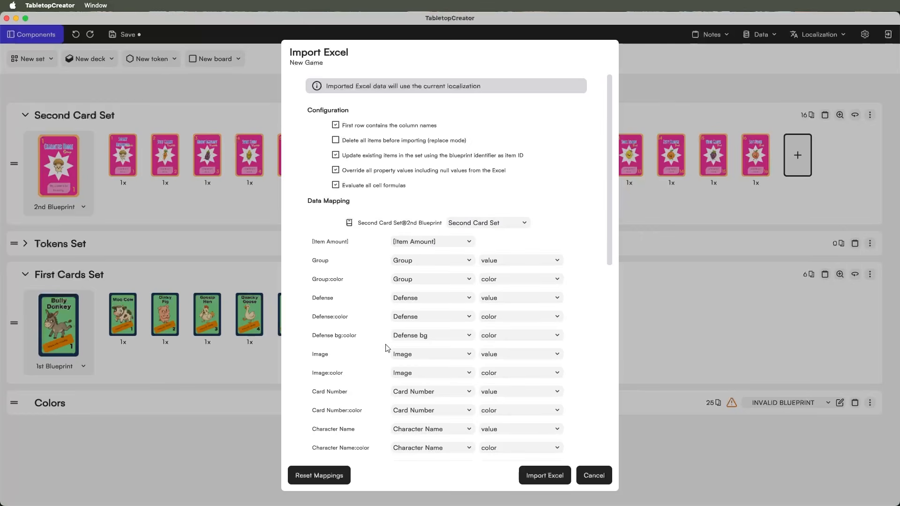
scroll(387, 348, down, 10)
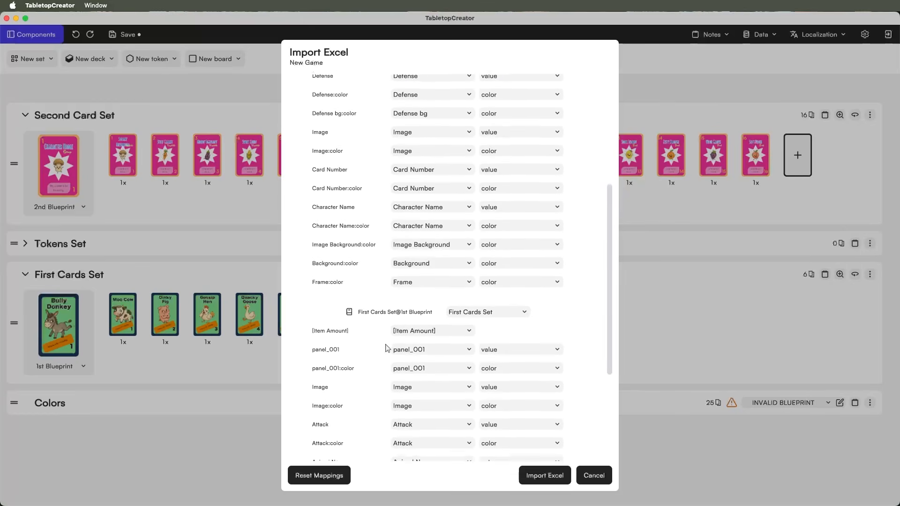
scroll(388, 347, down, 3)
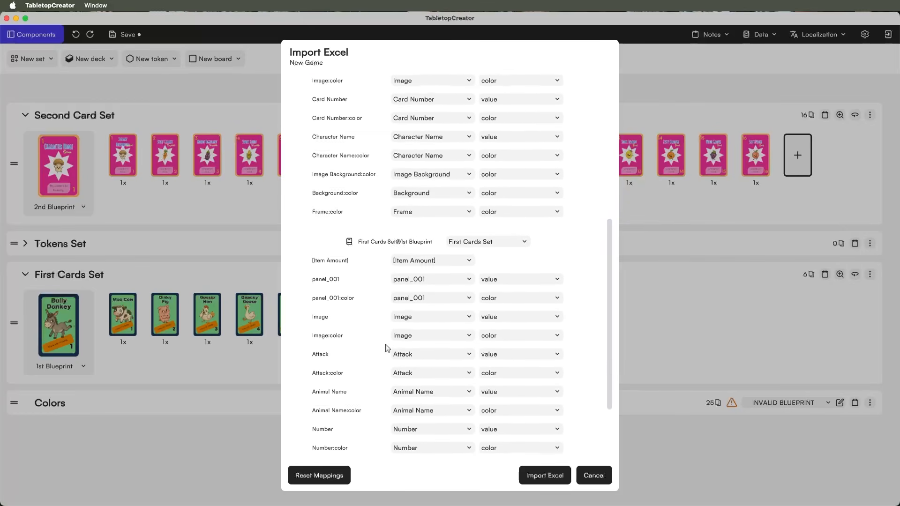
scroll(387, 348, up, 4)
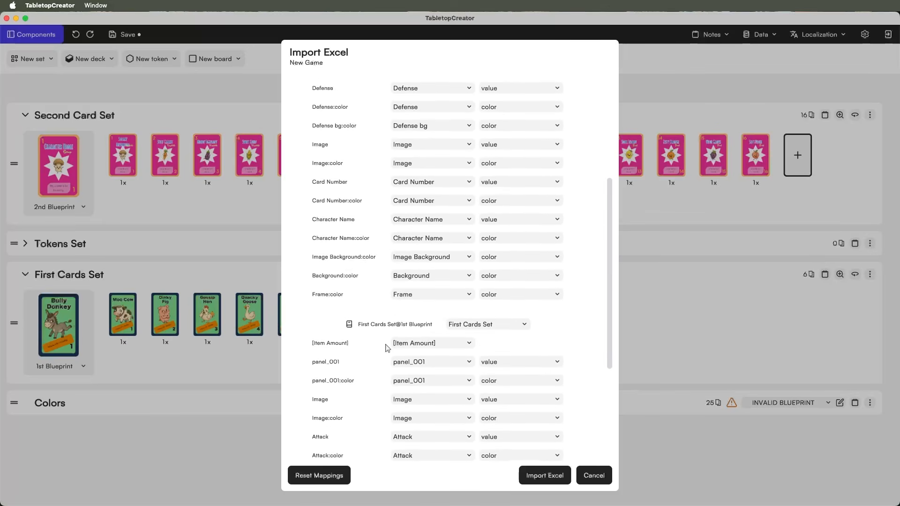
scroll(387, 348, up, 5)
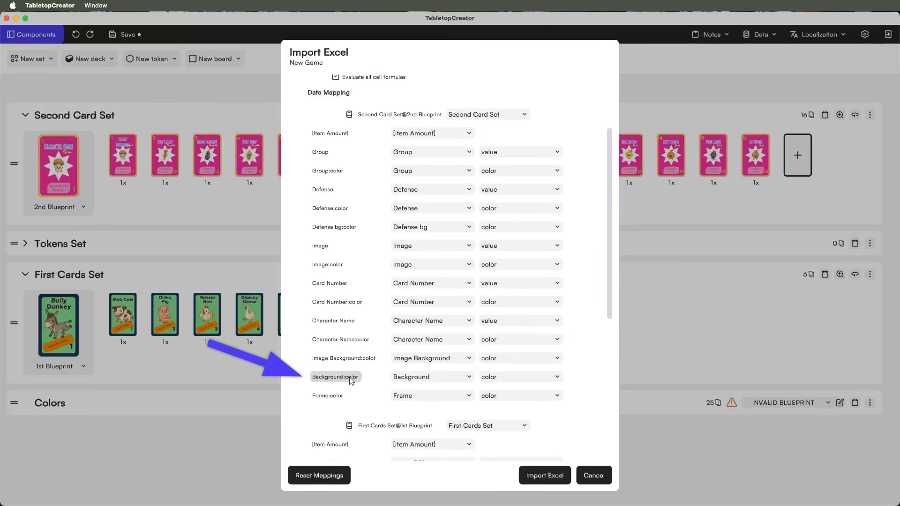
scroll(366, 378, down, 10)
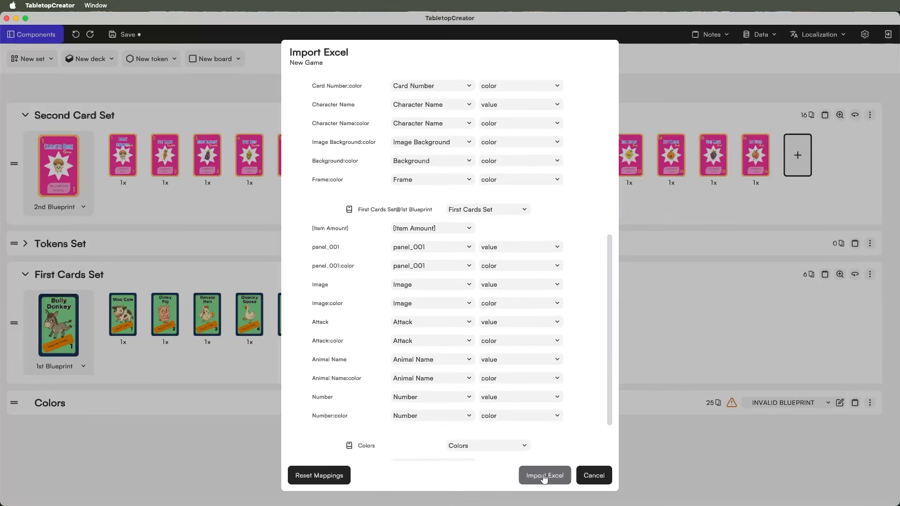
scroll(460, 267, up, 15)
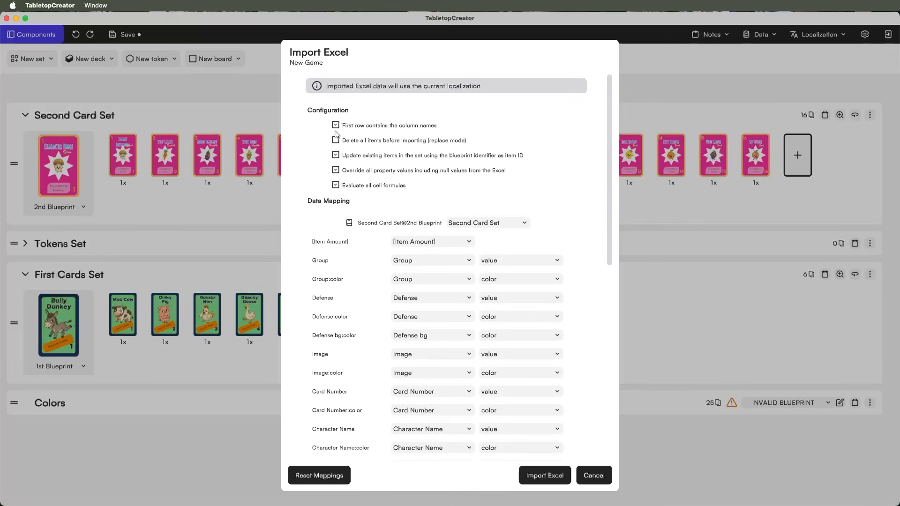
click(541, 478)
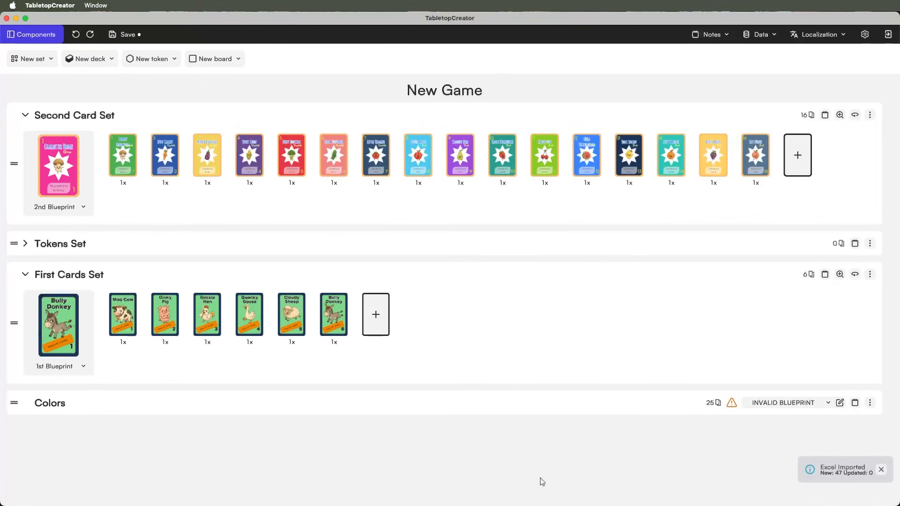
click(124, 168)
click(494, 492)
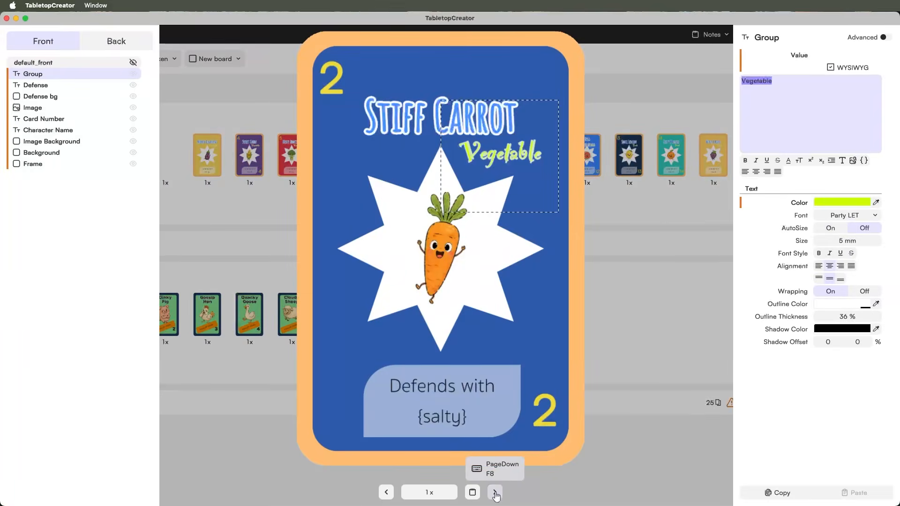
click(495, 492)
click(495, 492)
click(495, 492)
click(494, 492)
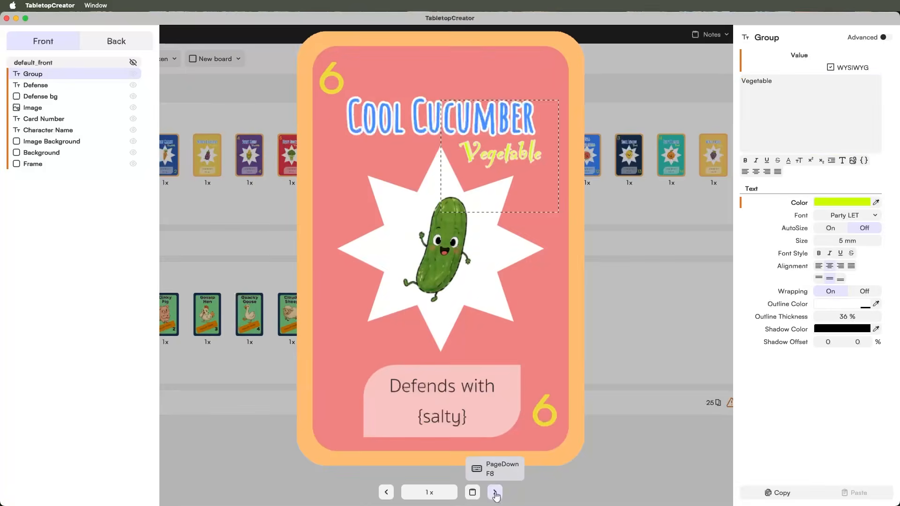
click(494, 492)
click(494, 492)
click(495, 492)
click(494, 492)
click(494, 492)
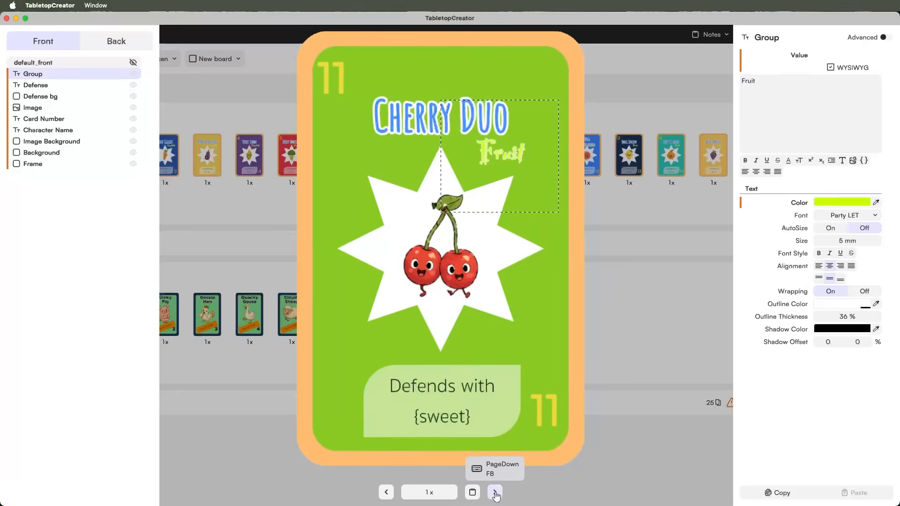
click(494, 492)
click(494, 492)
click(494, 492)
click(494, 492)
click(494, 492)
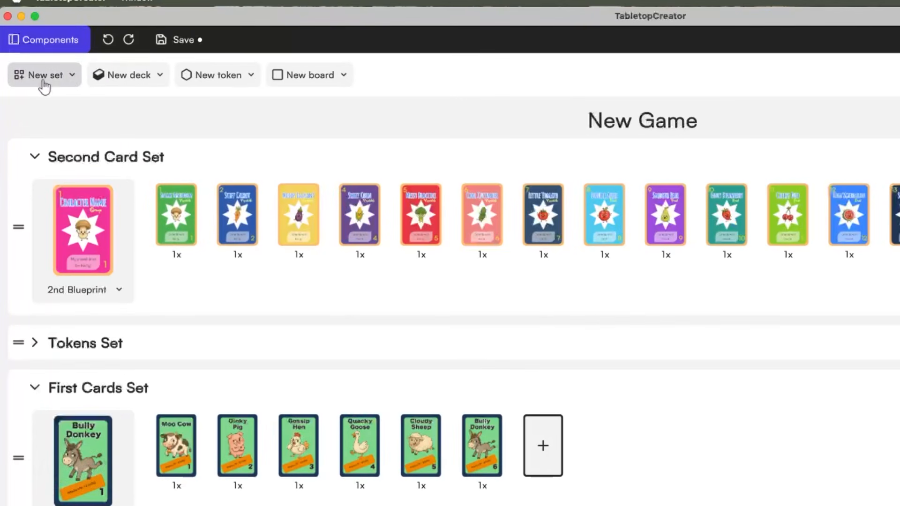
- Switch the workspace to the Variables view from the Components menu
click(61, 40)
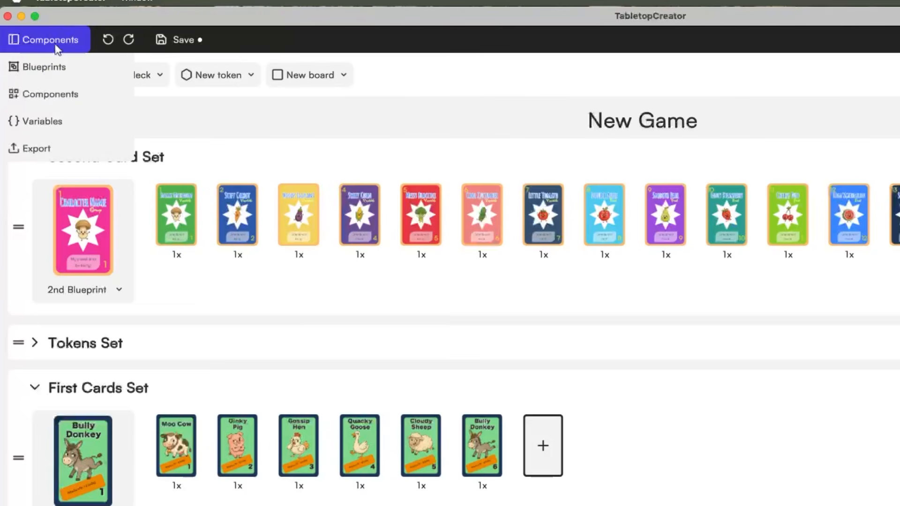
click(49, 119)
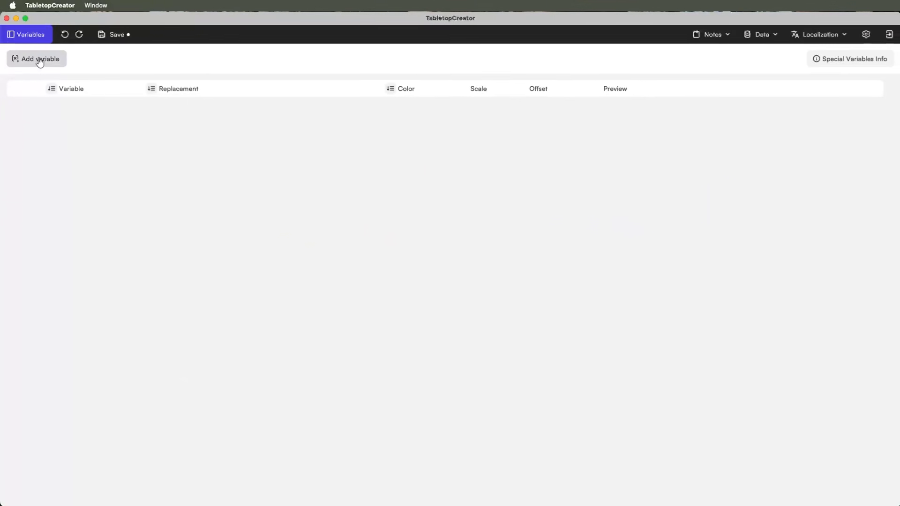
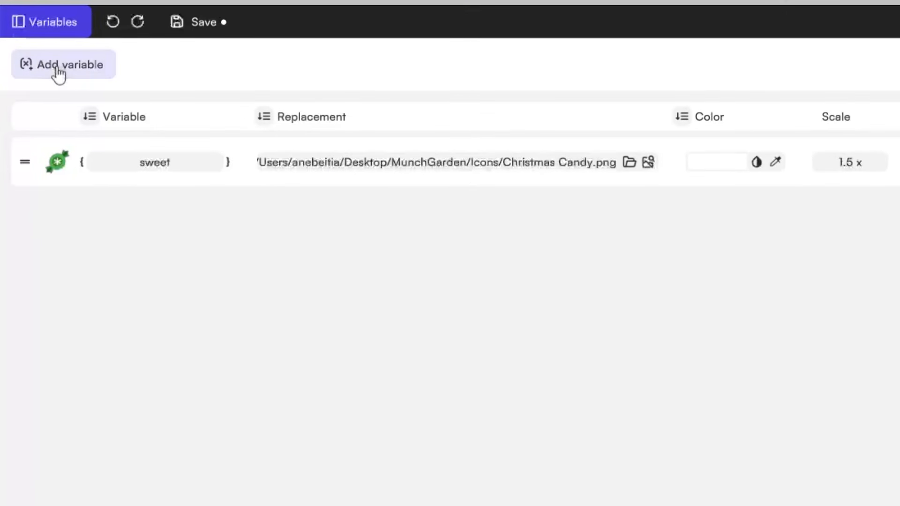
- Add a new variable and rename it salty
click(59, 71)
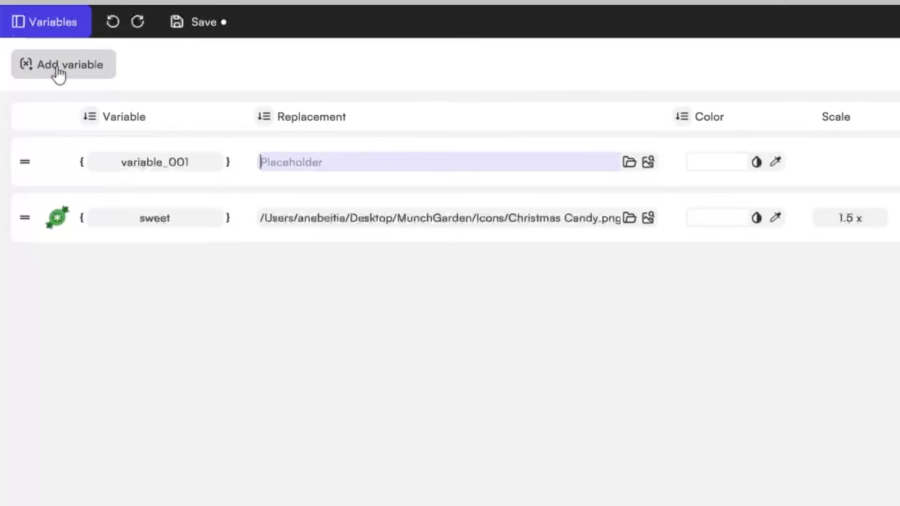
double_click(165, 162)
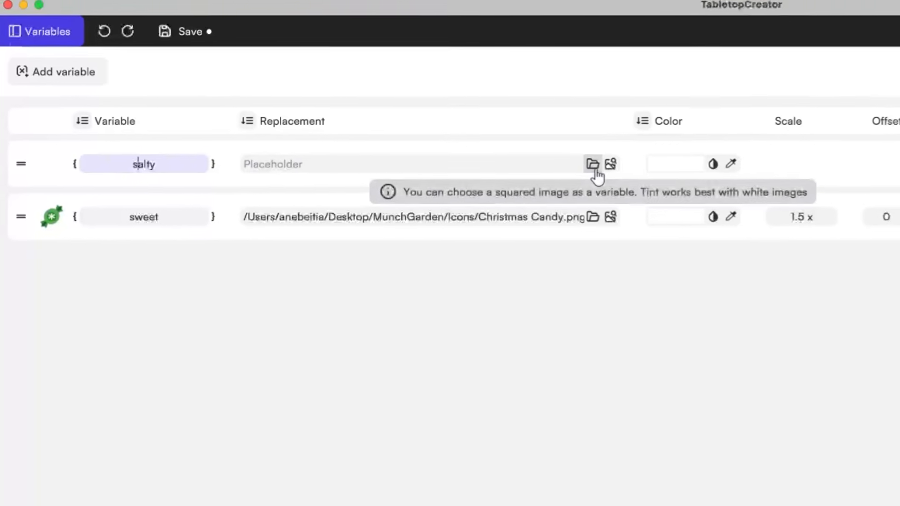
click(629, 162)
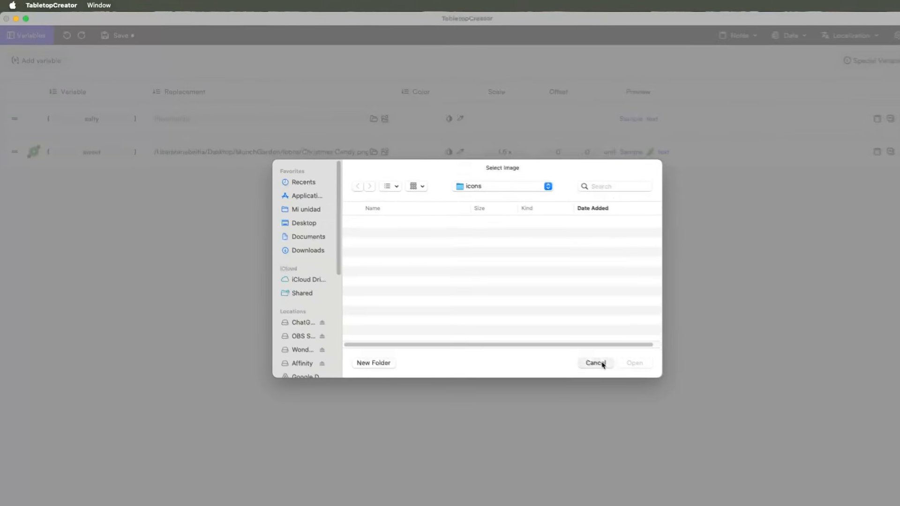
click(813, 495)
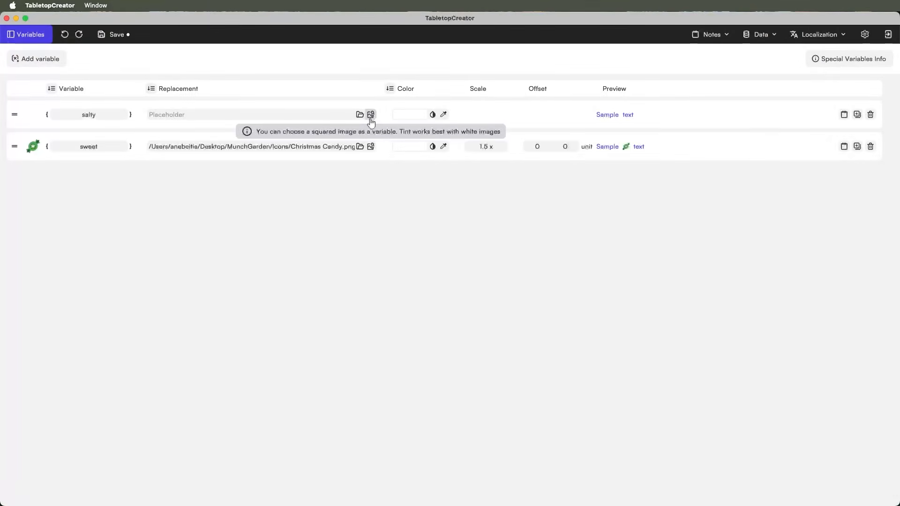
- Give salty the Food/salt-shaker icon from the Icons library with a black tint
click(371, 116)
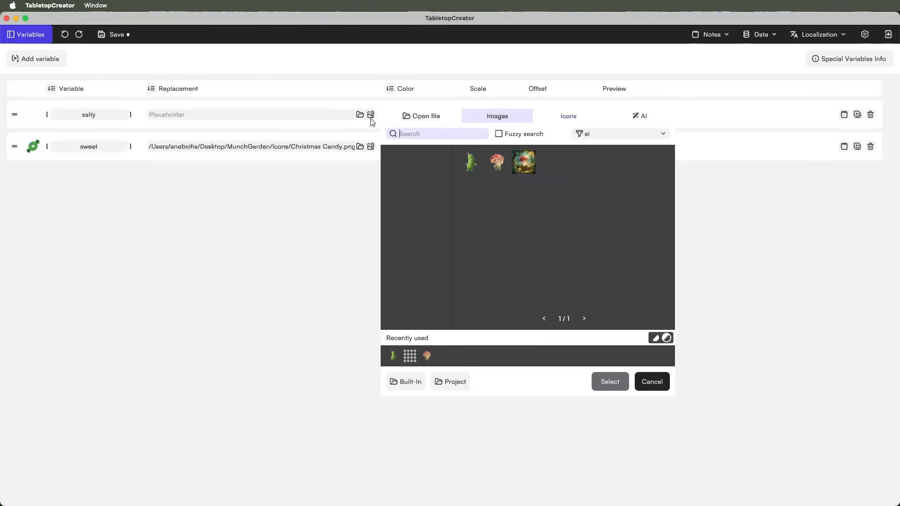
click(569, 116)
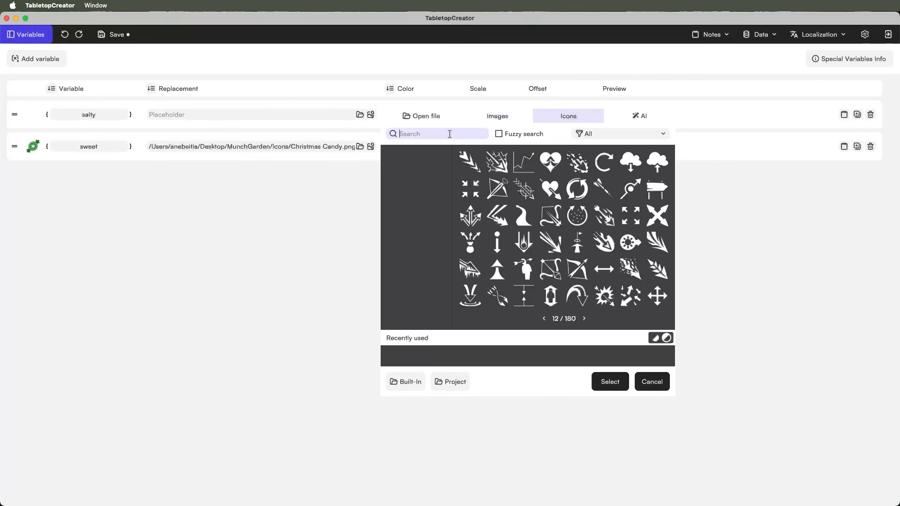
text(salt)
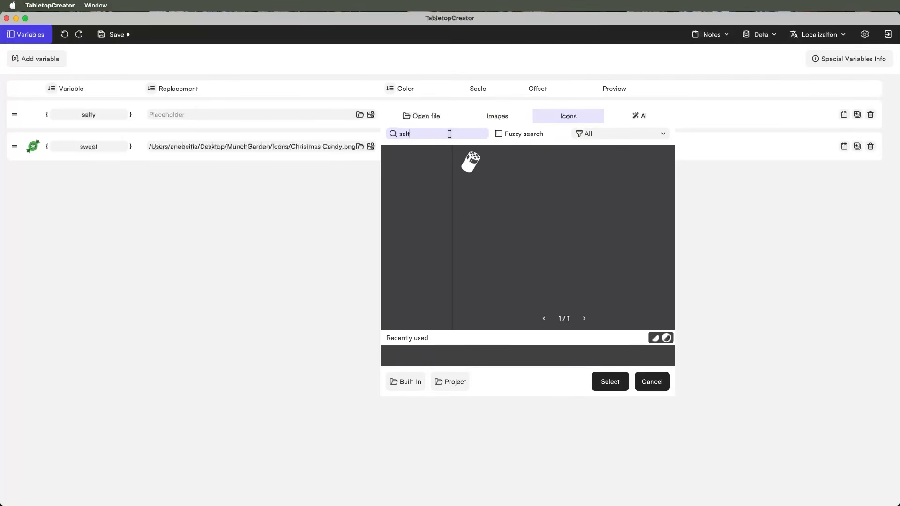
click(470, 162)
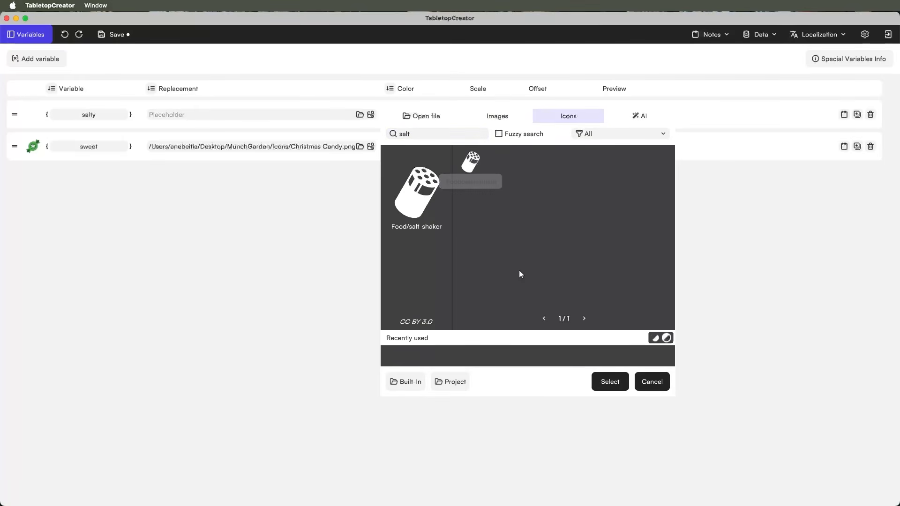
key(Return)
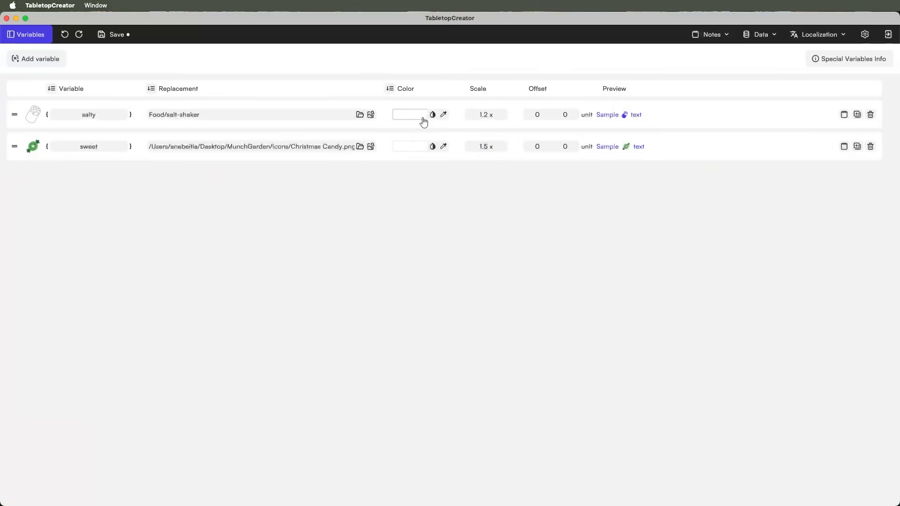
click(427, 119)
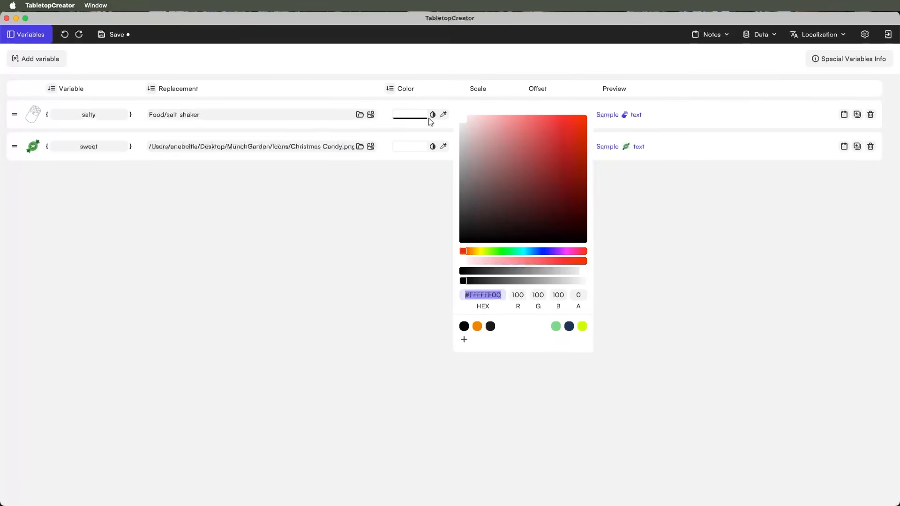
click(314, 115)
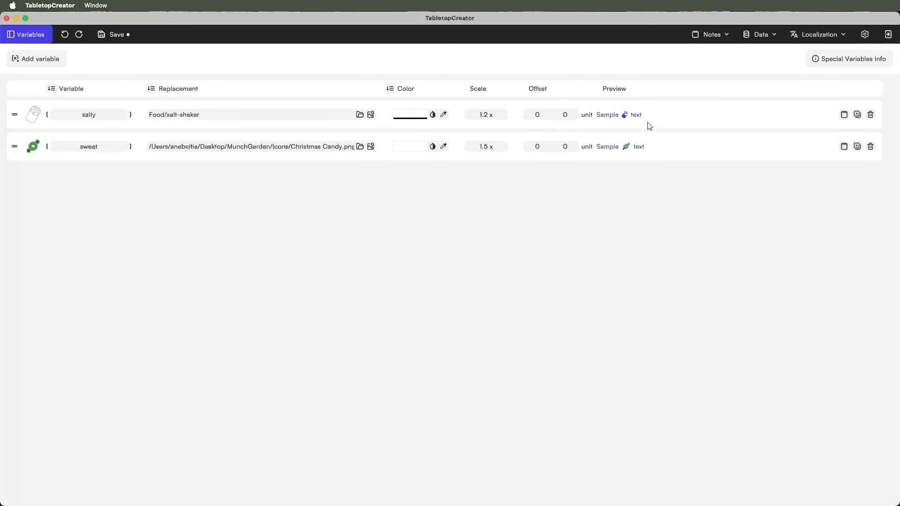
click(21, 36)
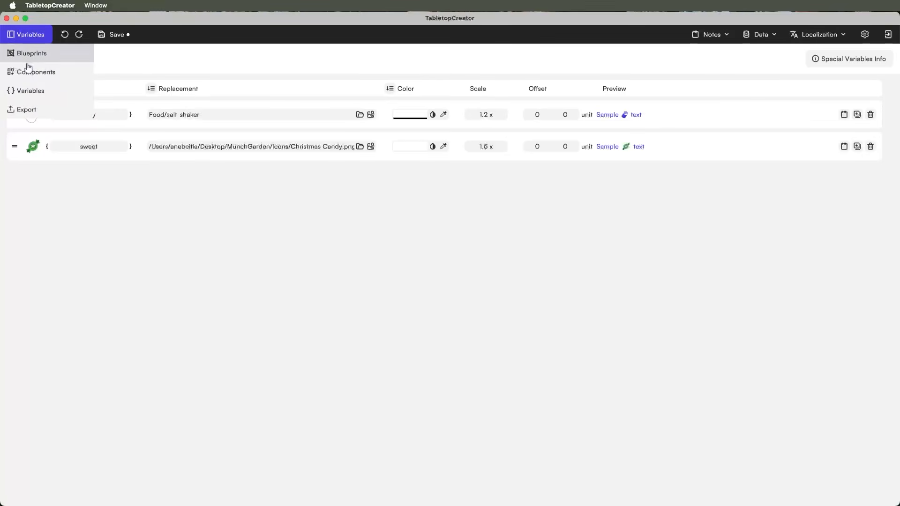
- Open the Sneaky Mushroom card in Components and step forward through the card set
click(28, 70)
click(122, 155)
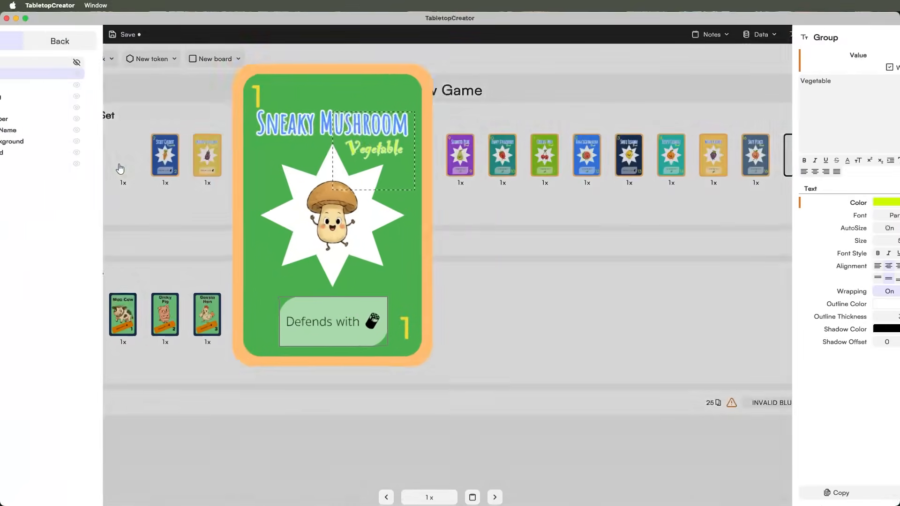
click(494, 492)
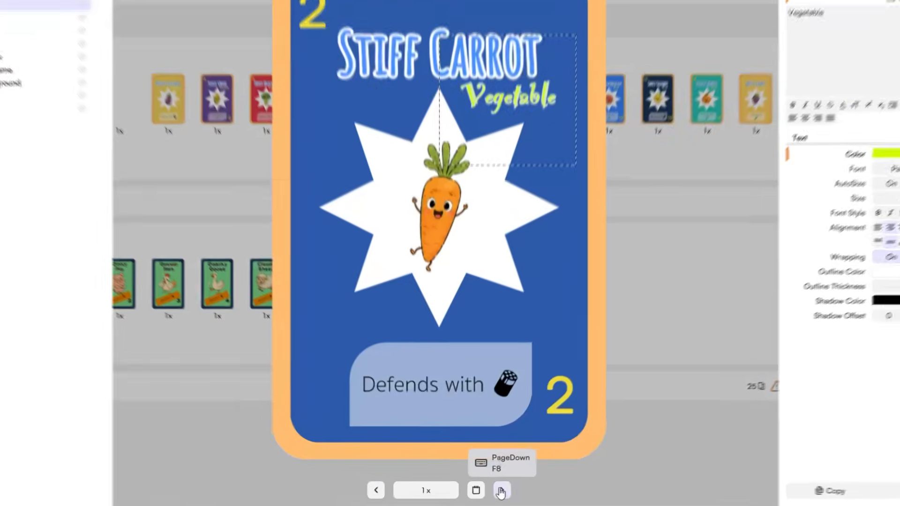
click(495, 492)
click(494, 492)
click(558, 474)
click(558, 475)
click(558, 475)
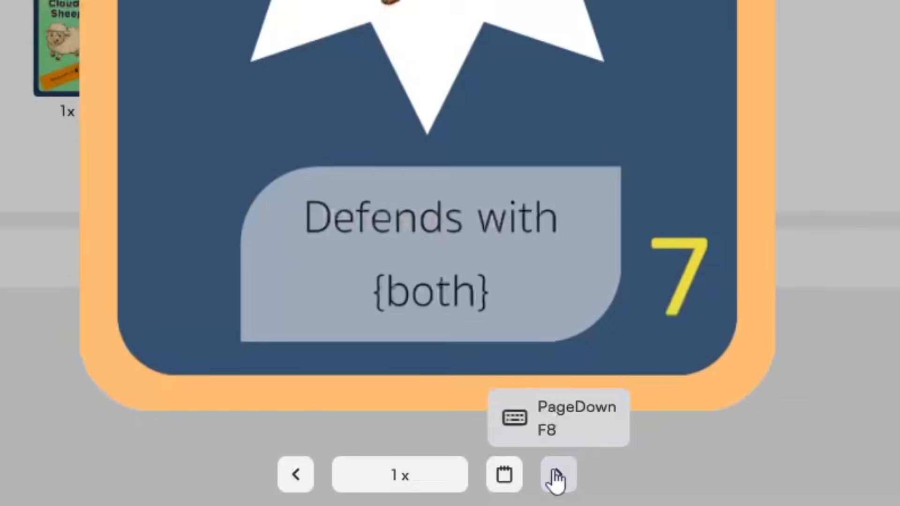
click(557, 474)
click(557, 474)
click(557, 475)
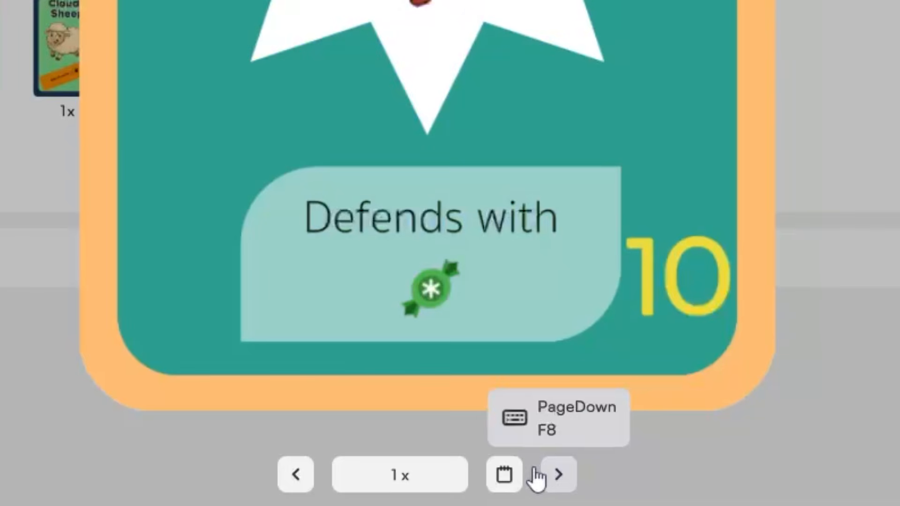
- Step back to card 7, which still shows {both} as literal text, and close the card view
click(296, 475)
click(296, 475)
click(296, 475)
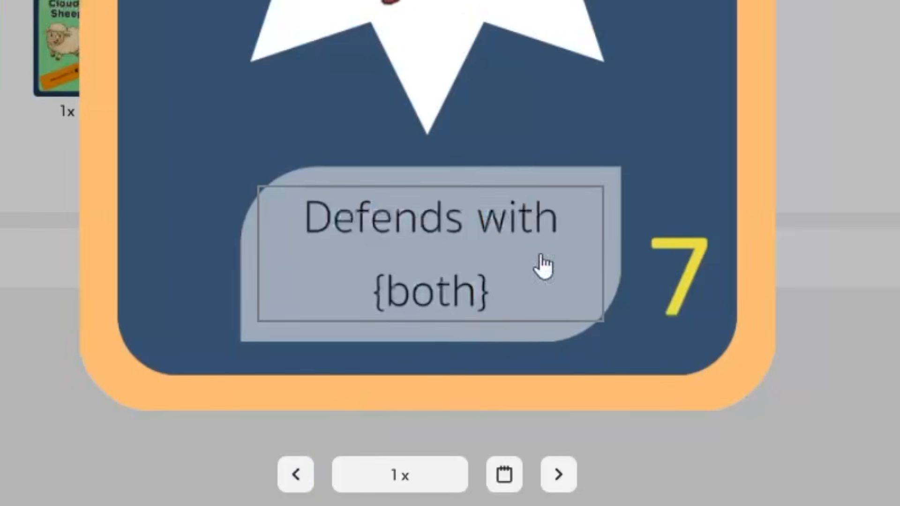
key(Escape)
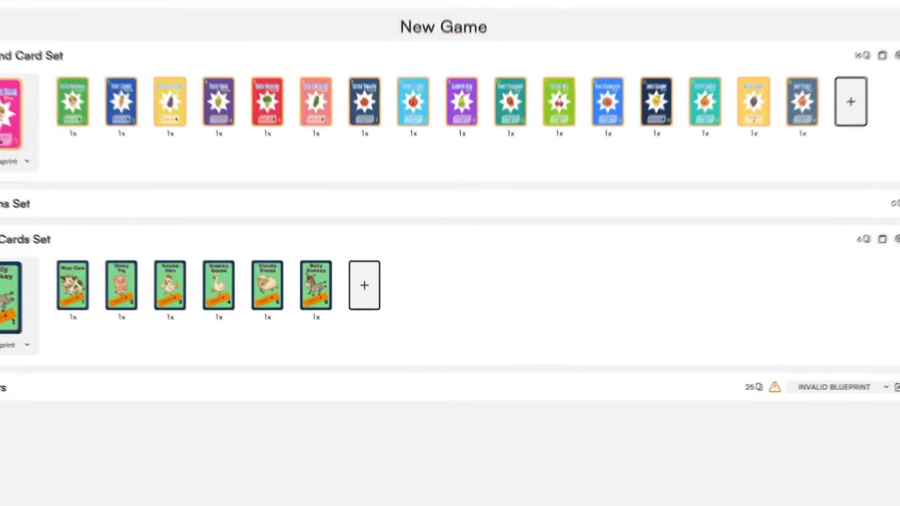
click(32, 34)
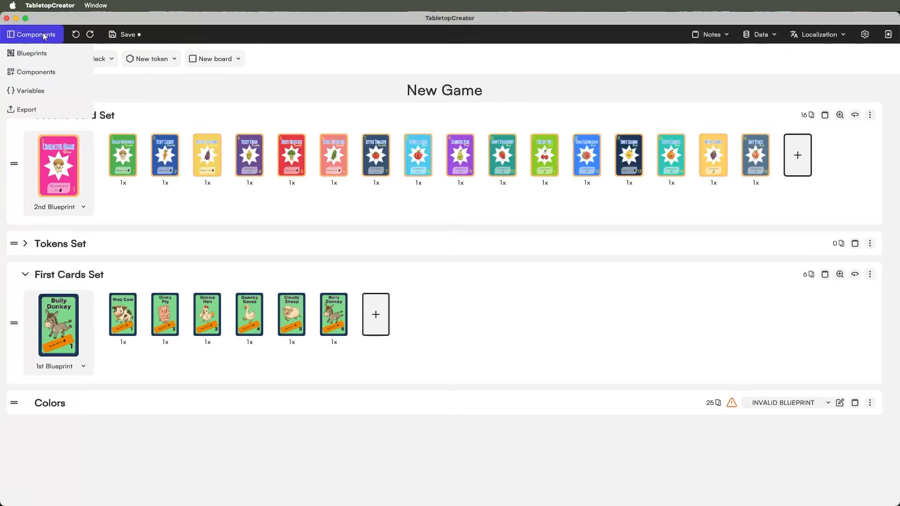
- Add a new variable in the Variables view and name it both
click(32, 91)
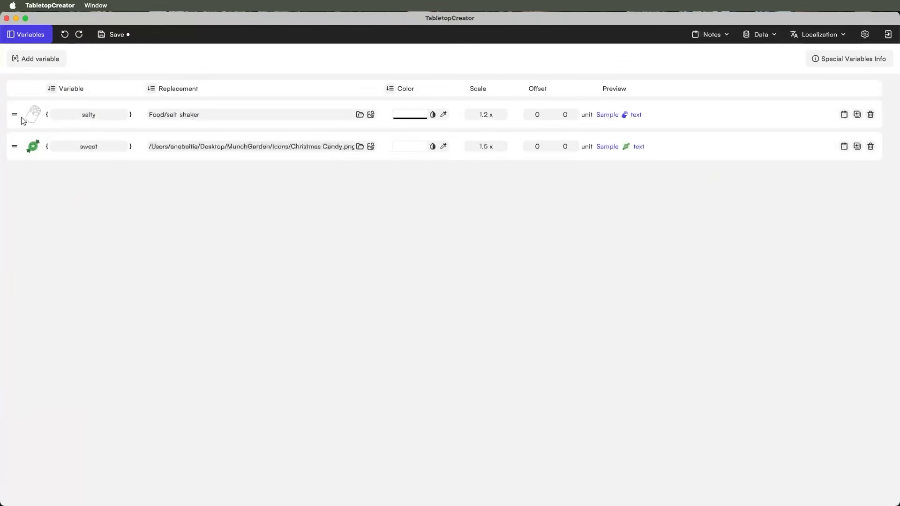
click(39, 60)
double_click(107, 113)
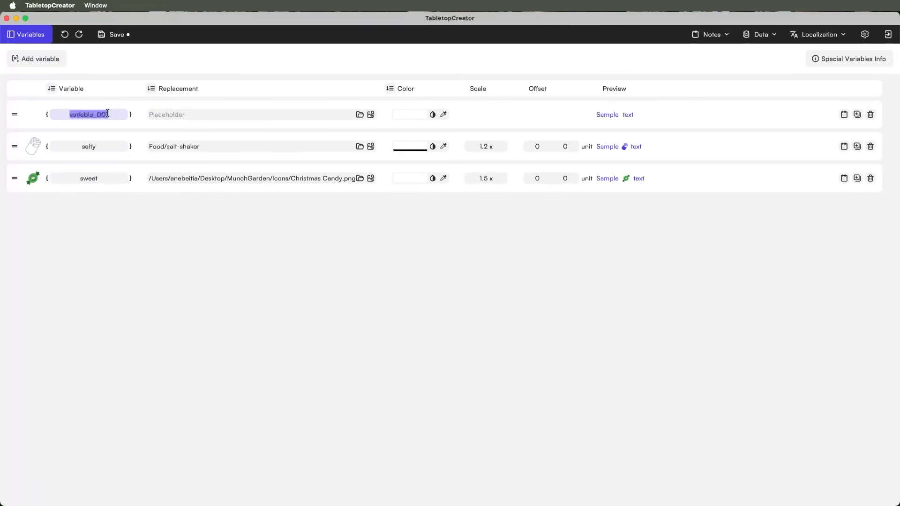
text(both)
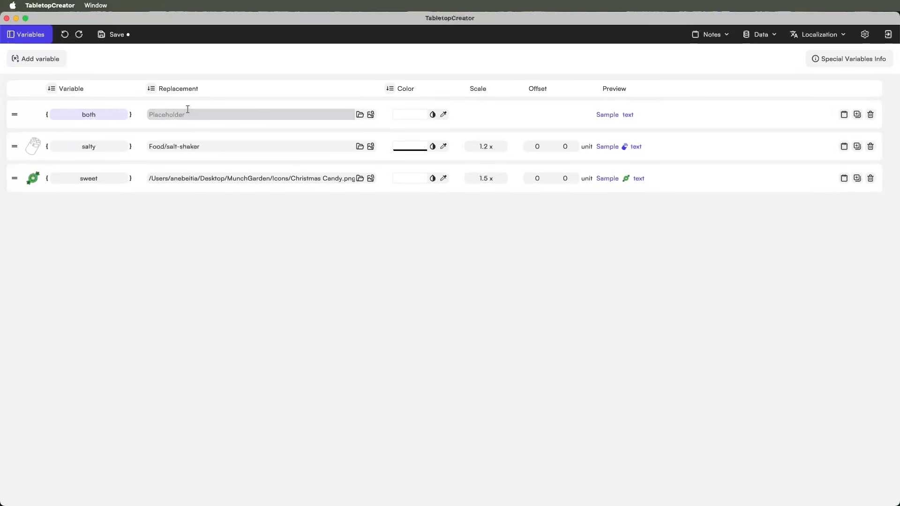
- Set the both variable's replacement to {salty}/{sweet}
click(325, 117)
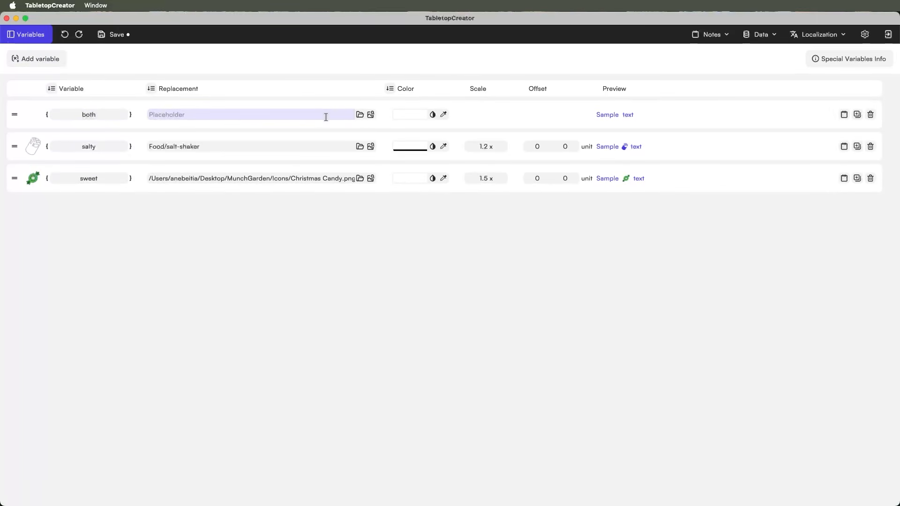
text({salty)
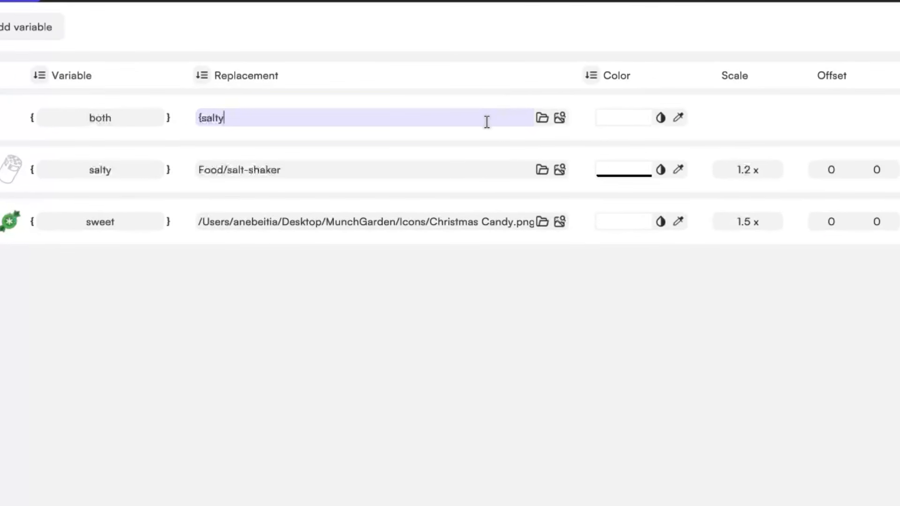
text(}/{)
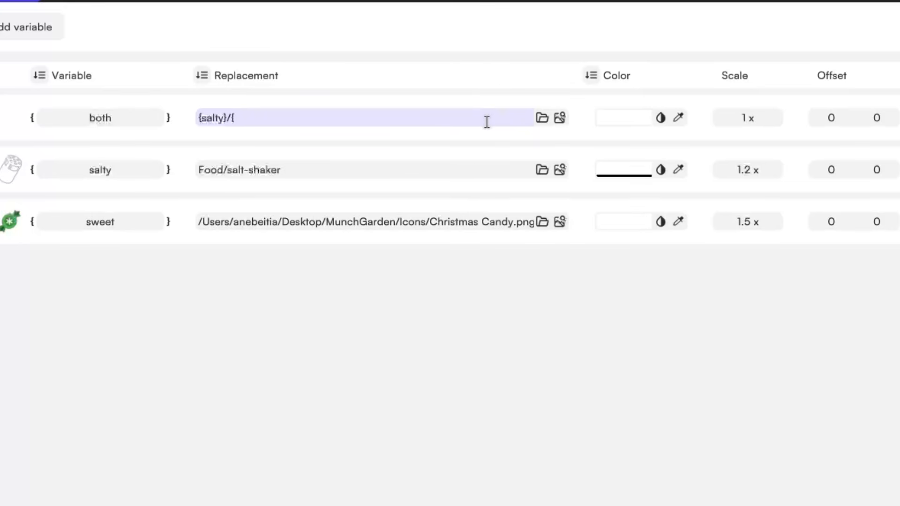
text(eet})
click(359, 388)
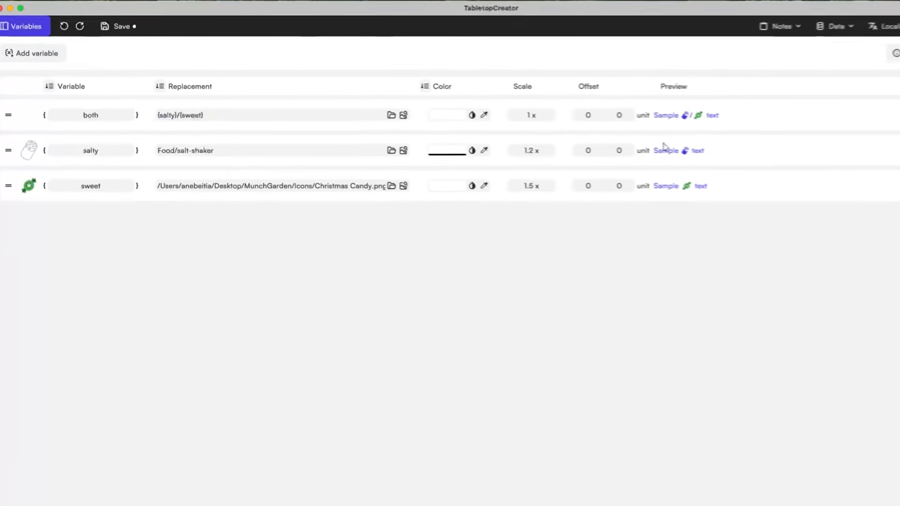
click(36, 35)
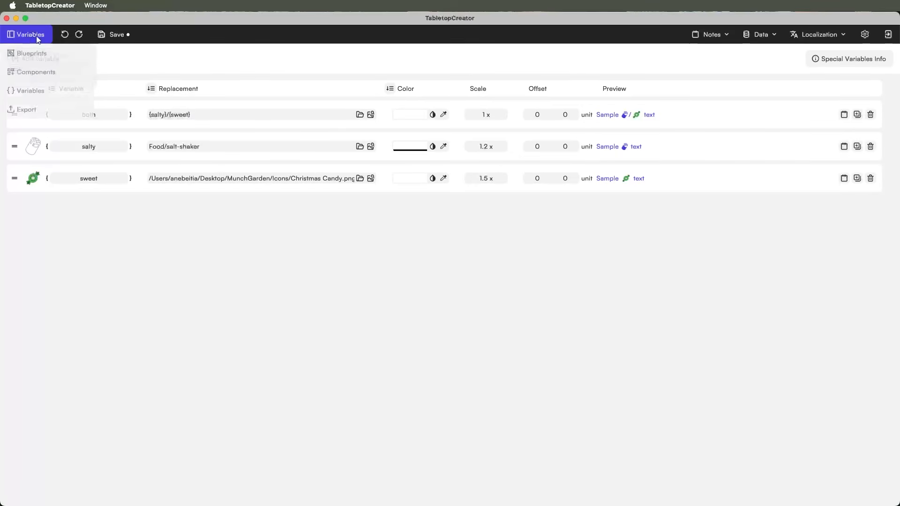
click(41, 72)
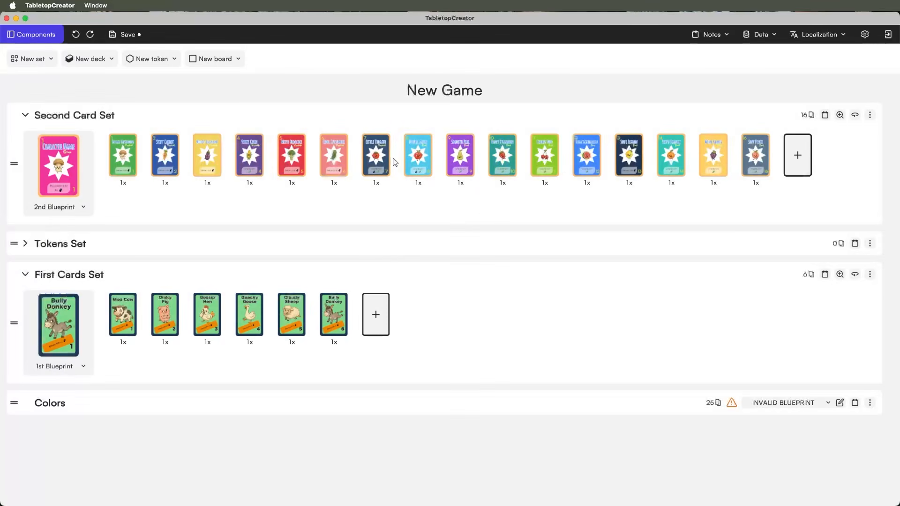
click(288, 169)
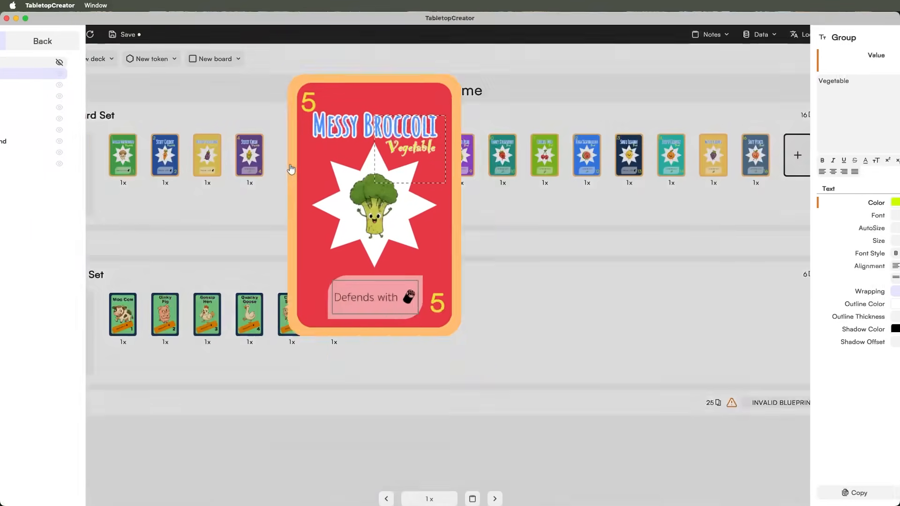
click(495, 493)
click(495, 493)
click(494, 493)
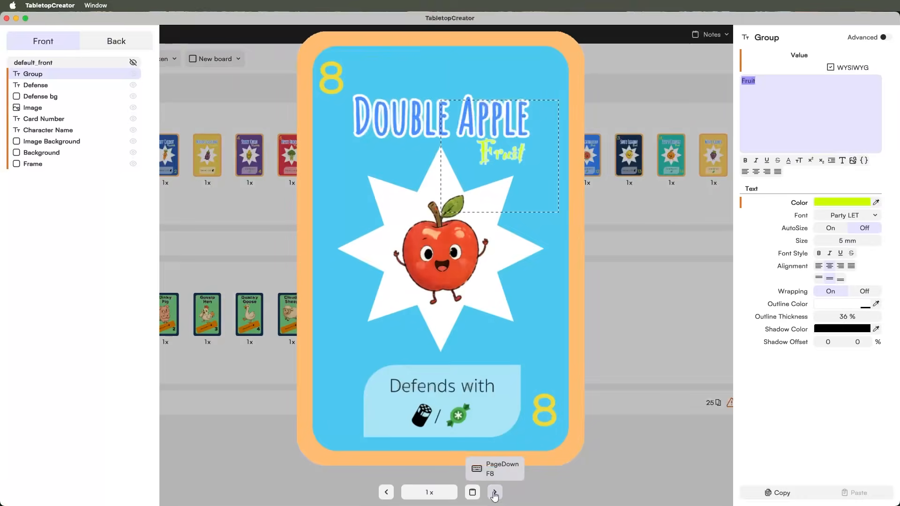
click(494, 493)
click(495, 493)
click(495, 493)
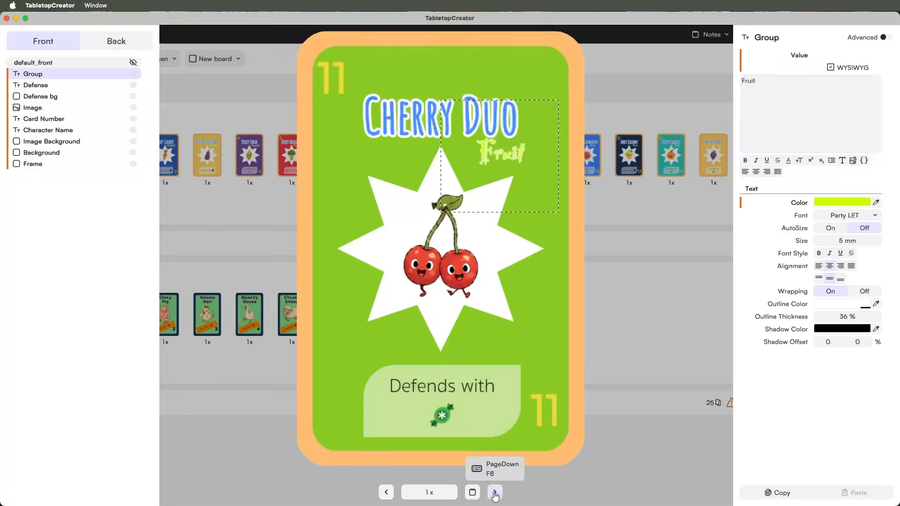
click(495, 493)
click(494, 493)
click(495, 493)
click(33, 34)
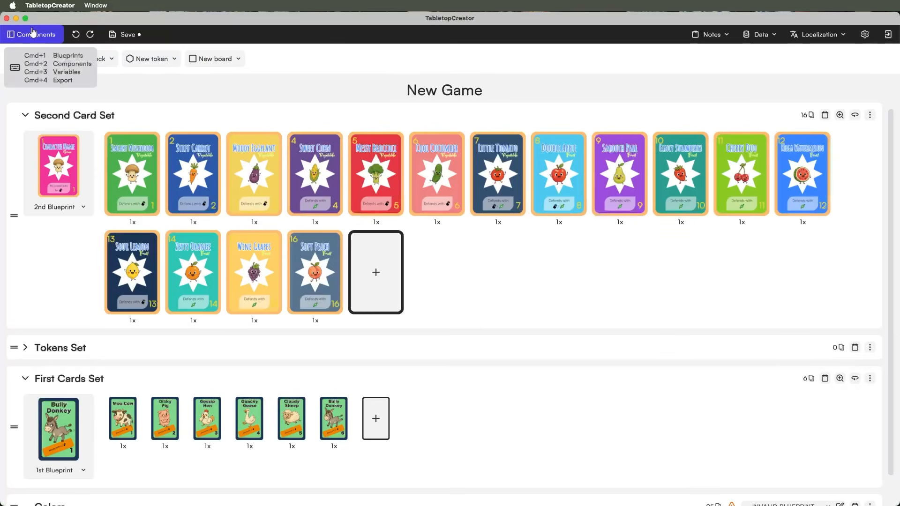
click(29, 91)
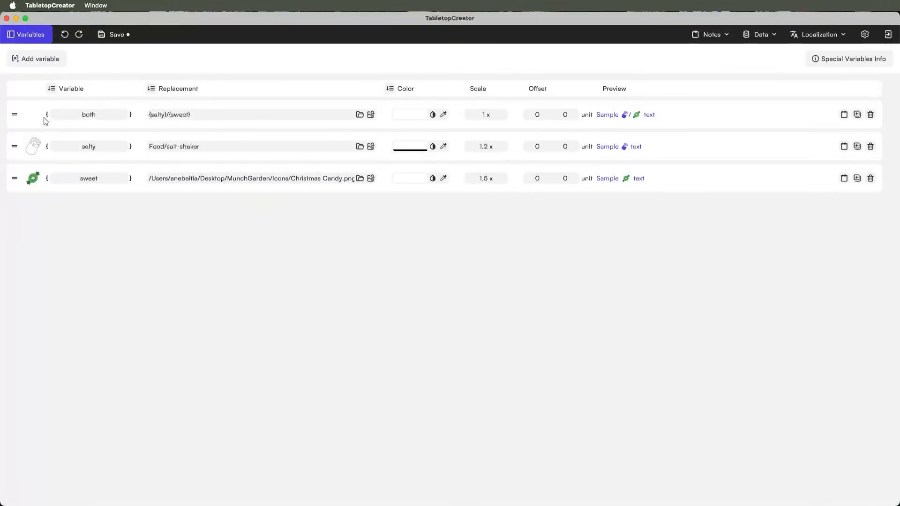
- Add a new variable and rename variable_001 to pl
click(39, 59)
double_click(108, 112)
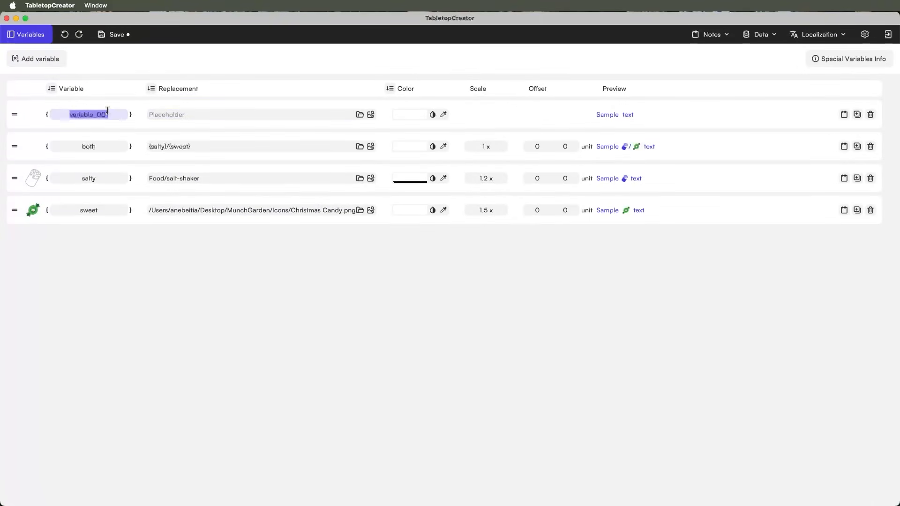
text(pl)
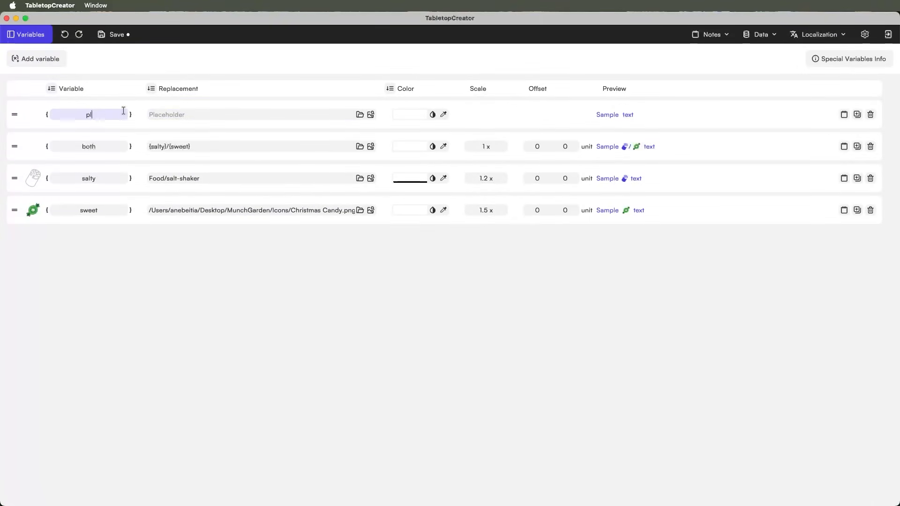
- Enter Brave Farmer as the pl variable's replacement text
click(213, 113)
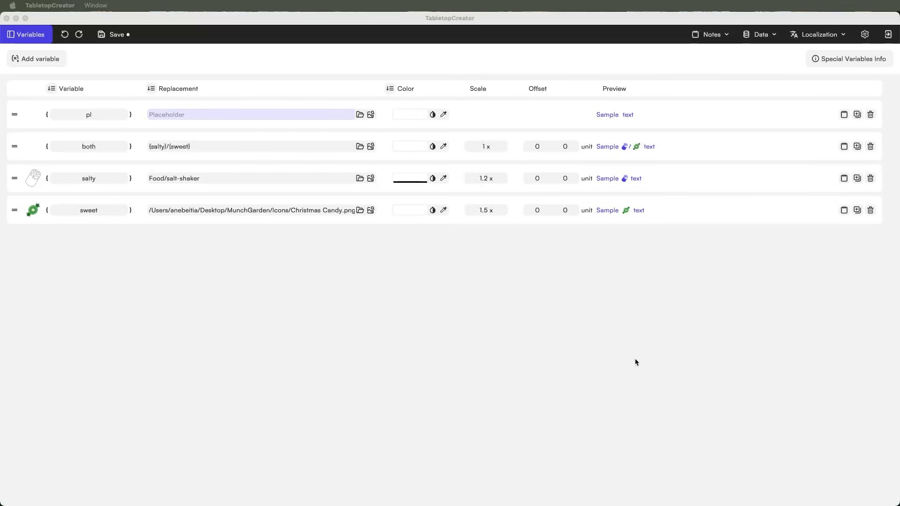
click(282, 114)
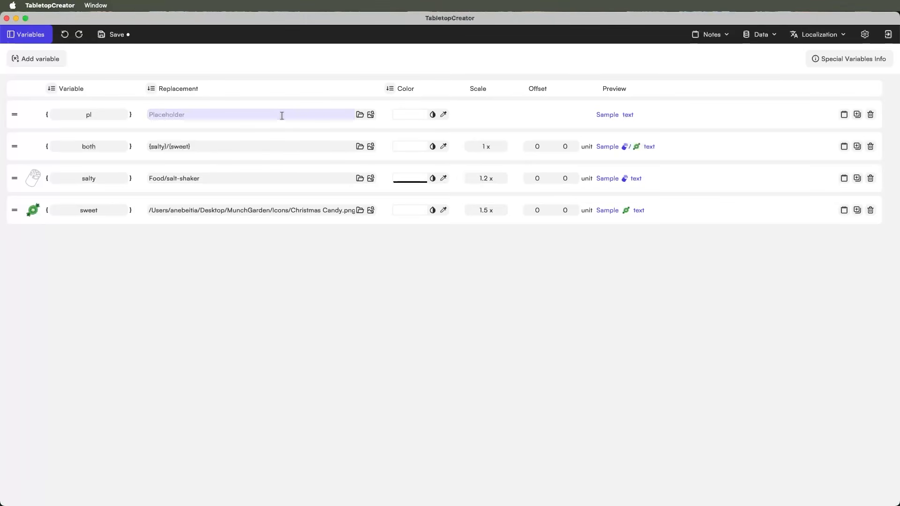
text(l)
text(ntrepid Gardener)
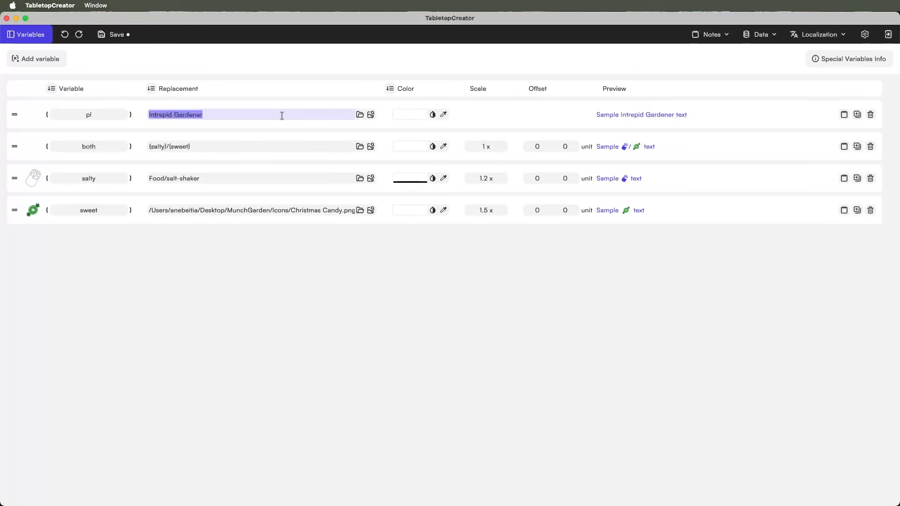
key(BackSpace)
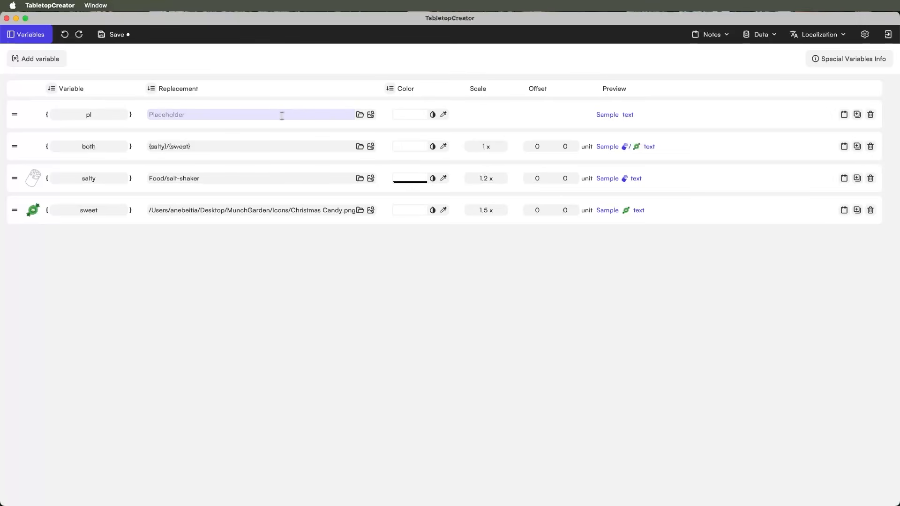
text(Brave)
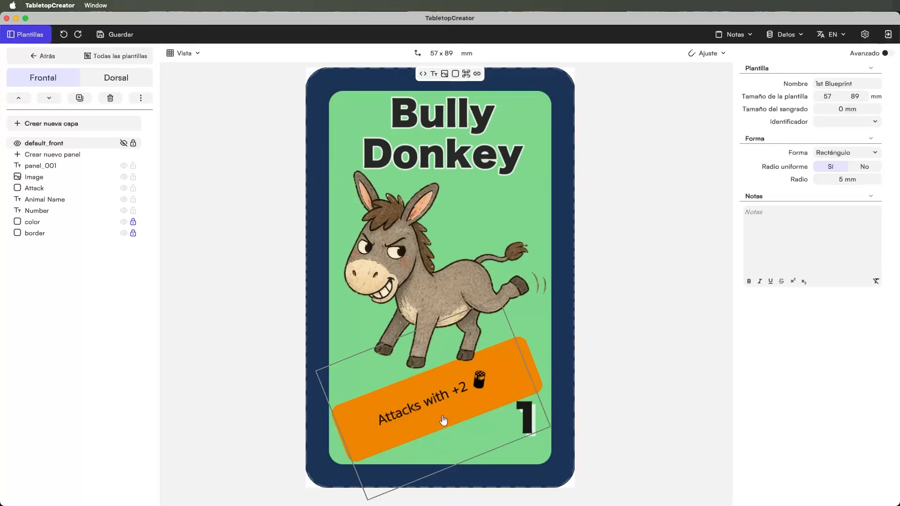
click(442, 419)
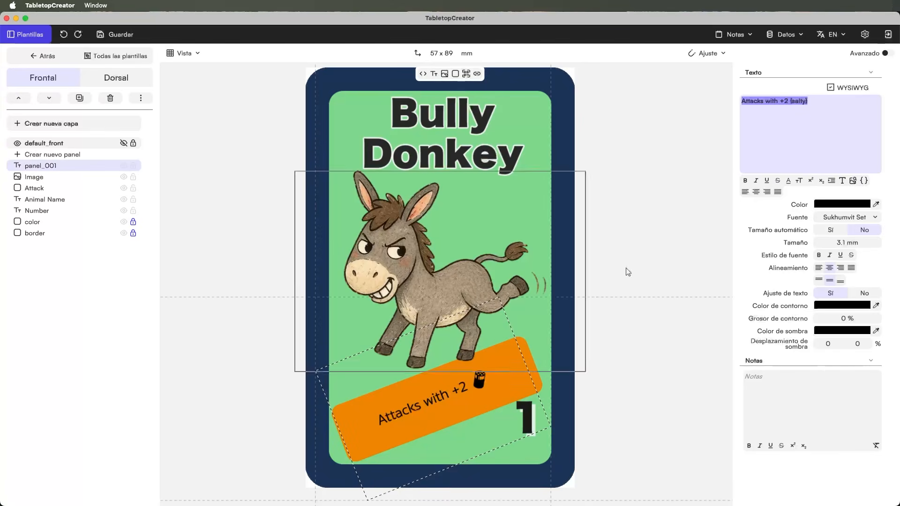
click(846, 97)
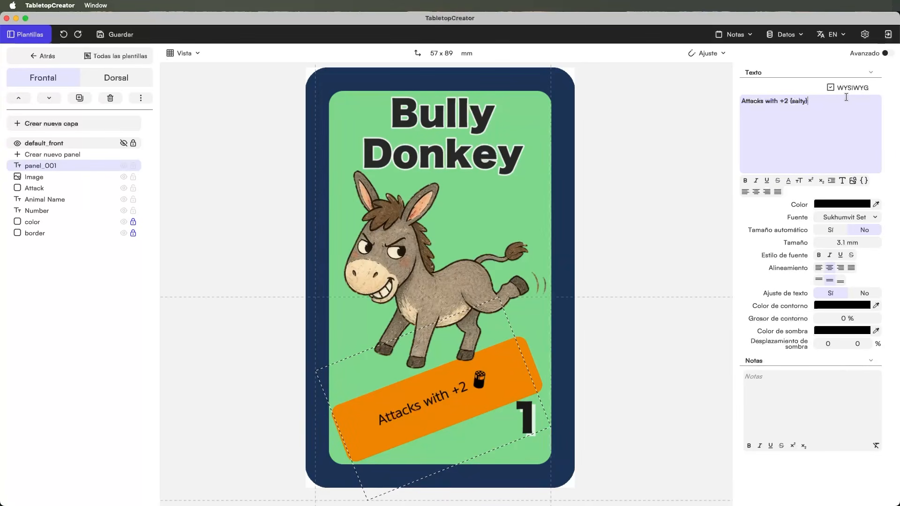
click(872, 179)
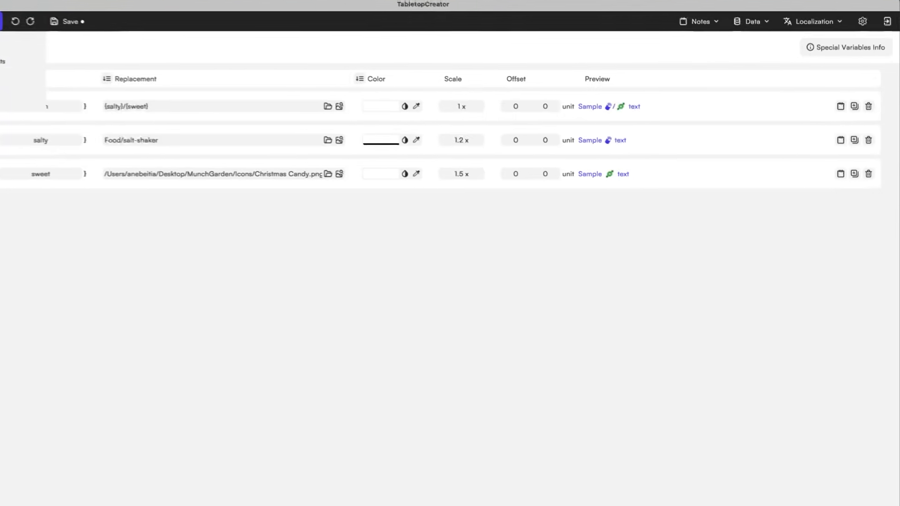
click(33, 37)
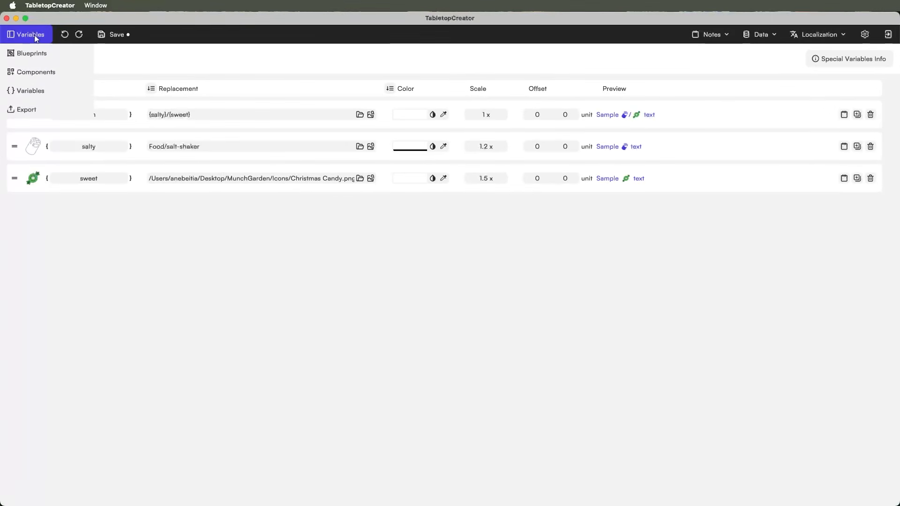
- Open the 45 x 68 mm back design of the 2nd Blueprint from Components
click(27, 73)
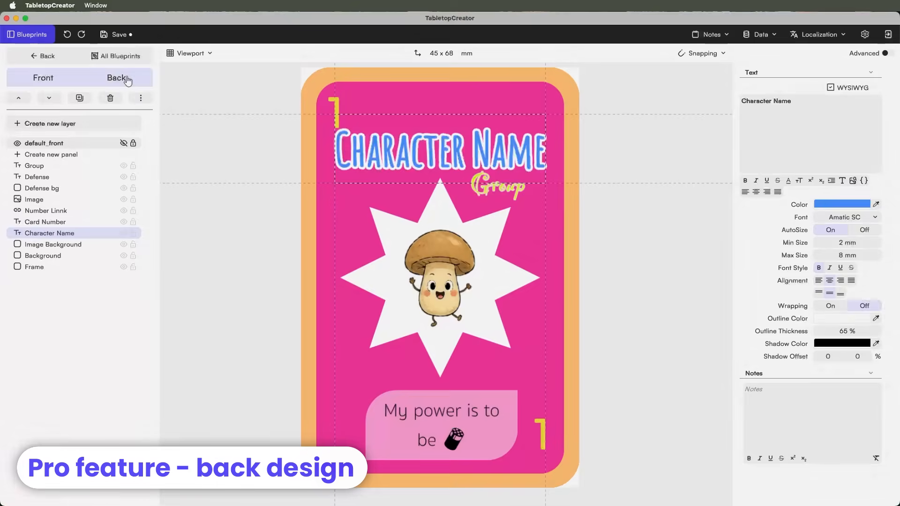
click(116, 78)
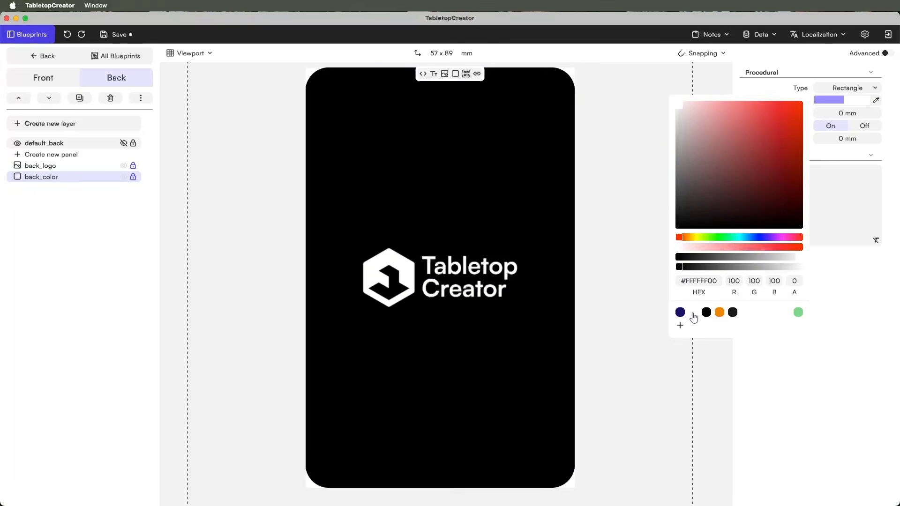
- Make the card back white and add an image panel holding the Munch Garden logo
click(745, 314)
click(539, 283)
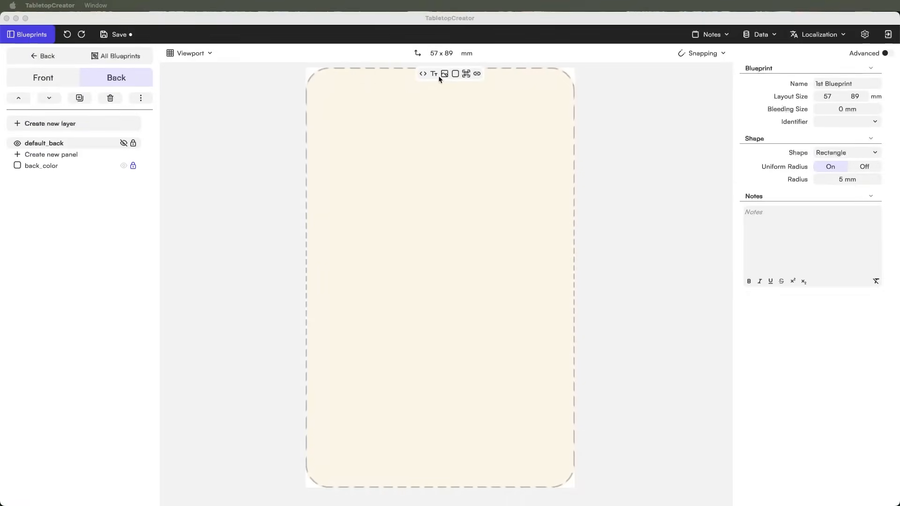
click(444, 74)
click(482, 69)
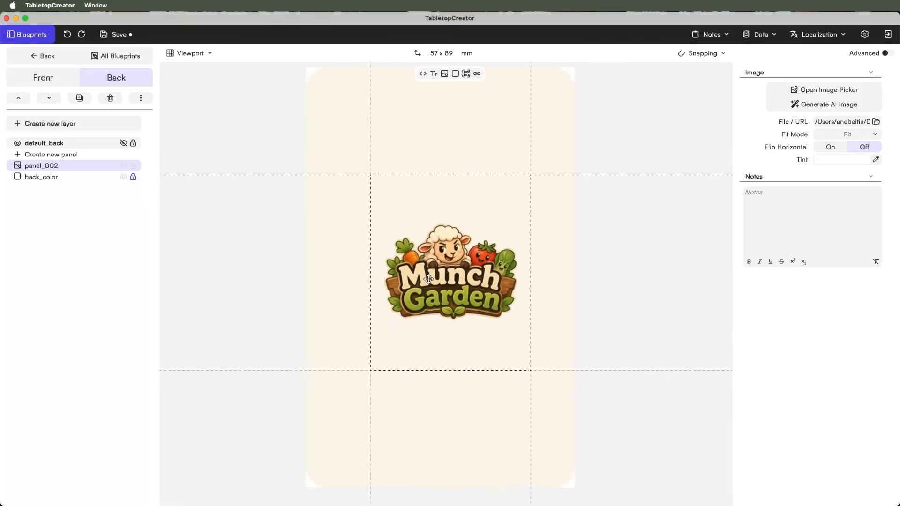
scroll(441, 276, down, 3)
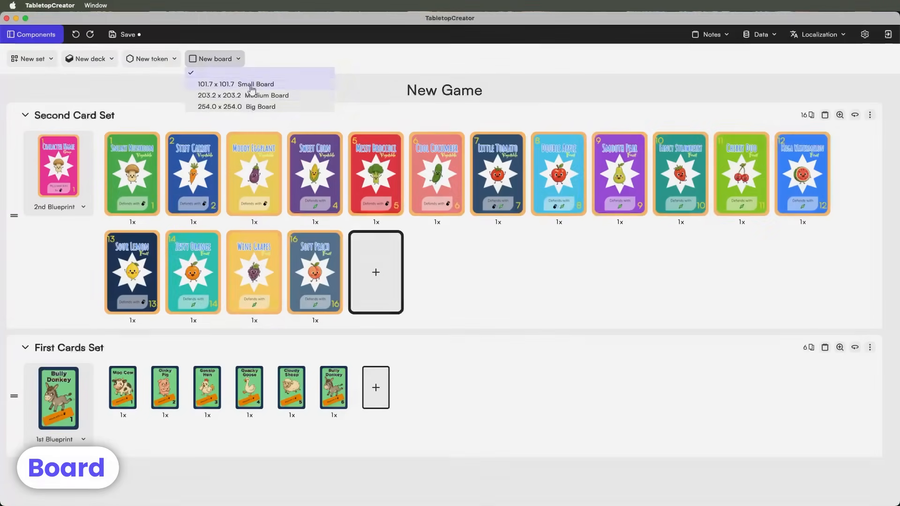
- Add a 254 x 254 mm Big Board and select its empty image panel in the template
click(248, 106)
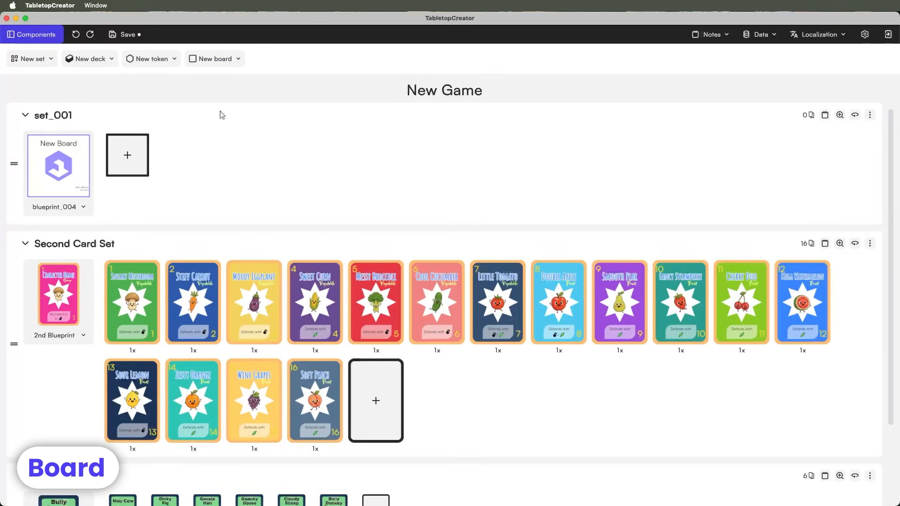
click(60, 164)
scroll(459, 239, up, 3)
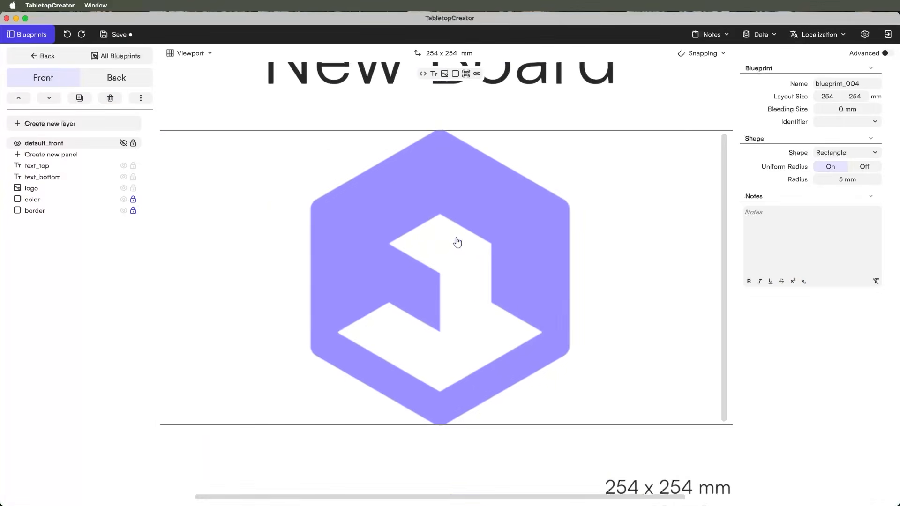
scroll(459, 239, down, 3)
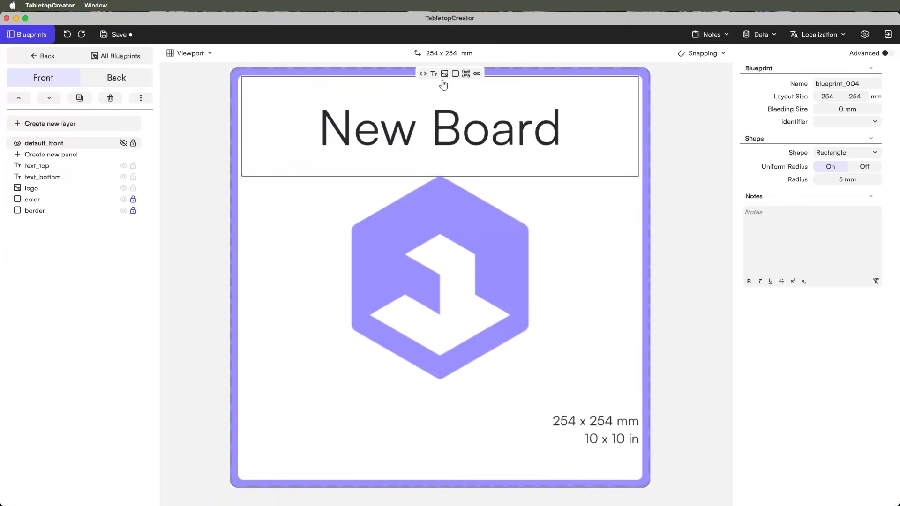
click(399, 155)
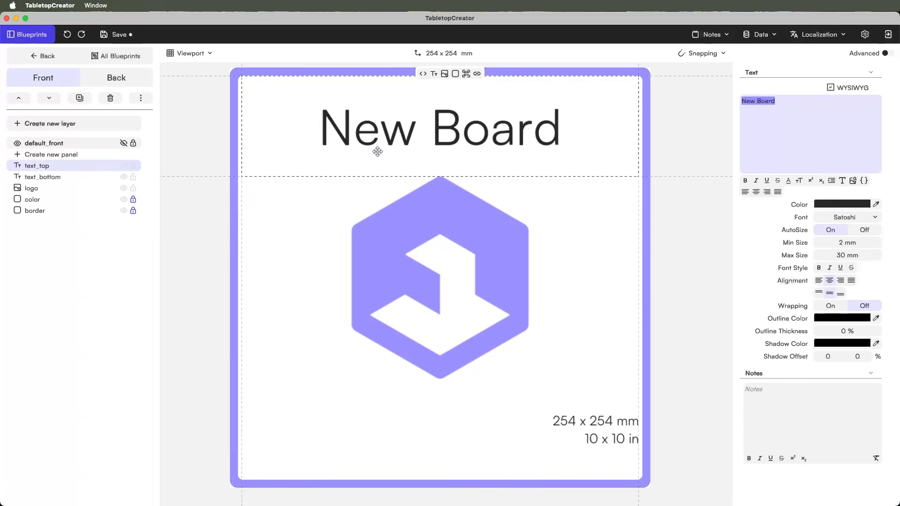
click(107, 99)
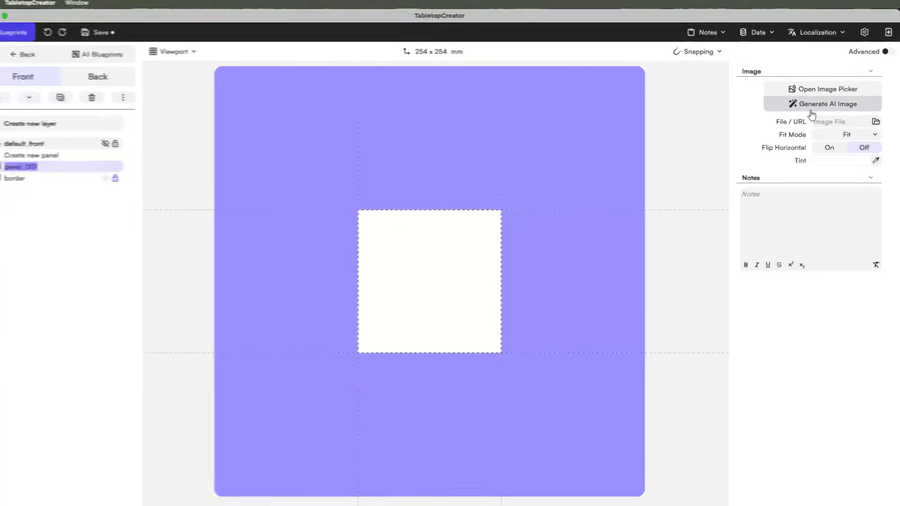
- Generate an AI farm map with a crops area and animal pasture for the panel
click(788, 109)
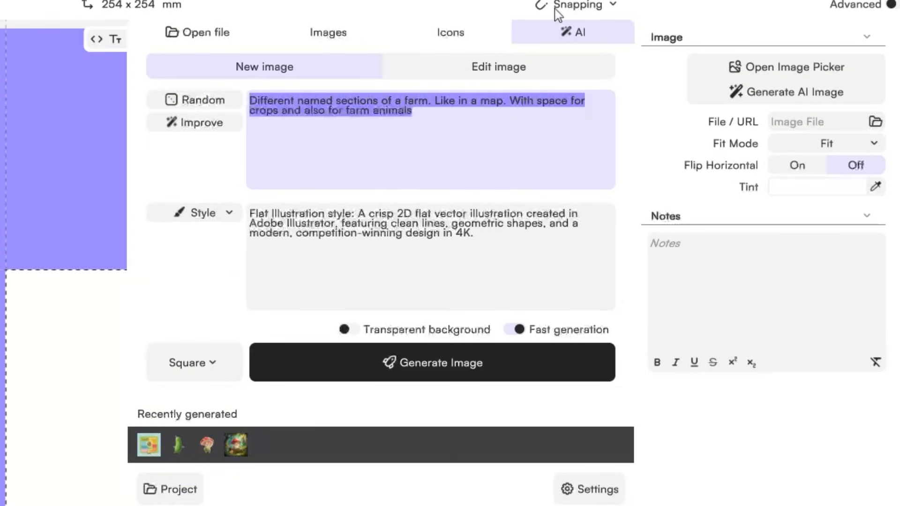
key(BackSpace)
text(D)
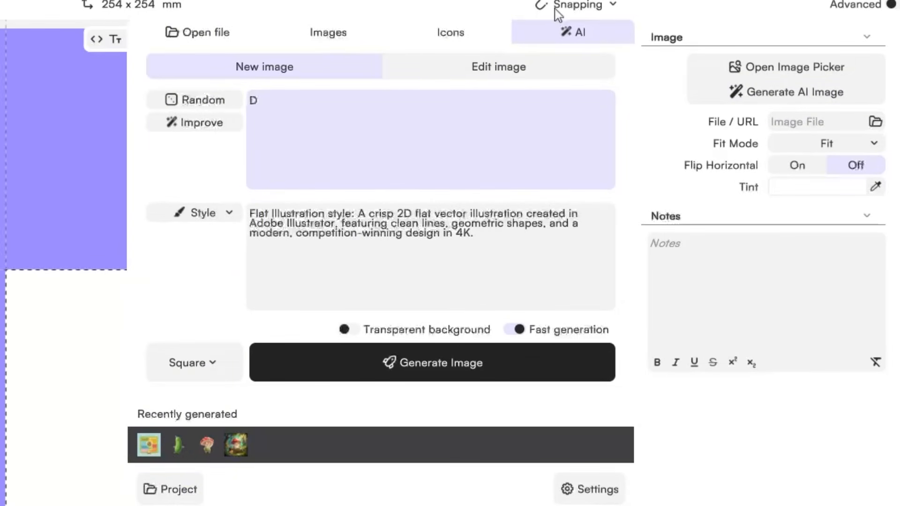
key(BackSpace)
text(I)
text(want)
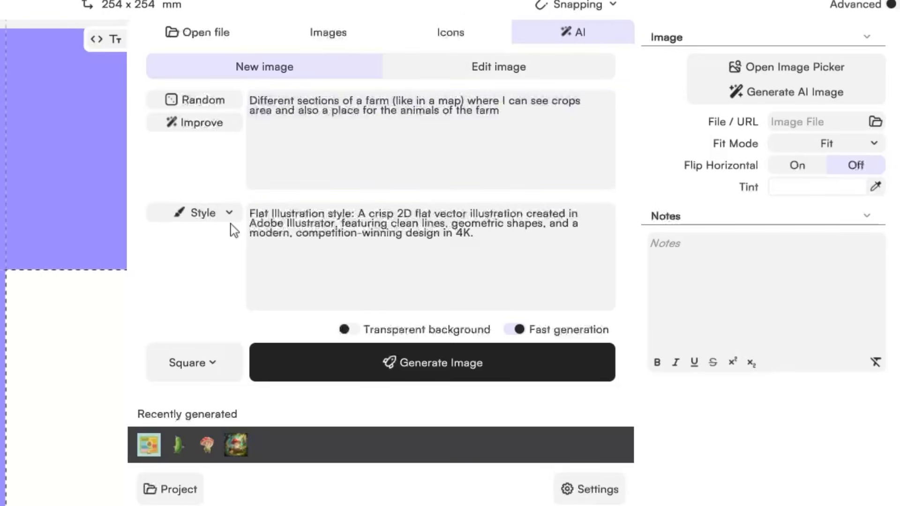
click(203, 213)
click(418, 220)
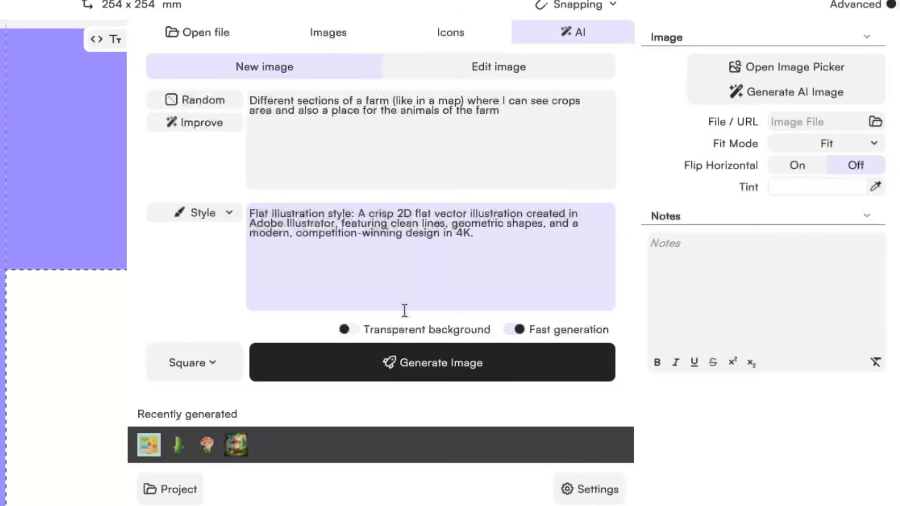
click(327, 369)
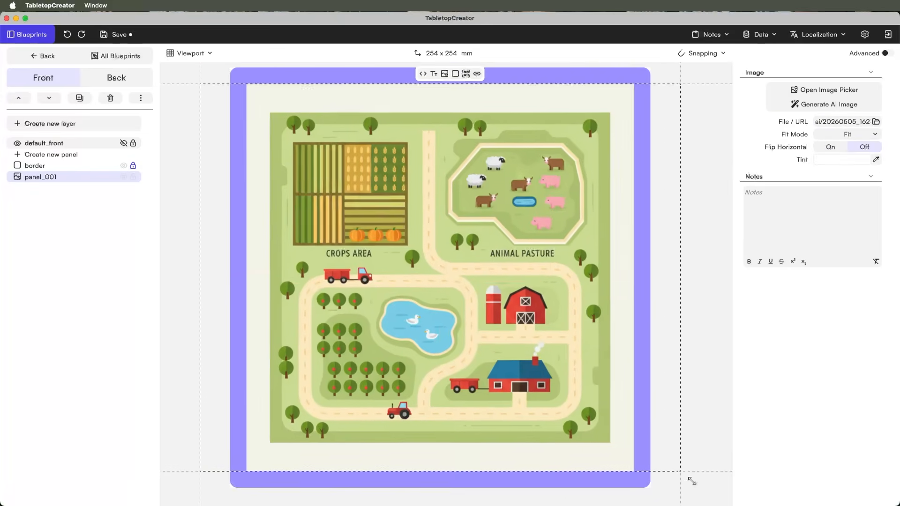
- Edit the generated map with 'I want the crops area to be bigger' and regenerate it
click(829, 104)
click(657, 89)
click(718, 119)
click(612, 348)
click(617, 173)
text(I want the crops area to be bigger)
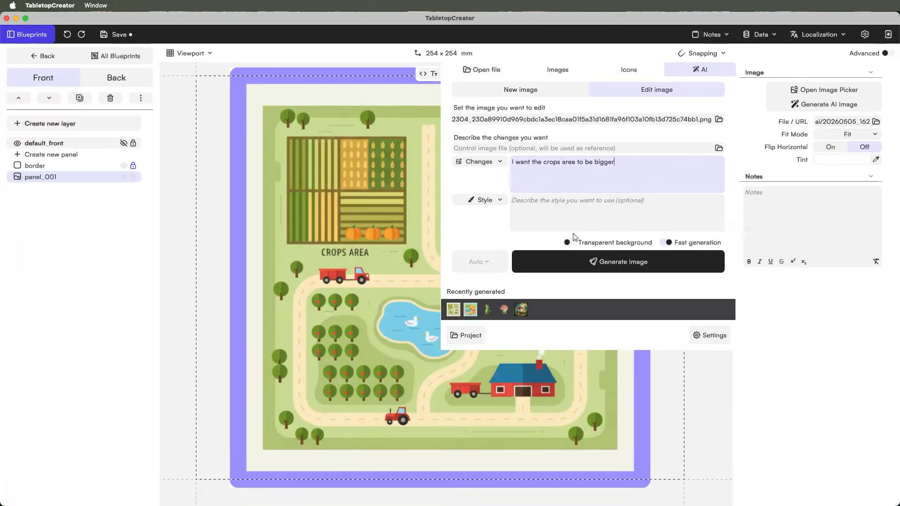
click(617, 261)
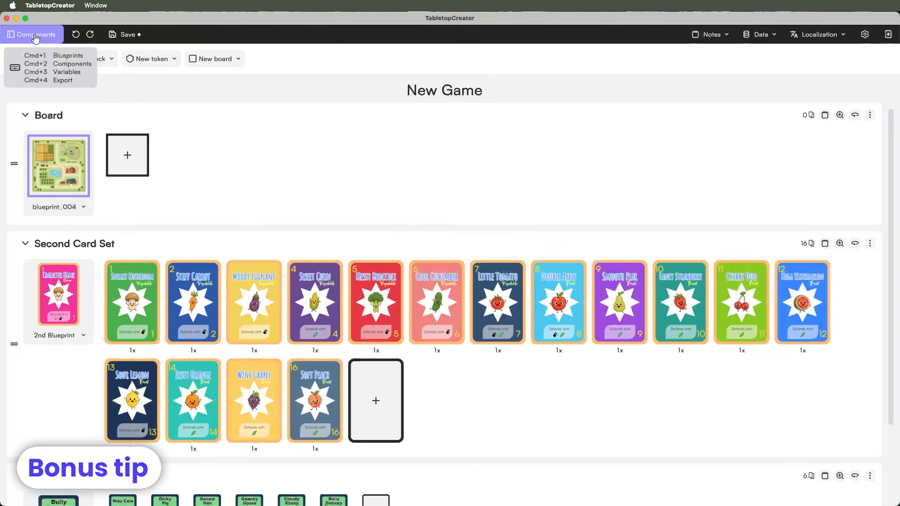
- Show the All Blueprints gallery in the Blueprints workspace
click(35, 34)
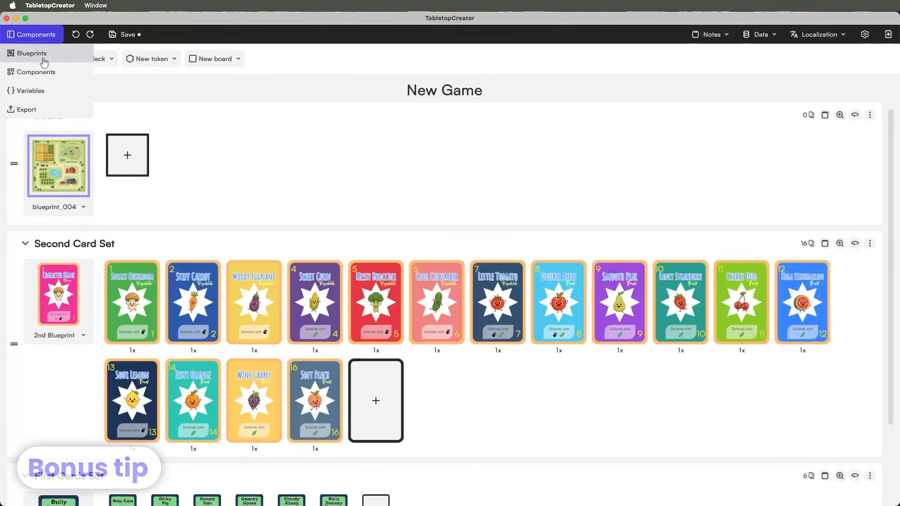
click(41, 53)
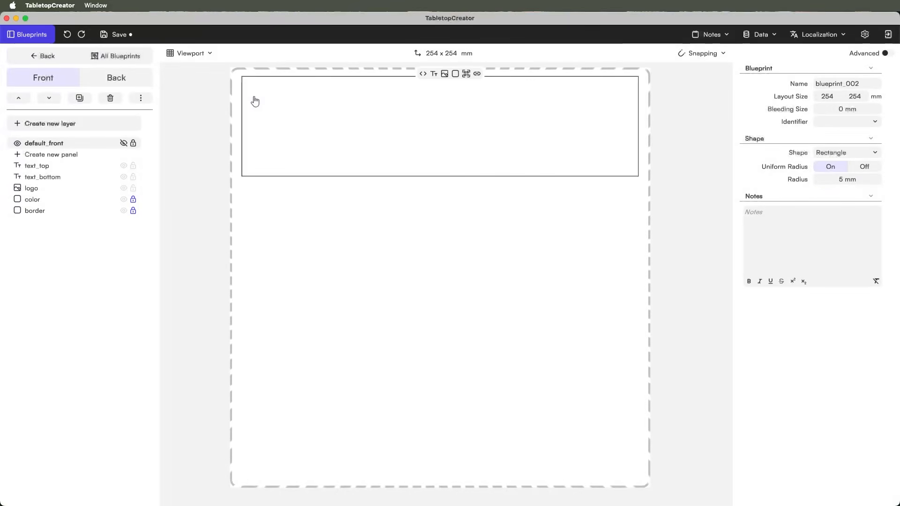
click(64, 57)
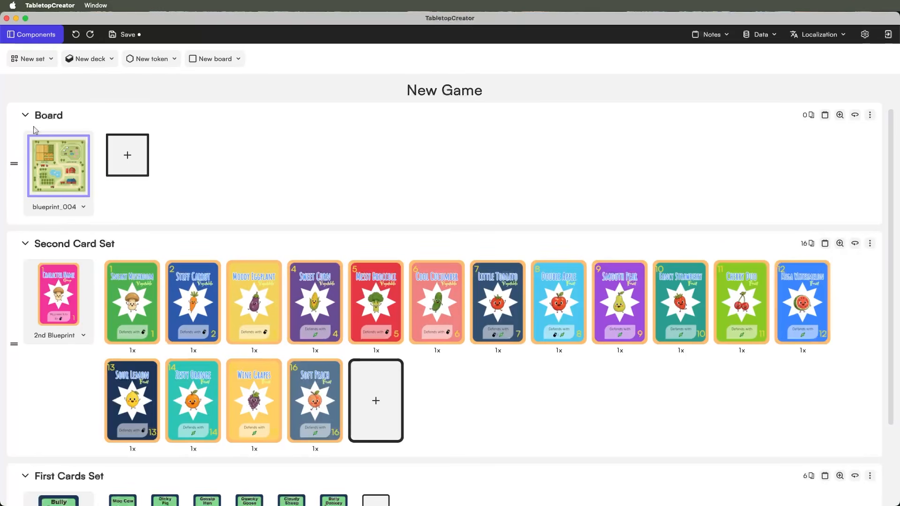
click(34, 34)
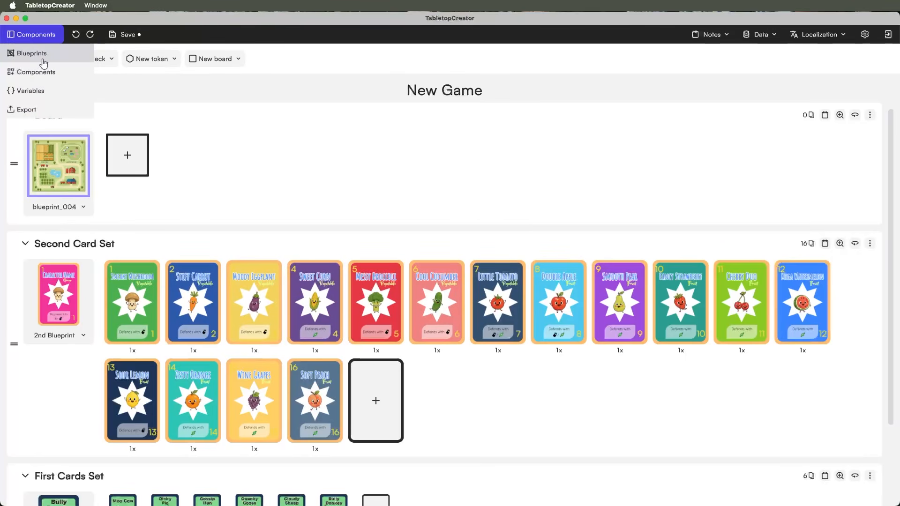
click(43, 62)
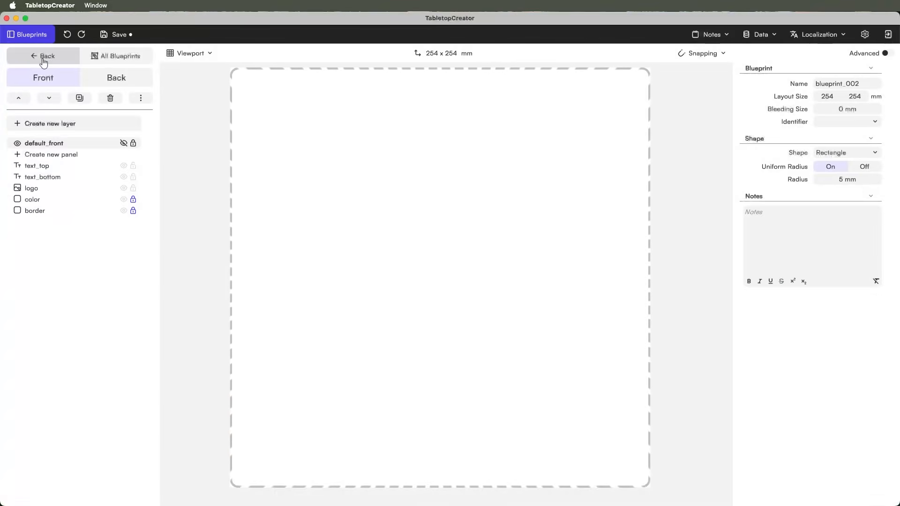
click(116, 58)
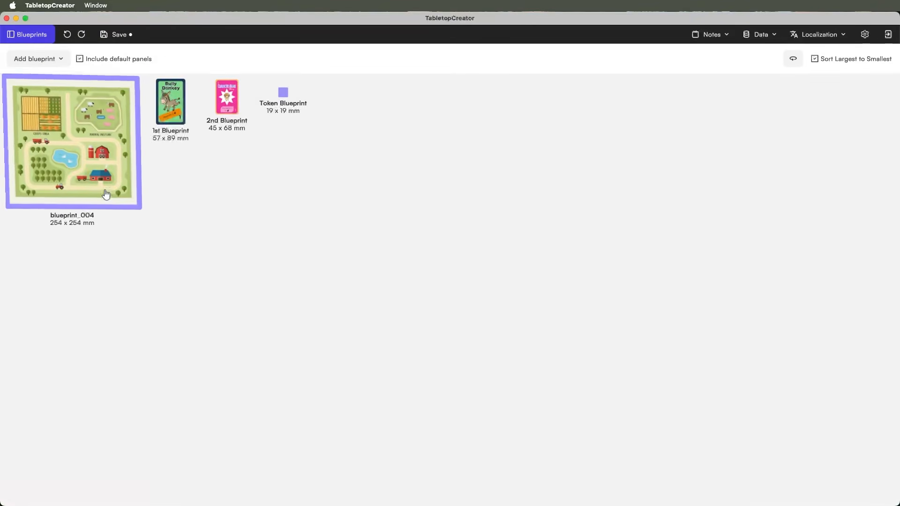
- Rename blueprint_004 to Board and return to the Components overview
double_click(85, 216)
text(B)
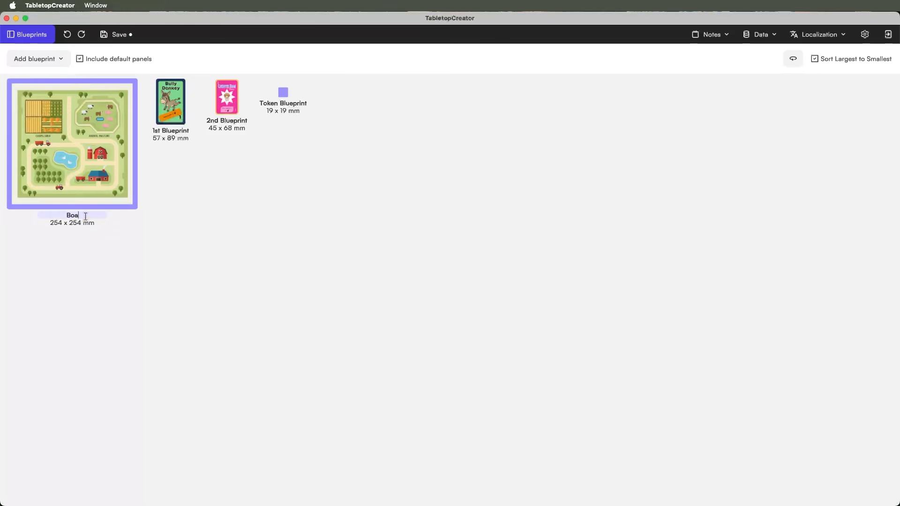
text(oard)
click(89, 255)
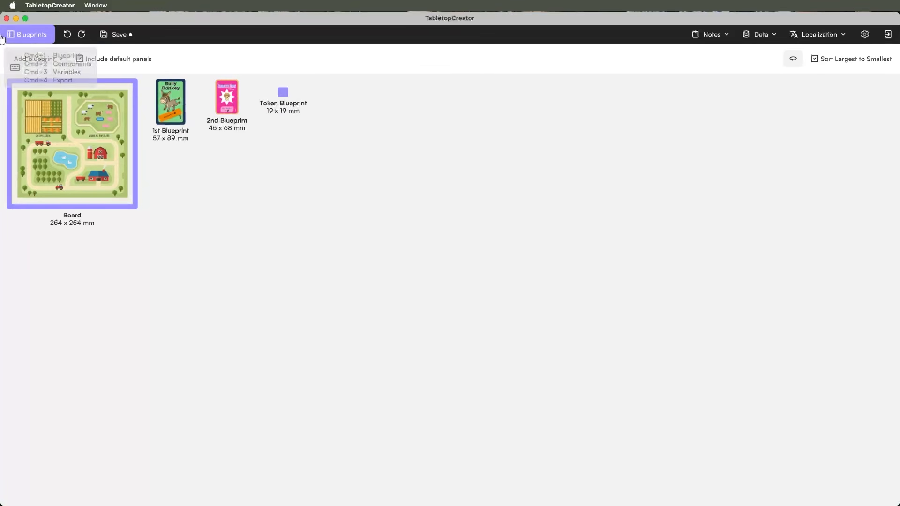
click(18, 35)
click(20, 71)
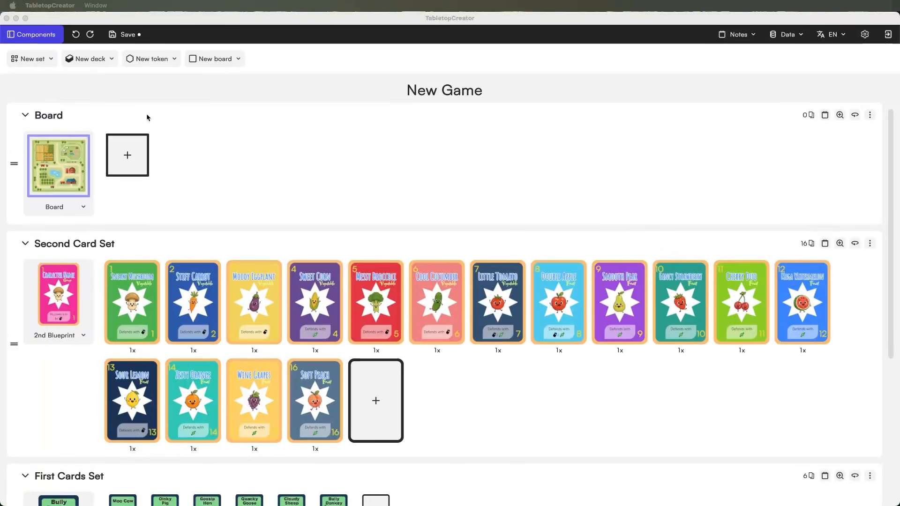
- Add a new small board set titled Hex Tile
click(174, 58)
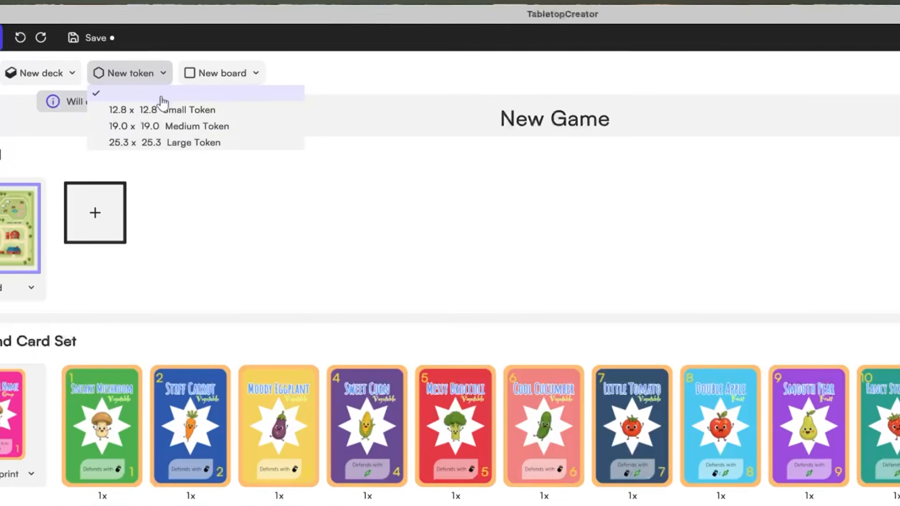
click(175, 53)
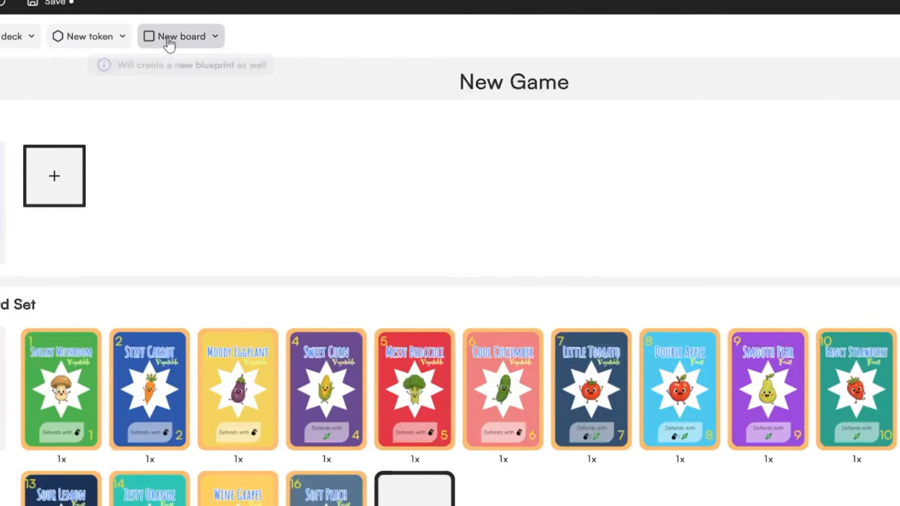
click(183, 54)
click(135, 40)
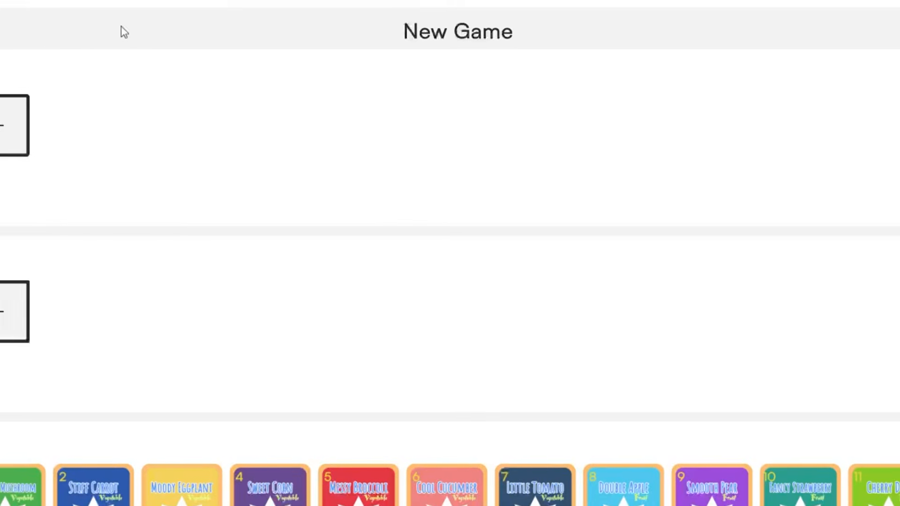
click(52, 113)
text(Hex Tile)
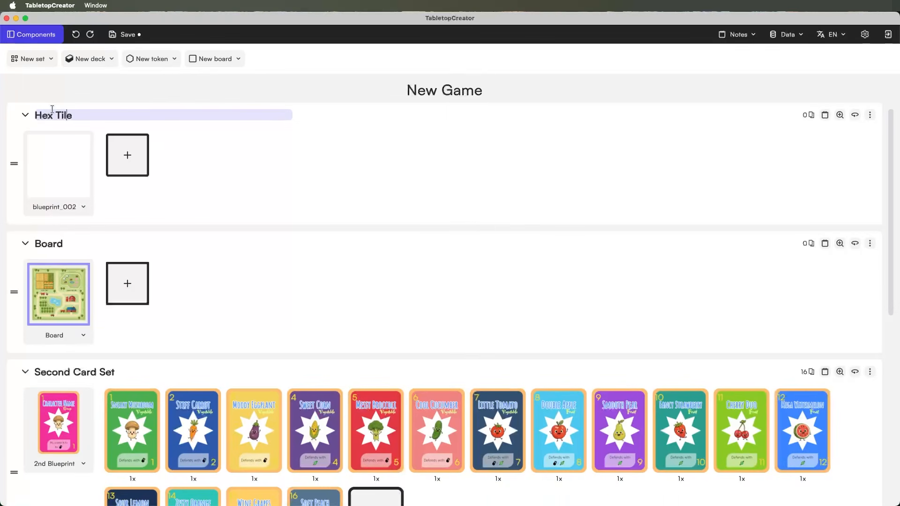
click(269, 153)
- Open the new tile's blueprint and change its shape to Polygon / Star
click(32, 34)
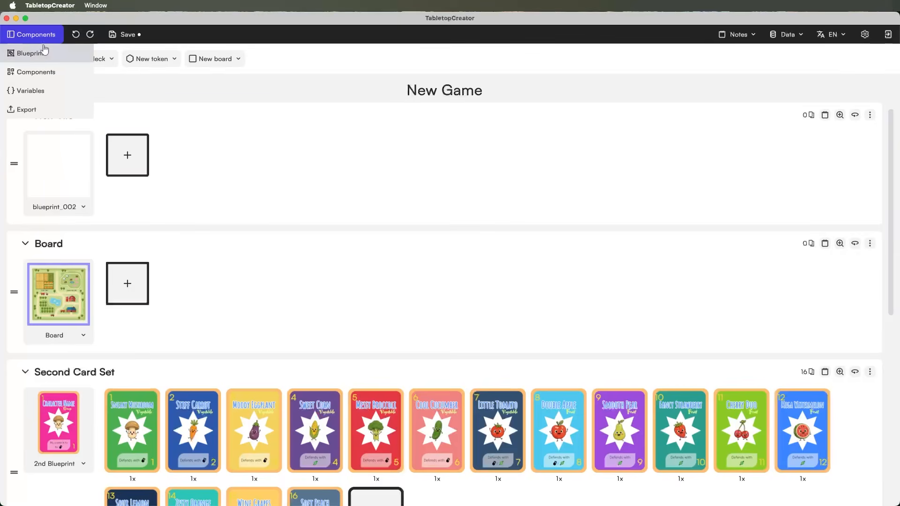
click(43, 52)
click(328, 135)
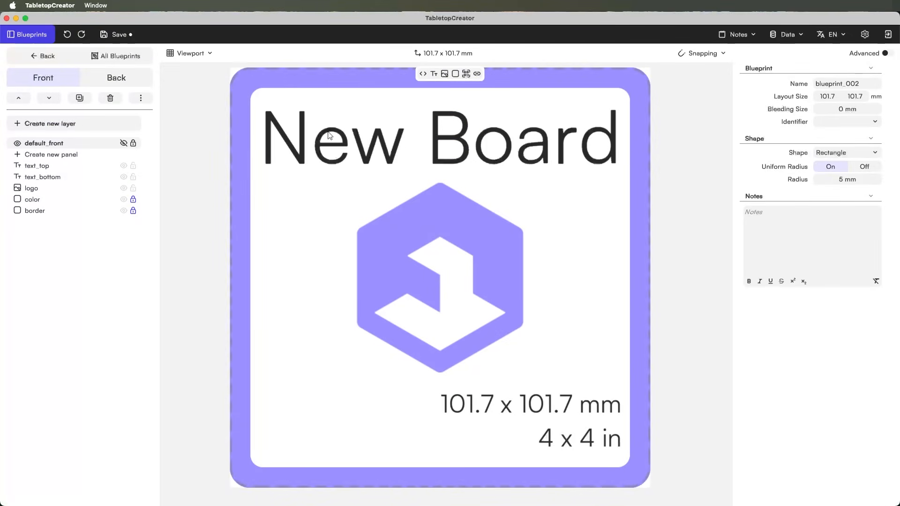
scroll(460, 194, down, 4)
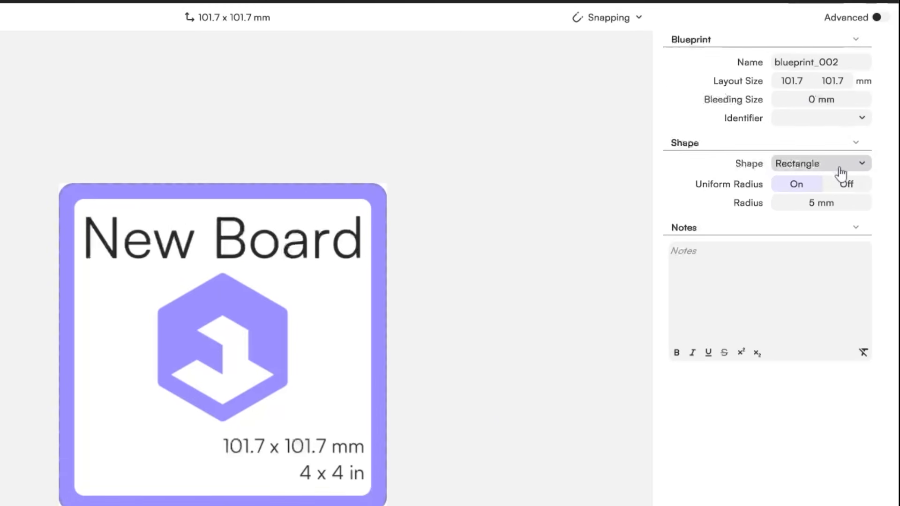
click(850, 168)
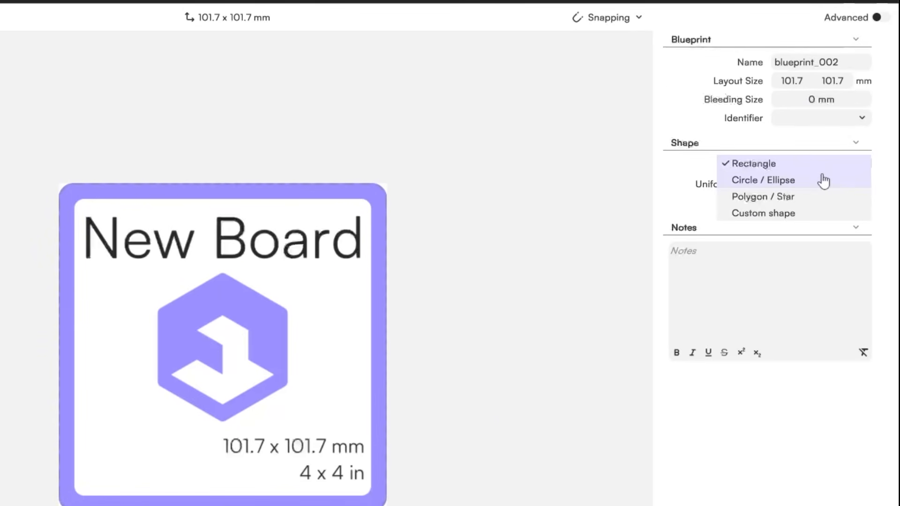
click(823, 181)
click(862, 171)
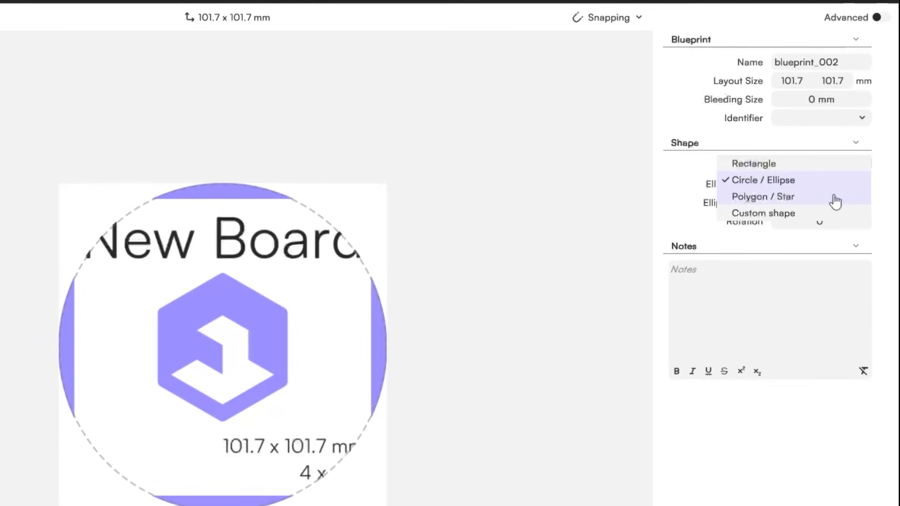
click(835, 201)
- Set the polygon to 6 vertices and experiment with raising the star angle
click(863, 187)
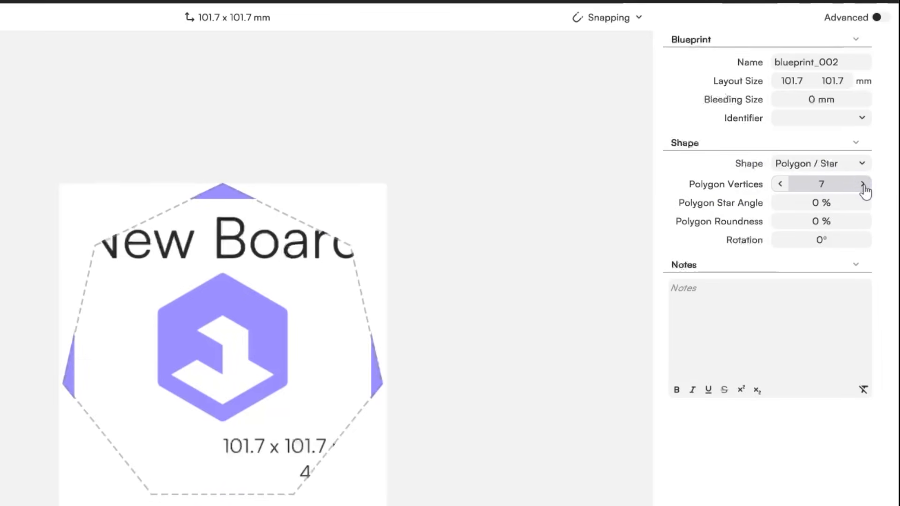
click(863, 186)
click(863, 186)
click(780, 185)
click(780, 186)
click(780, 186)
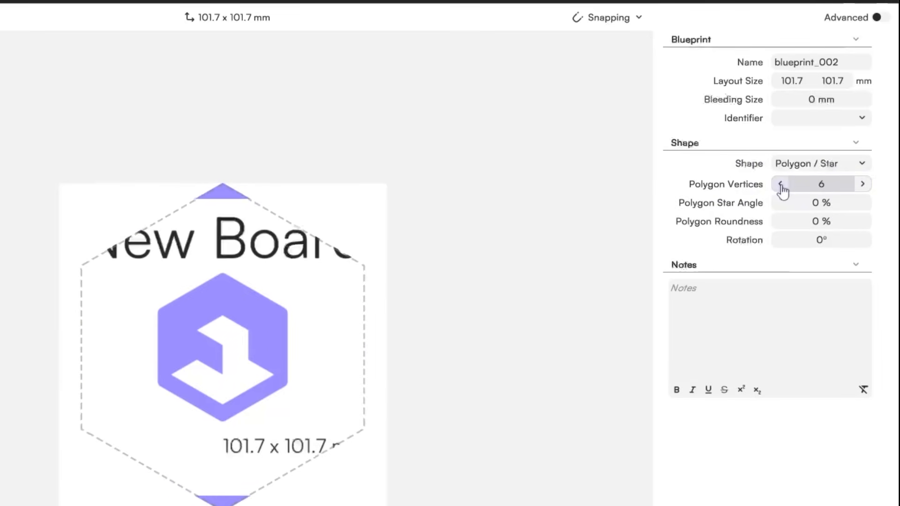
click(862, 205)
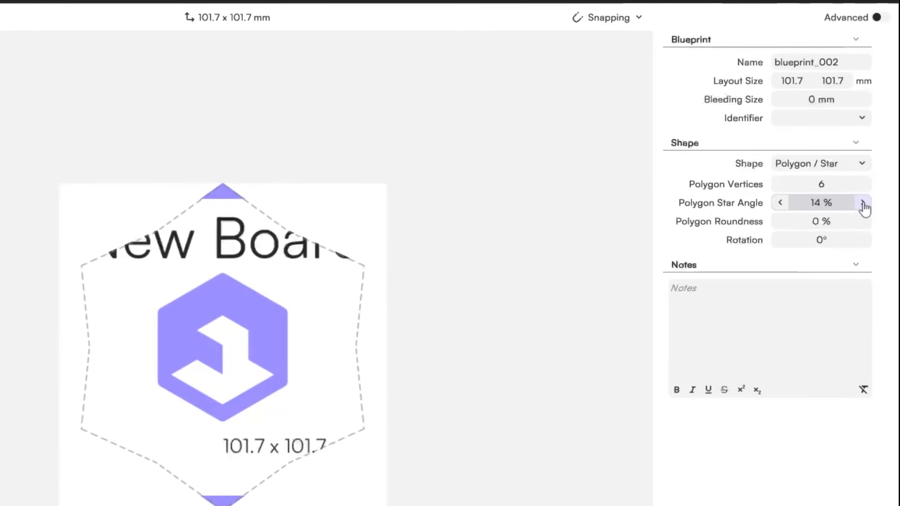
drag(863, 203, 862, 203)
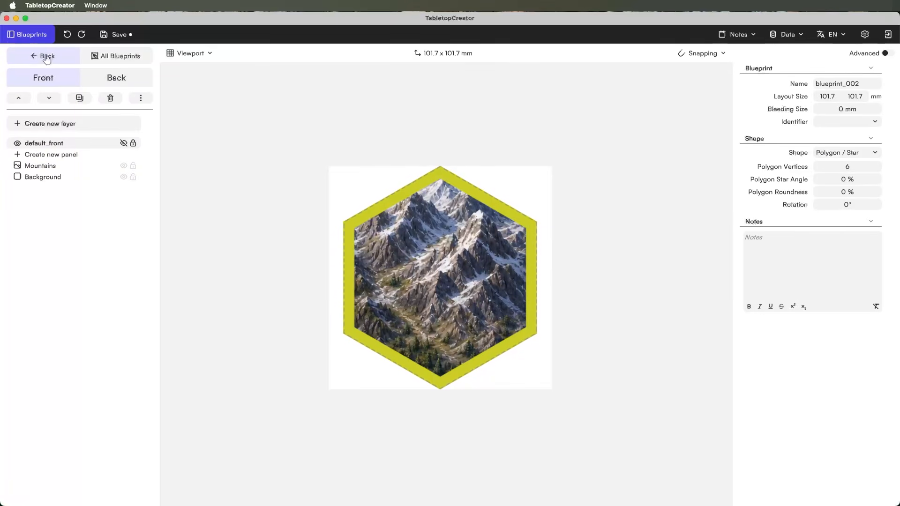
- Check the tile's back and front, then add three new tiles to the Hex-Tile set
click(110, 79)
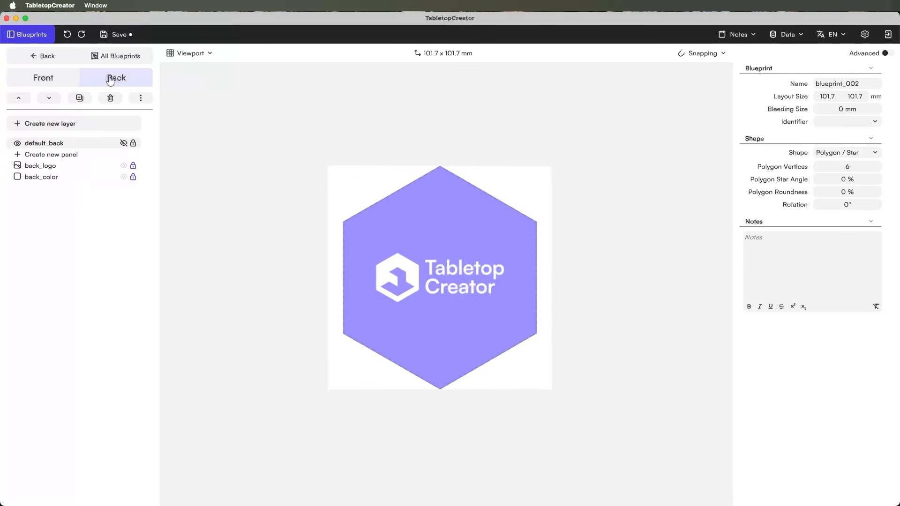
click(59, 78)
click(46, 56)
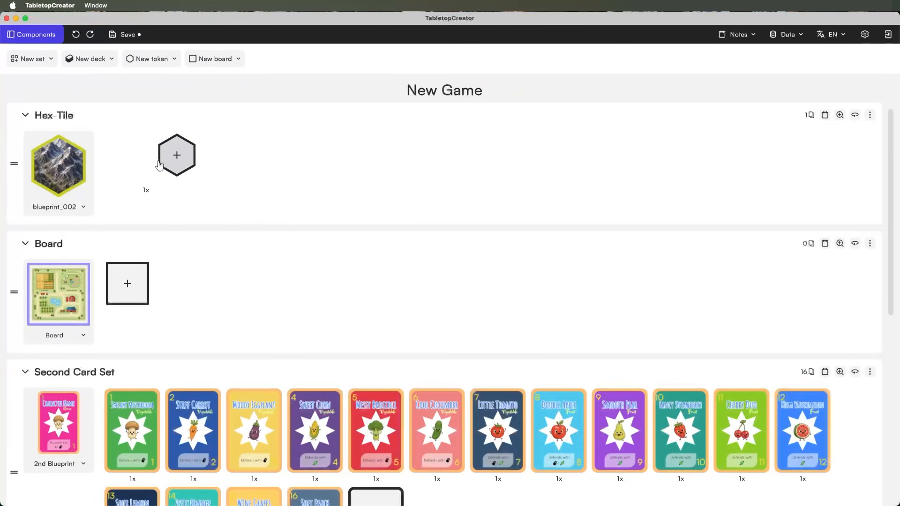
click(174, 161)
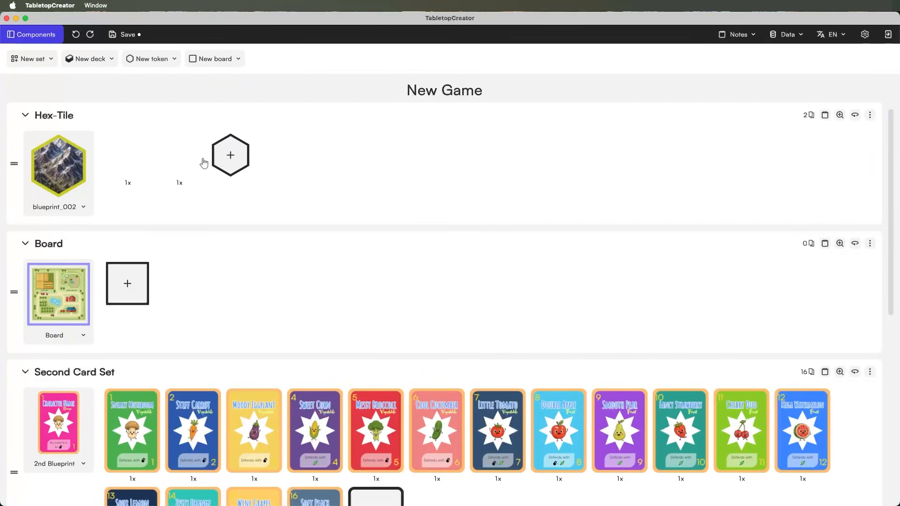
click(226, 165)
click(268, 171)
- Replace one tile's Mountains picture with fields.png
click(117, 172)
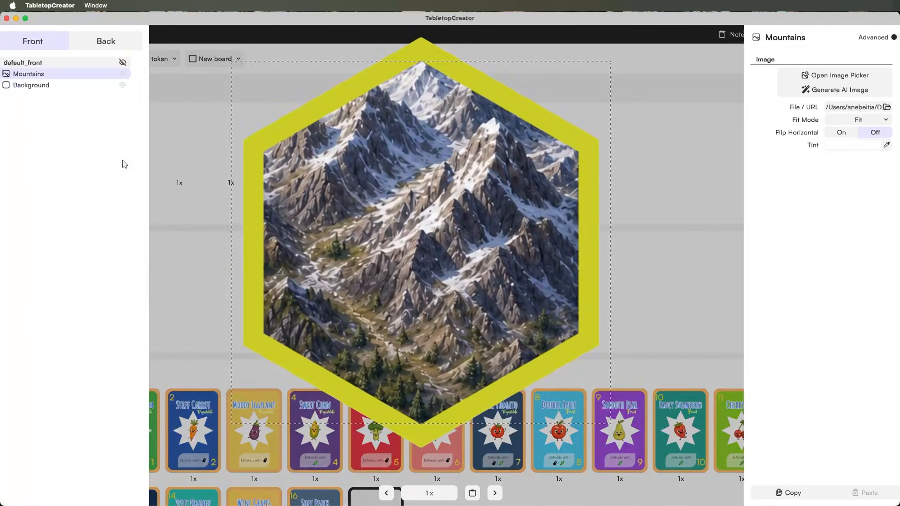
click(824, 75)
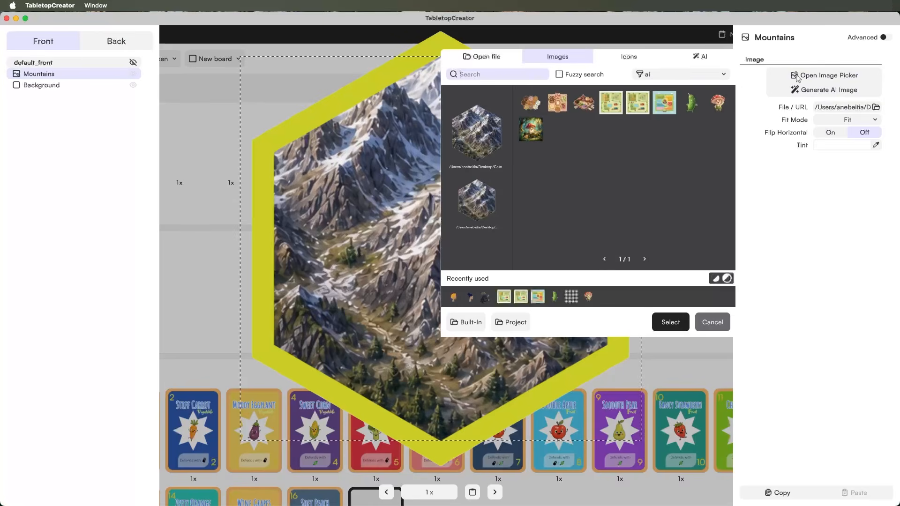
click(483, 56)
scroll(373, 263, down, 10)
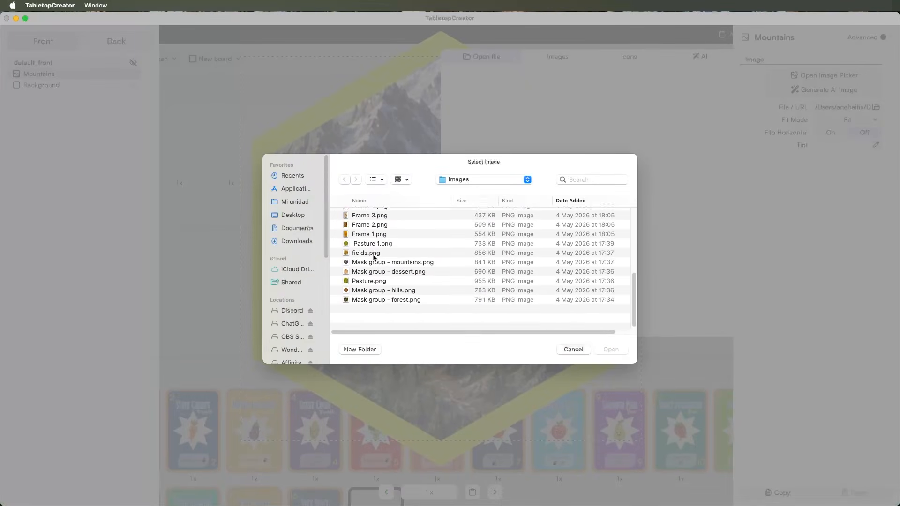
double_click(370, 272)
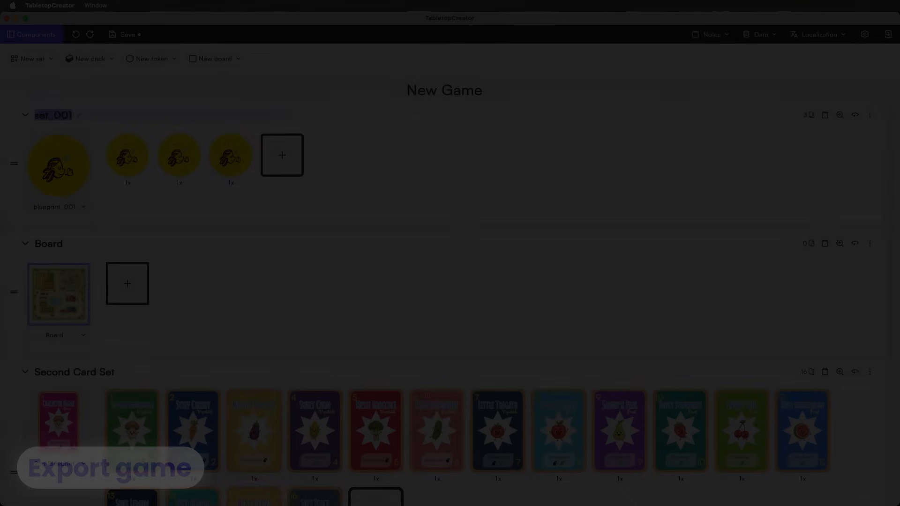
- Rename the first set to 'Tokens' and open the Export page from the Components menu
text(Token)
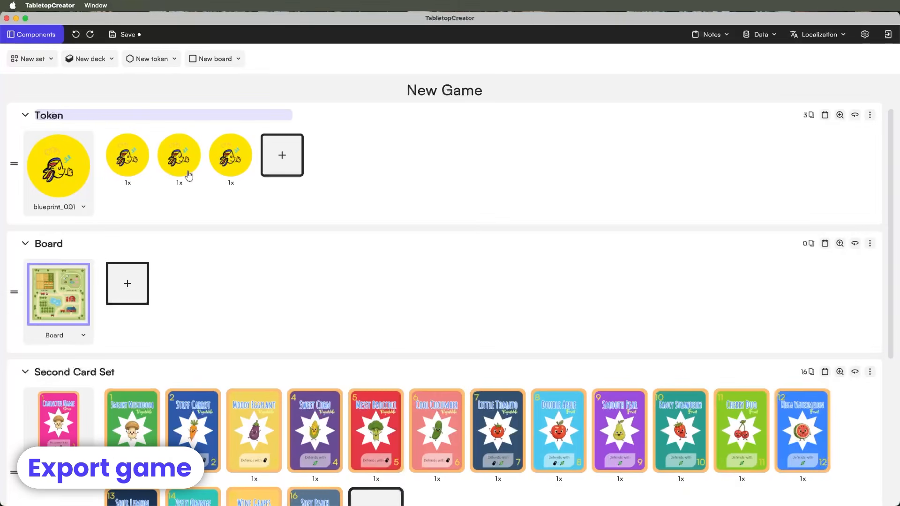
text(s)
click(277, 258)
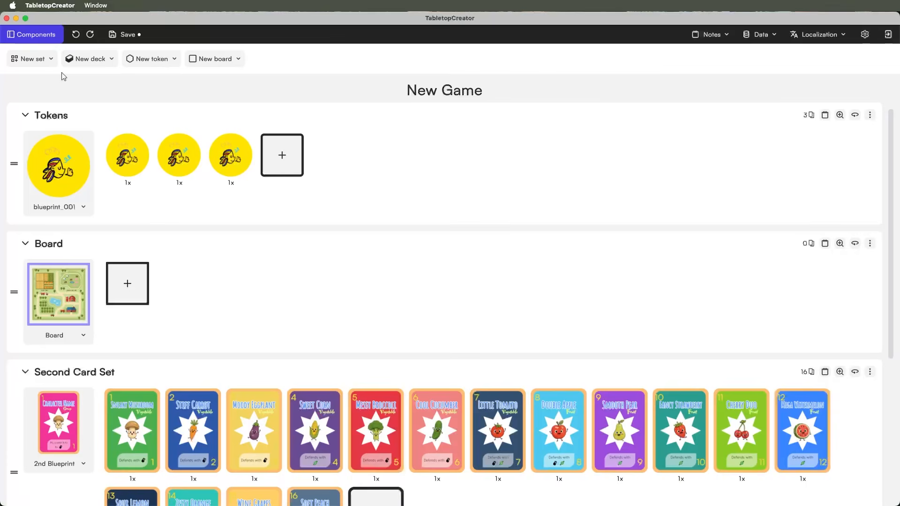
click(47, 40)
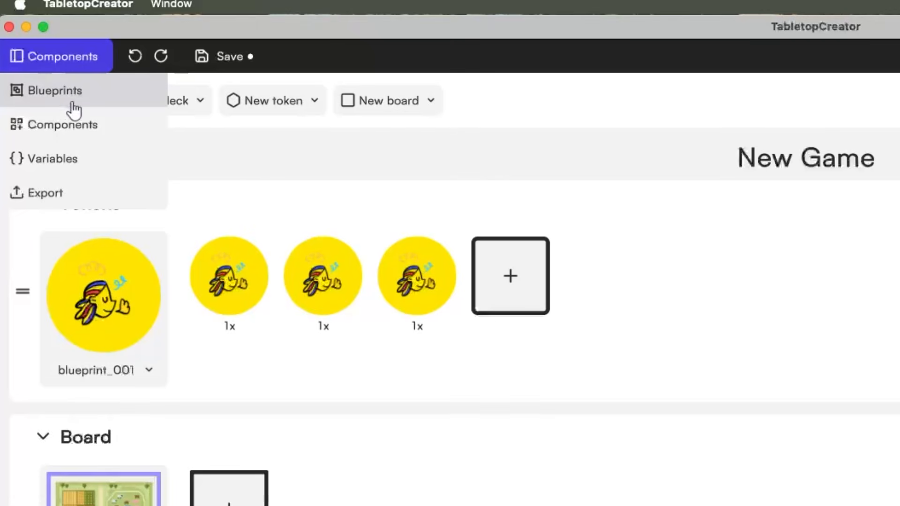
click(53, 202)
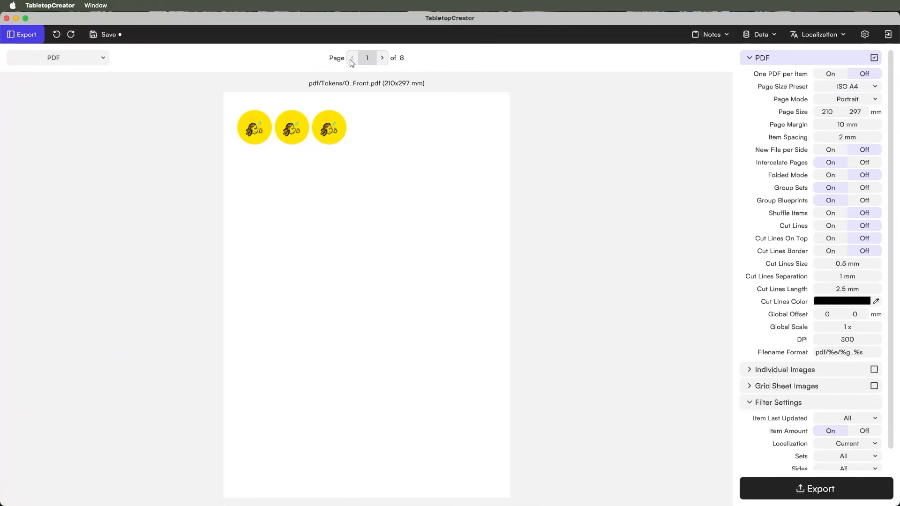
- Step through export preview pages 1 to 8, then back to page 4
click(383, 60)
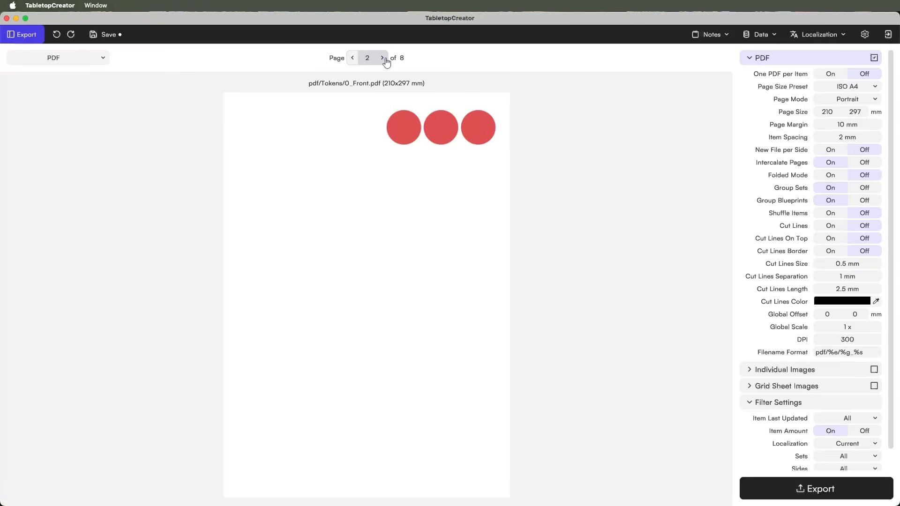
click(386, 60)
click(385, 59)
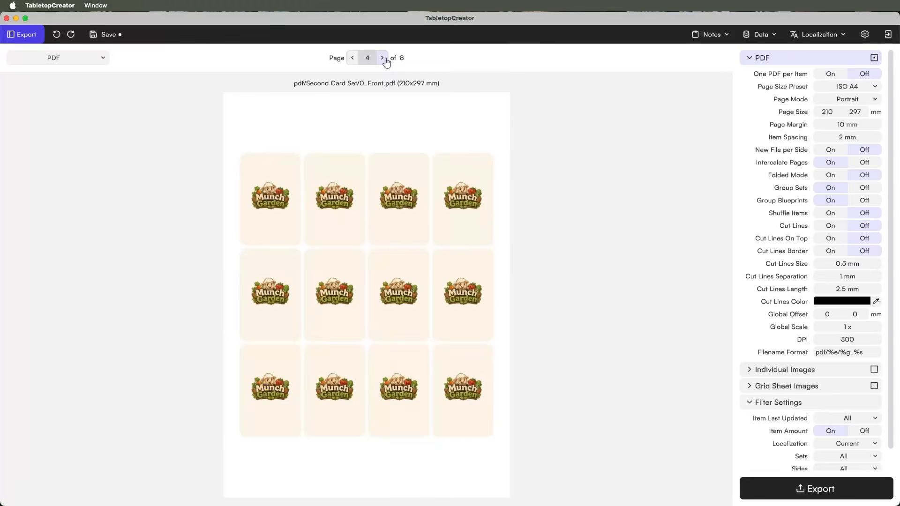
click(383, 57)
click(383, 58)
click(383, 58)
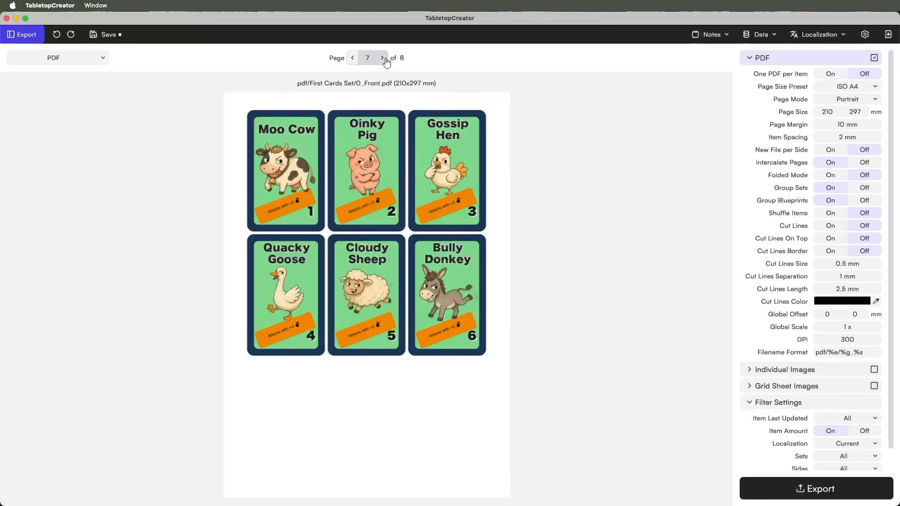
click(383, 58)
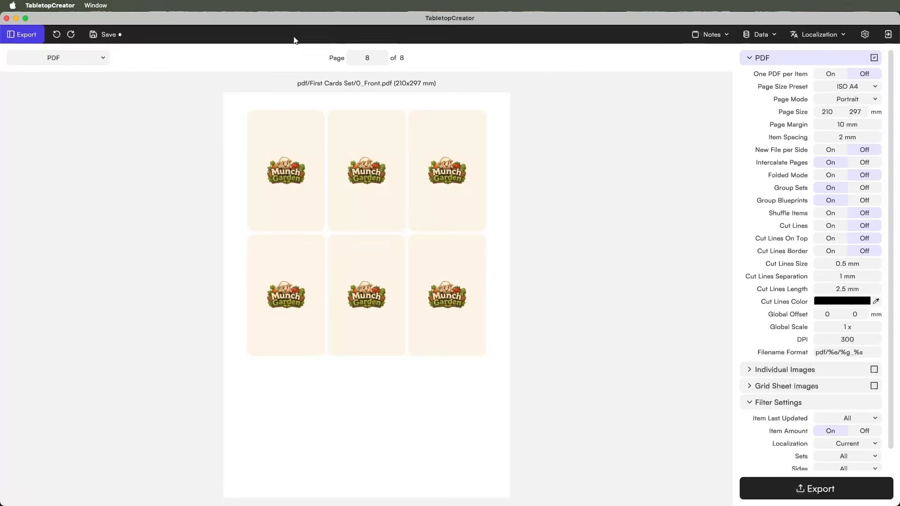
click(352, 59)
click(351, 58)
click(351, 58)
click(351, 58)
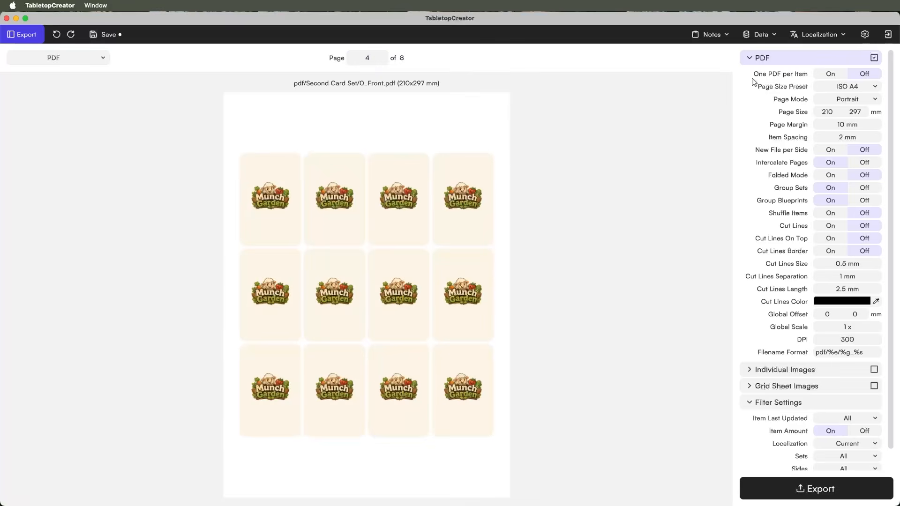
- Collapse the PDF, Filter Settings and Additional Settings sections
click(747, 58)
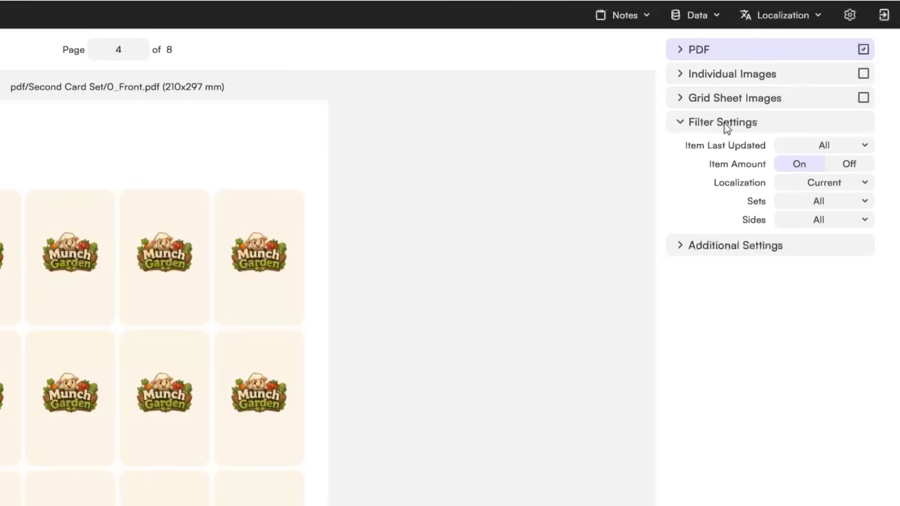
click(680, 122)
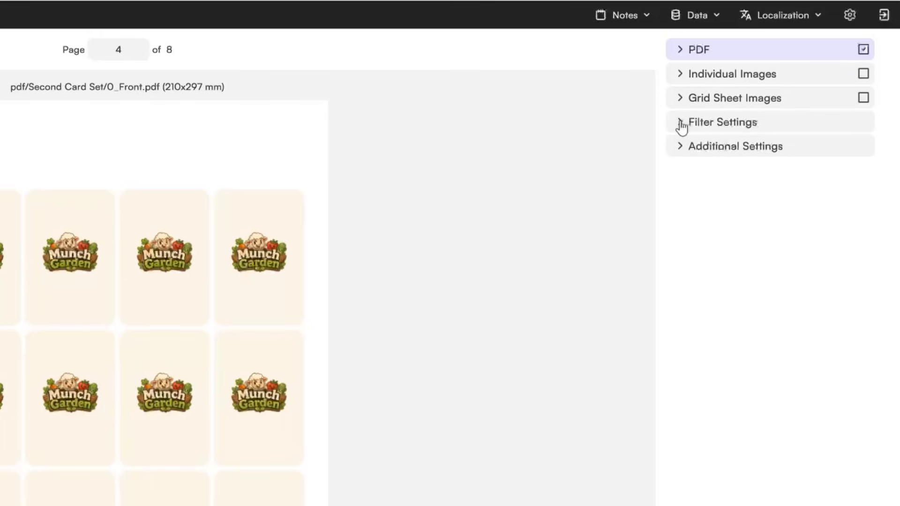
click(684, 148)
click(684, 147)
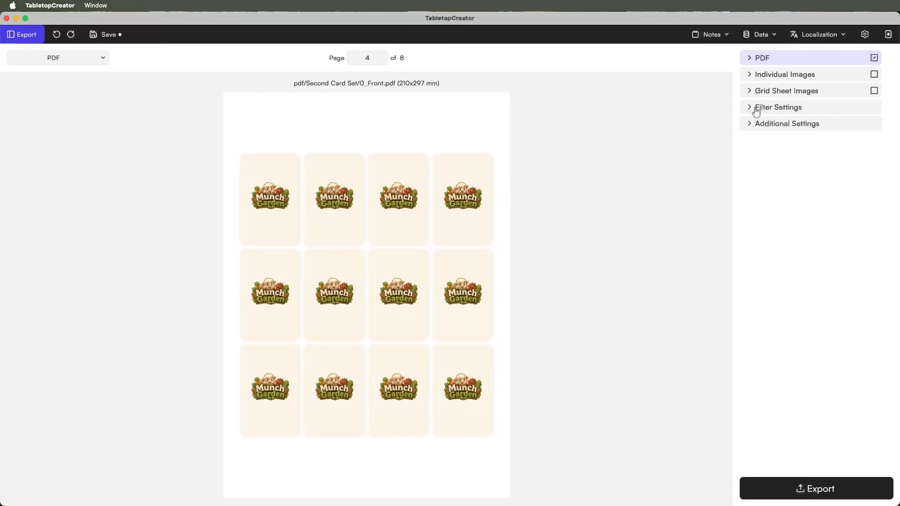
- Expand PDF settings, keep fronts and backs in one file, and turn interleaving off
click(753, 57)
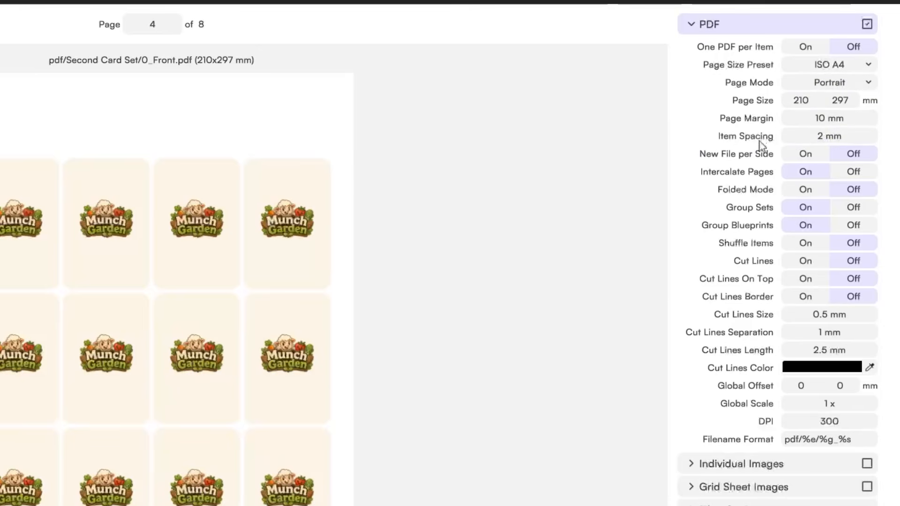
click(792, 159)
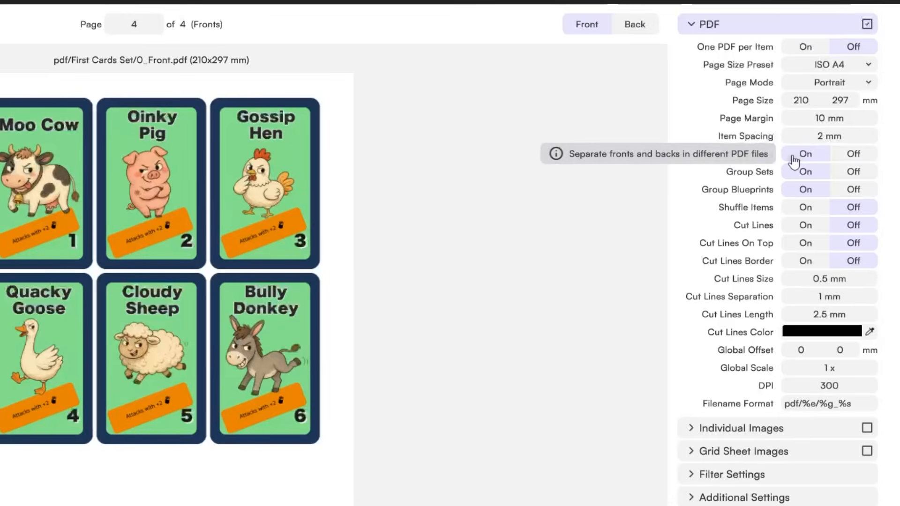
click(852, 154)
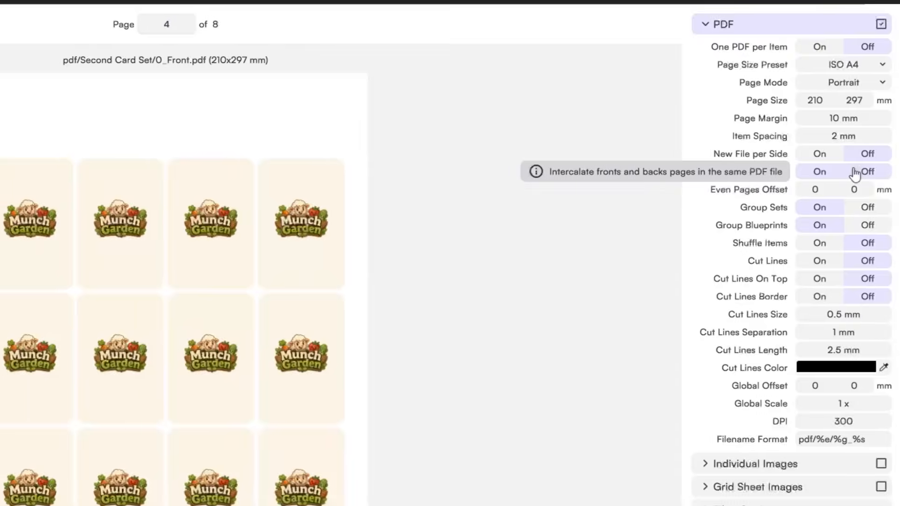
click(842, 172)
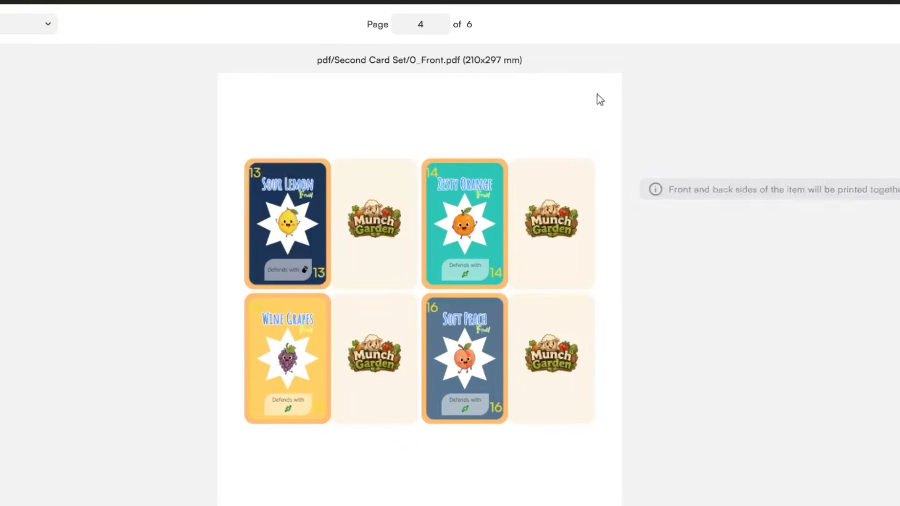
- Page the preview to its last page and set Cut Lines to On
click(400, 24)
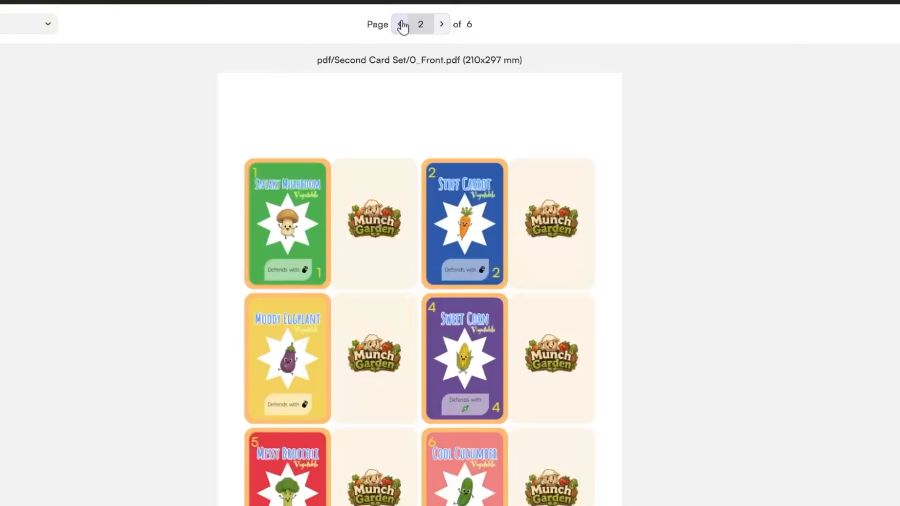
click(400, 24)
click(400, 24)
click(442, 24)
click(442, 24)
click(443, 24)
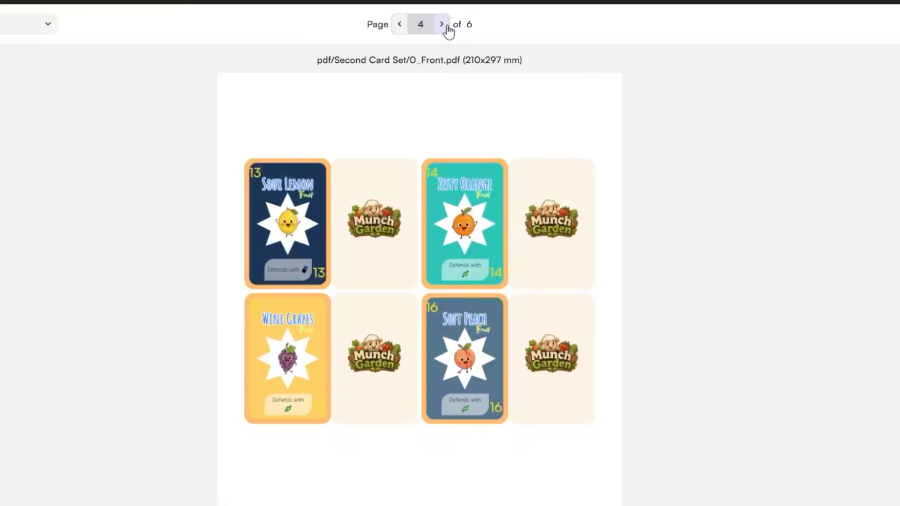
click(443, 24)
click(446, 25)
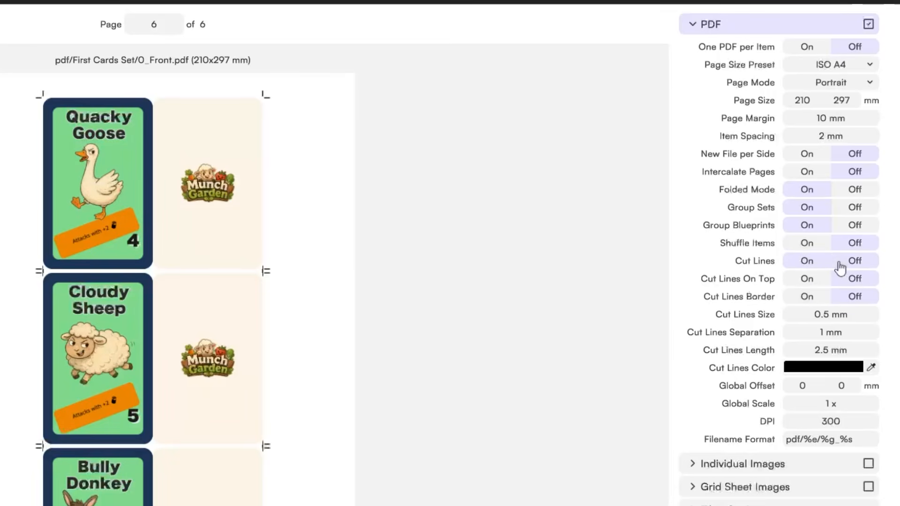
click(839, 263)
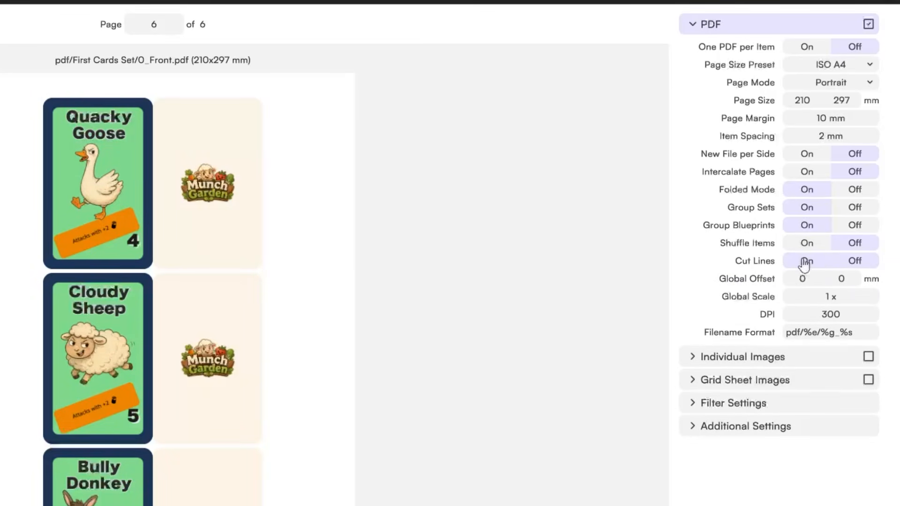
click(805, 261)
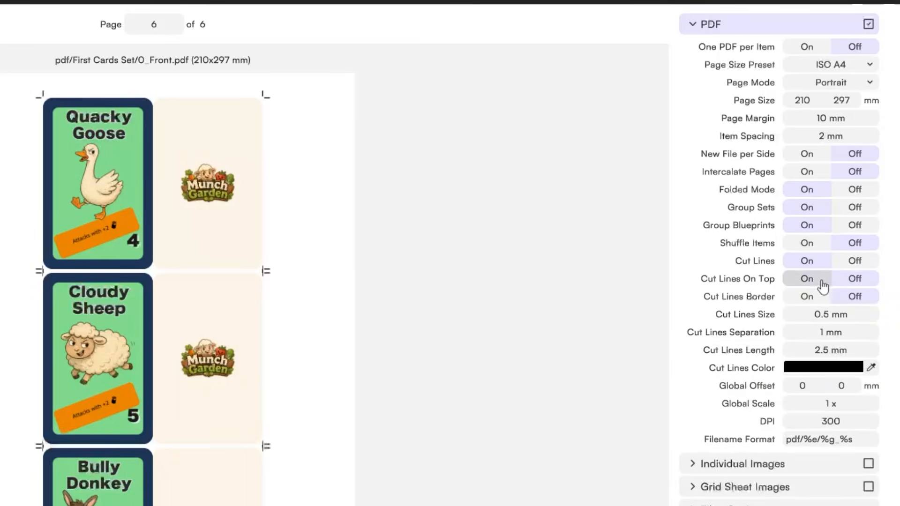
- Enable Individual Images export and disable PDF export
click(693, 26)
click(689, 52)
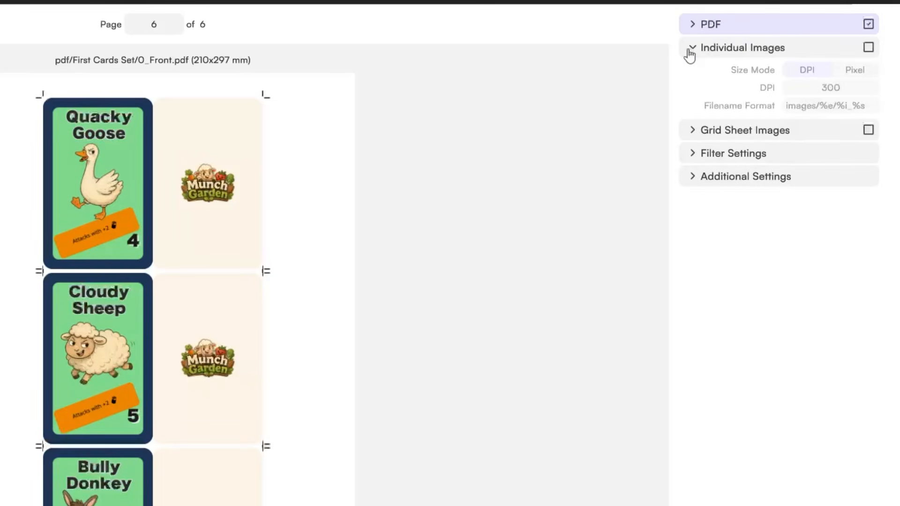
click(690, 52)
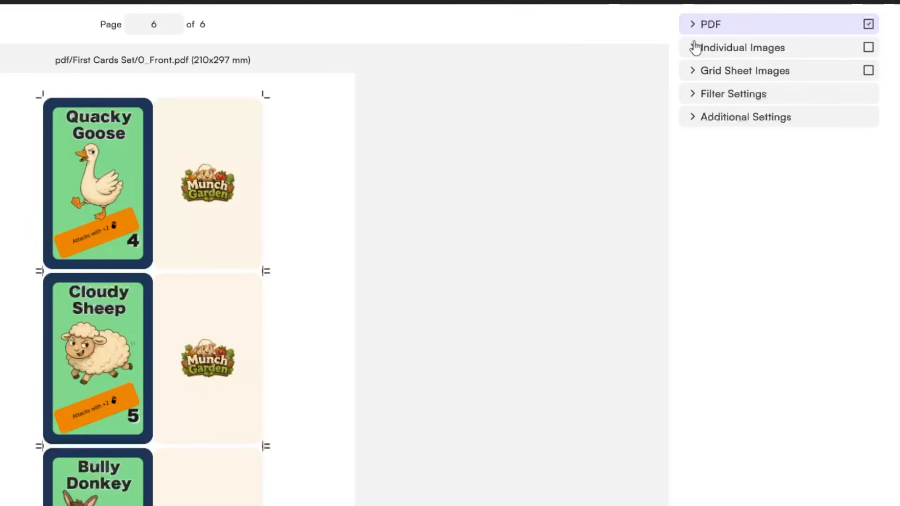
click(692, 47)
click(868, 47)
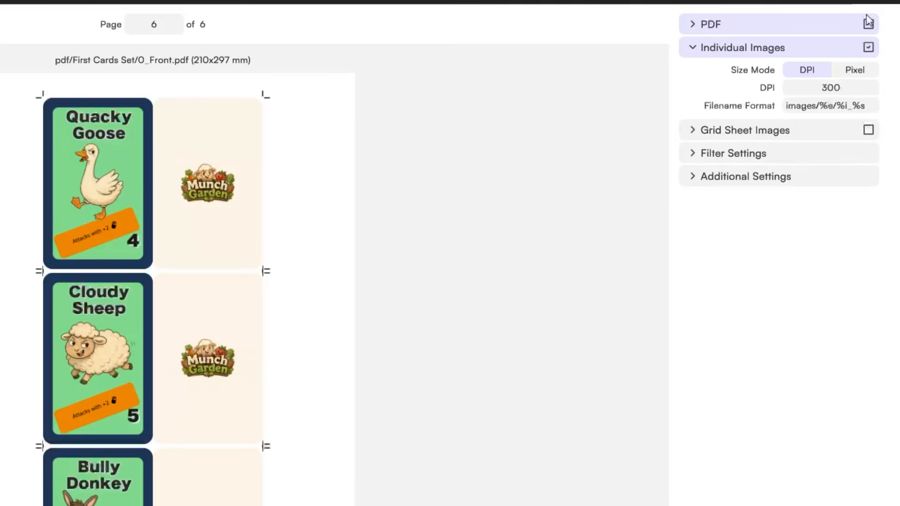
click(868, 25)
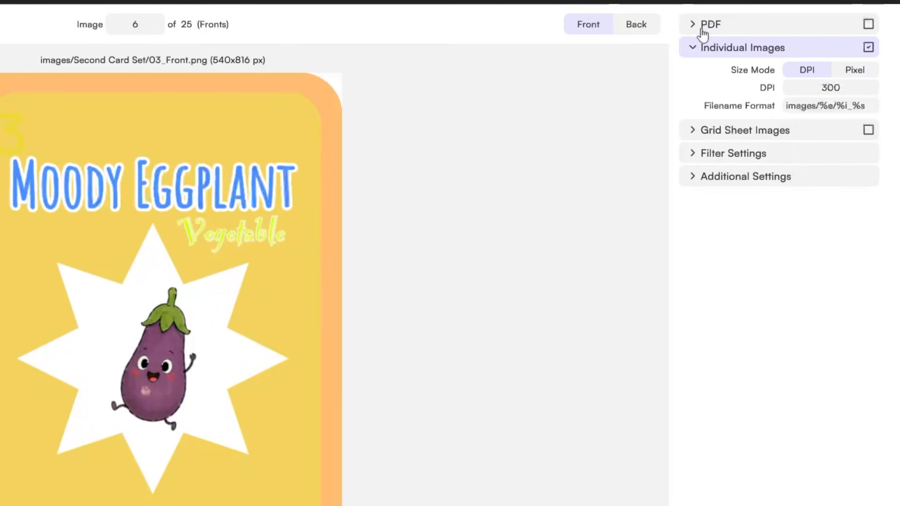
click(697, 51)
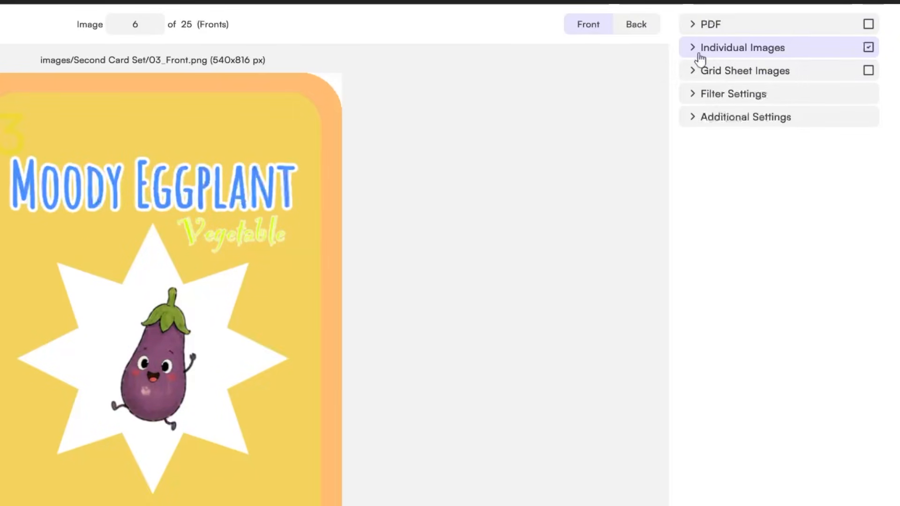
- Enable Grid Sheet Images export and preview the third deck sheet
click(868, 70)
click(157, 28)
click(157, 28)
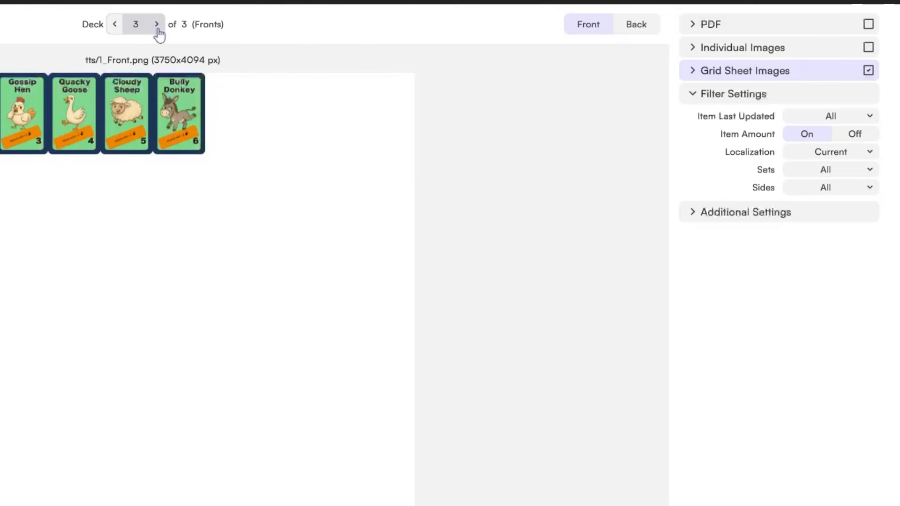
click(693, 71)
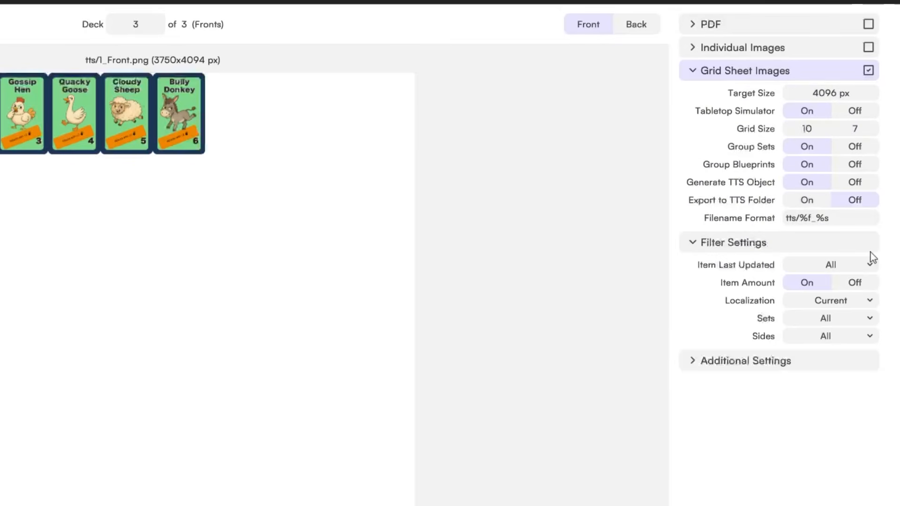
click(693, 73)
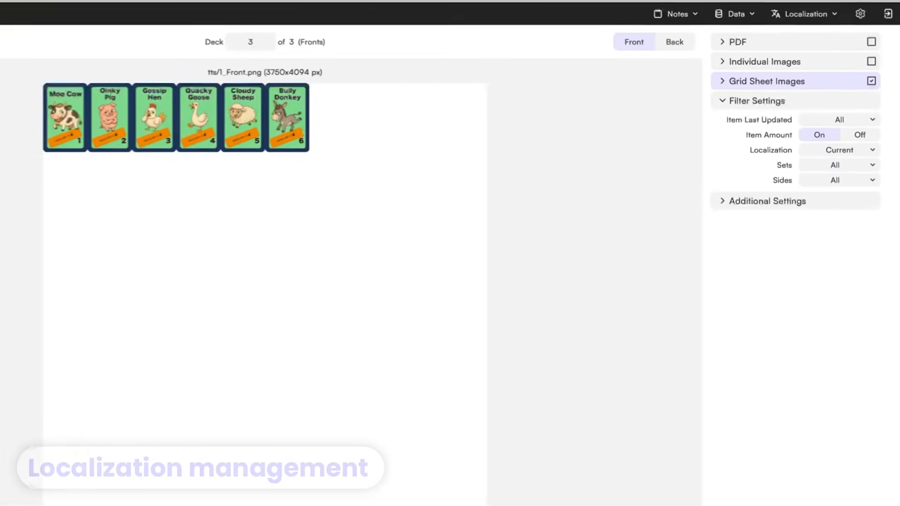
- On the Components page, rename the base localization to EN
click(24, 34)
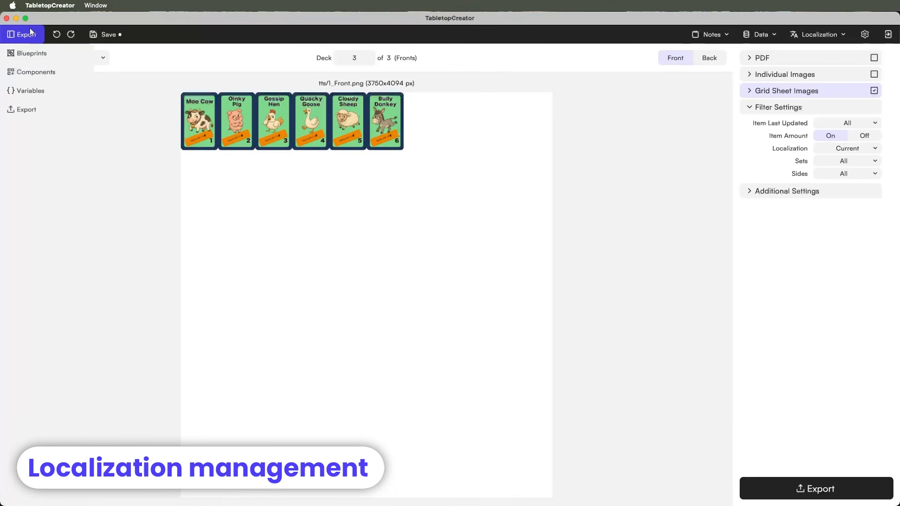
click(21, 72)
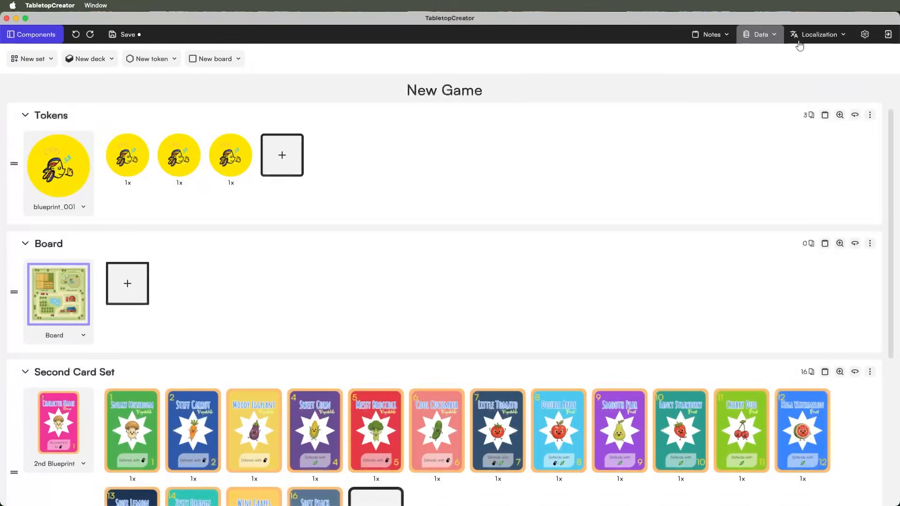
click(836, 40)
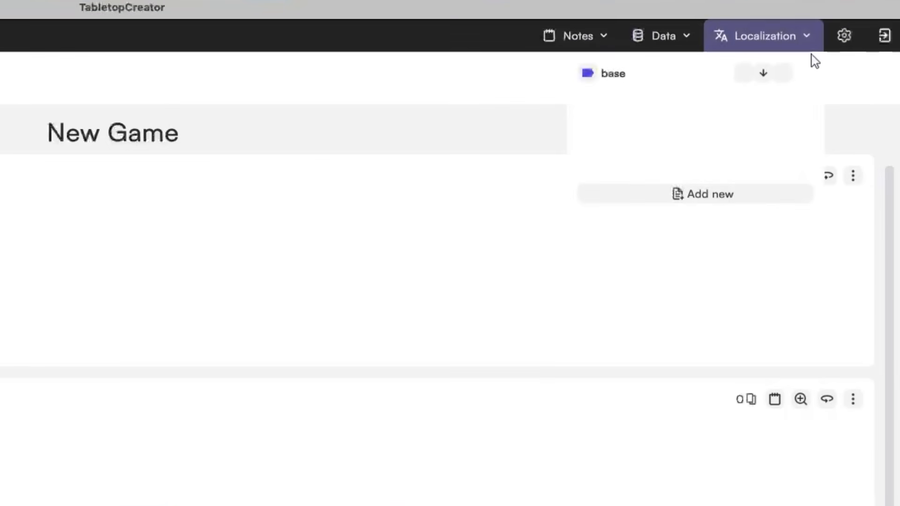
double_click(619, 75)
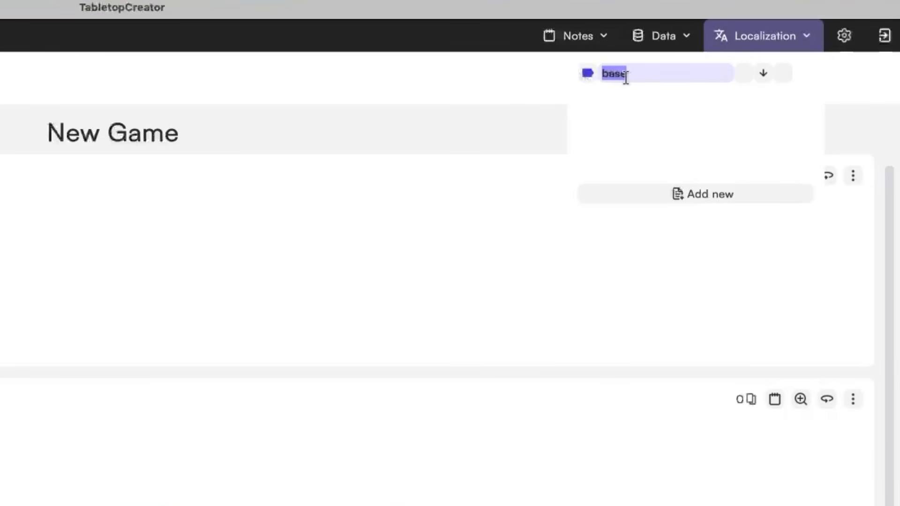
text(EN)
key(Return)
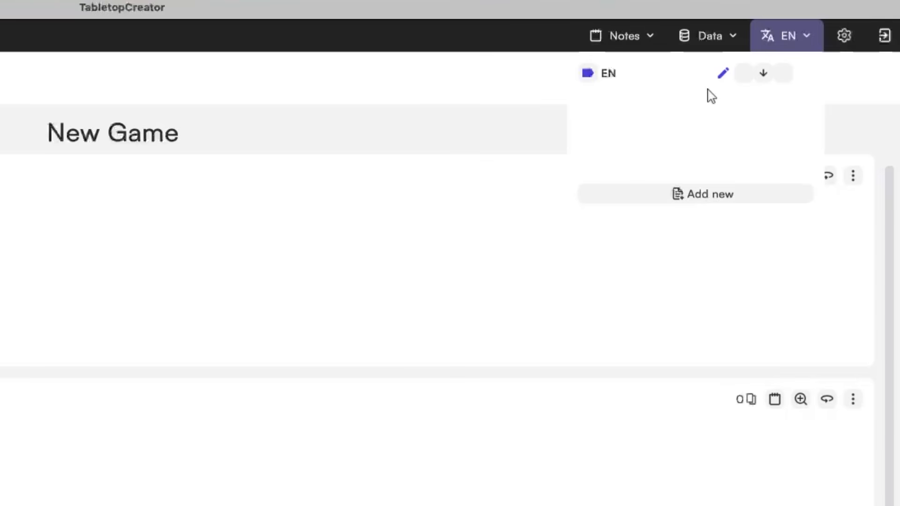
- Add a new language named ES and make it the active language
click(685, 191)
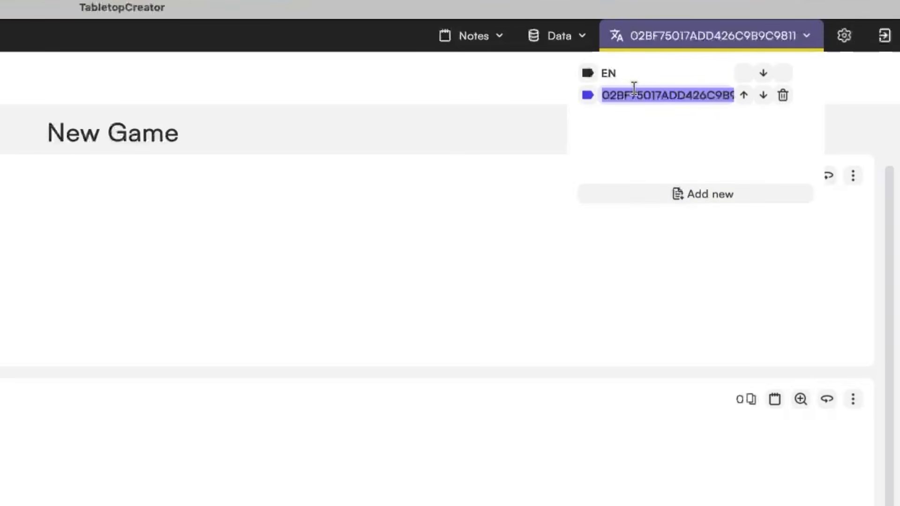
text(ES)
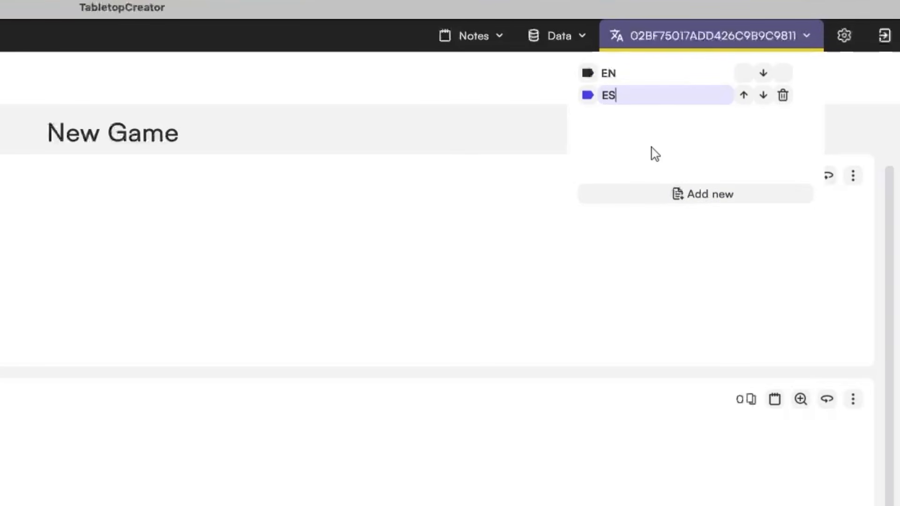
click(660, 127)
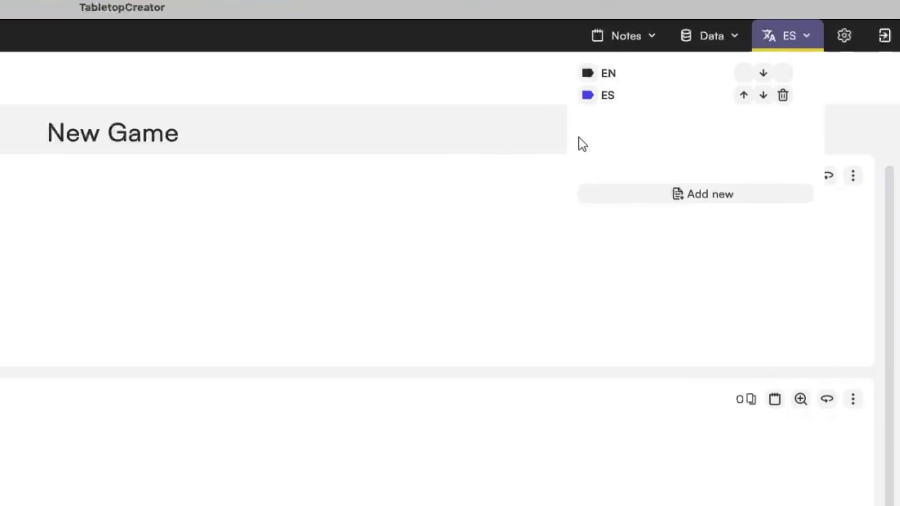
click(589, 74)
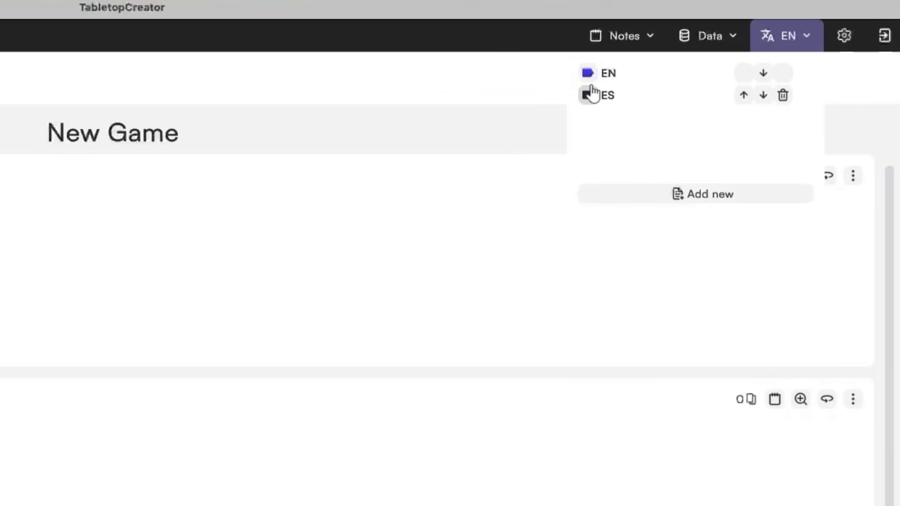
click(589, 95)
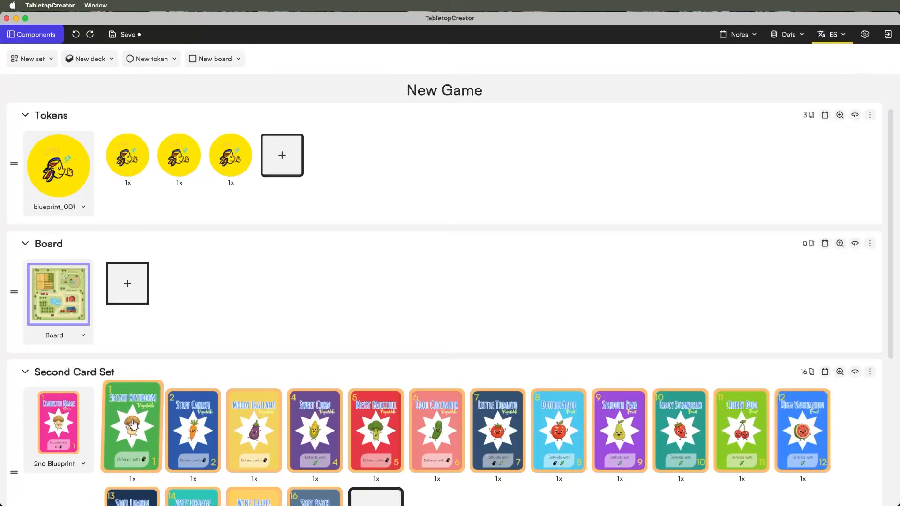
- Set the 2nd Blueprint's ES Character Name to 'Nombre de Personaje' and confirm EN is unchanged
click(134, 424)
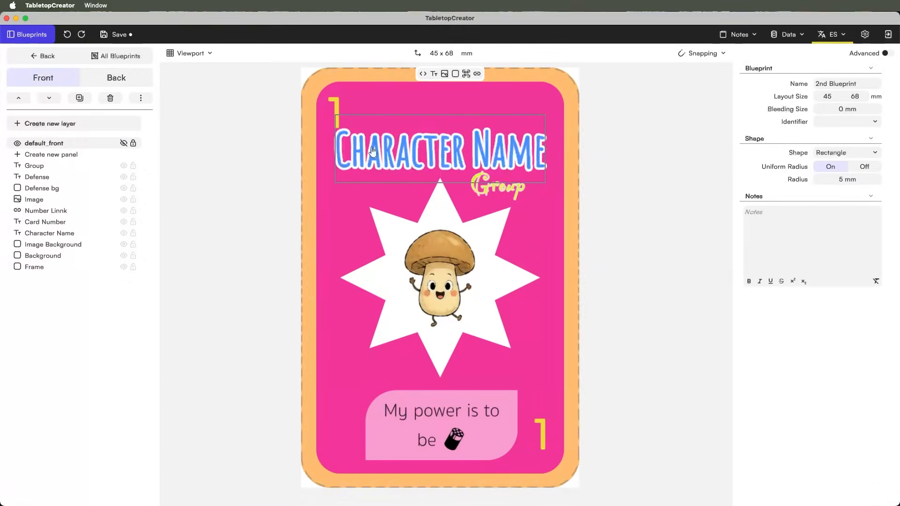
triple_click(834, 123)
text(Nombre de Personaje)
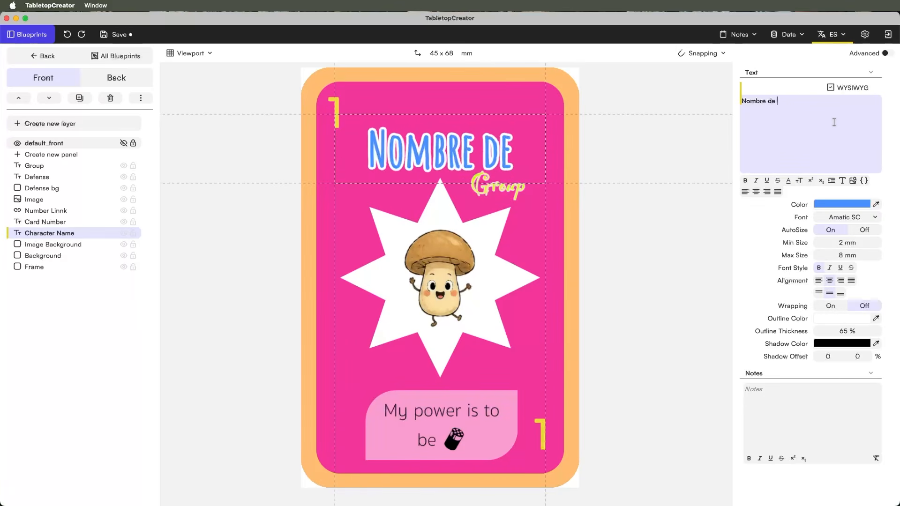
click(271, 255)
click(832, 34)
click(853, 43)
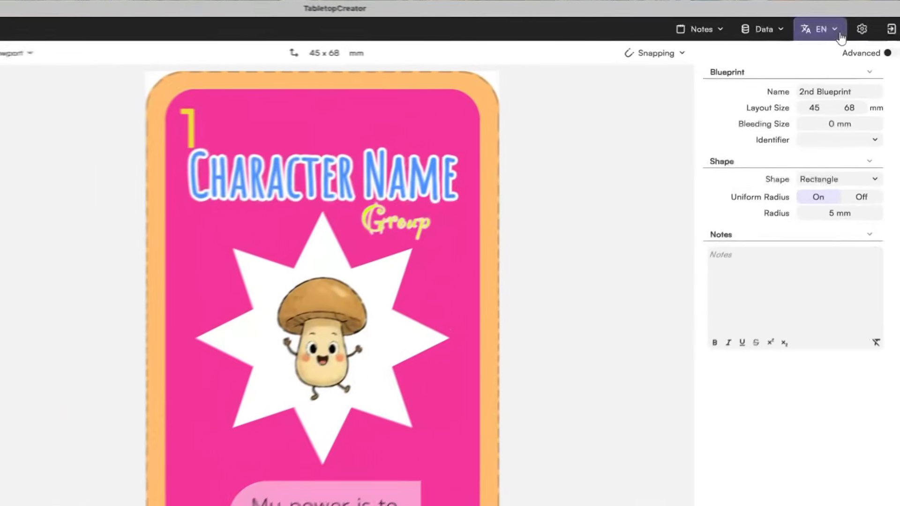
click(843, 35)
click(716, 69)
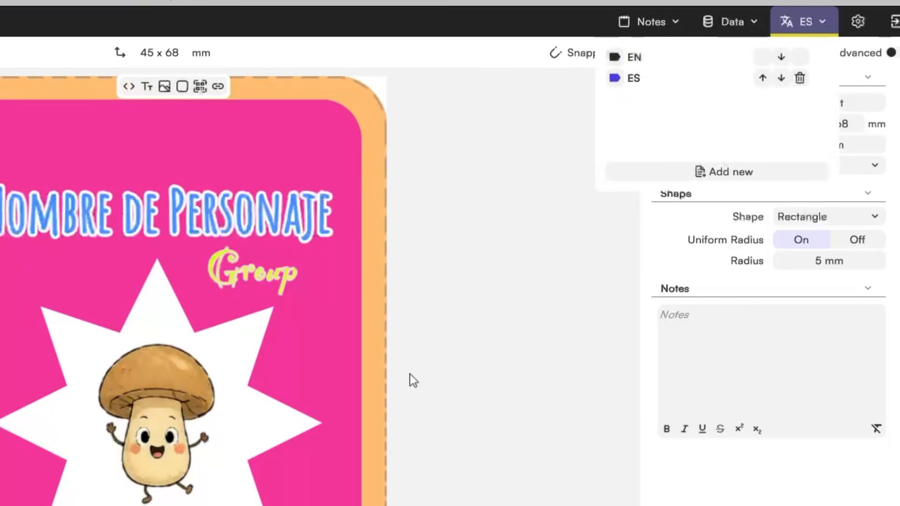